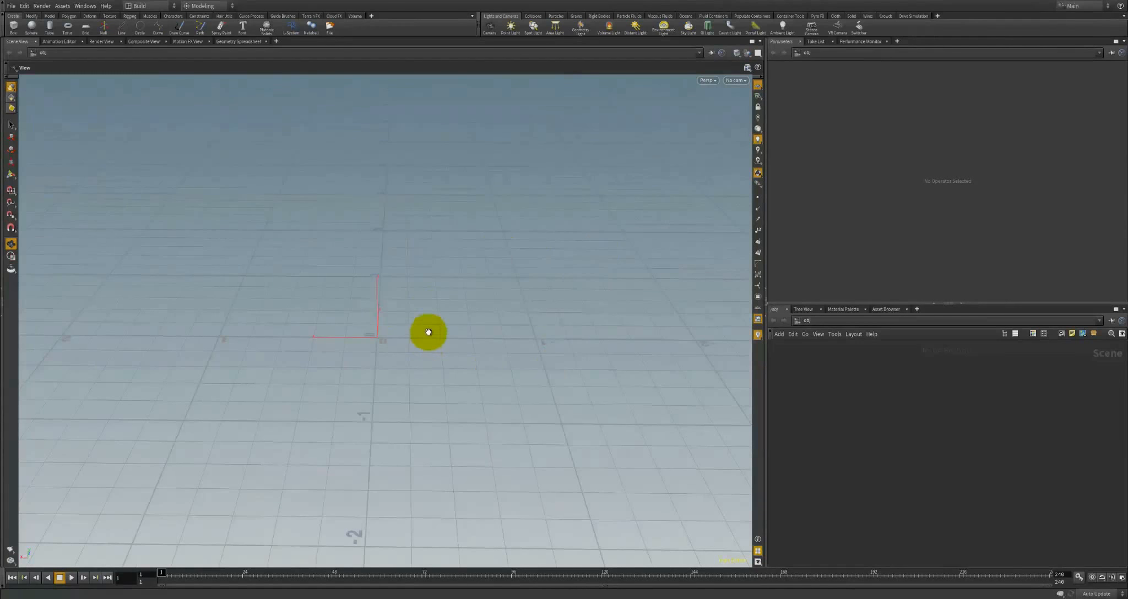
# Set the desktop layout to Build
pyautogui.moveTo(383, 320); pyautogui.dragTo(283, 376)
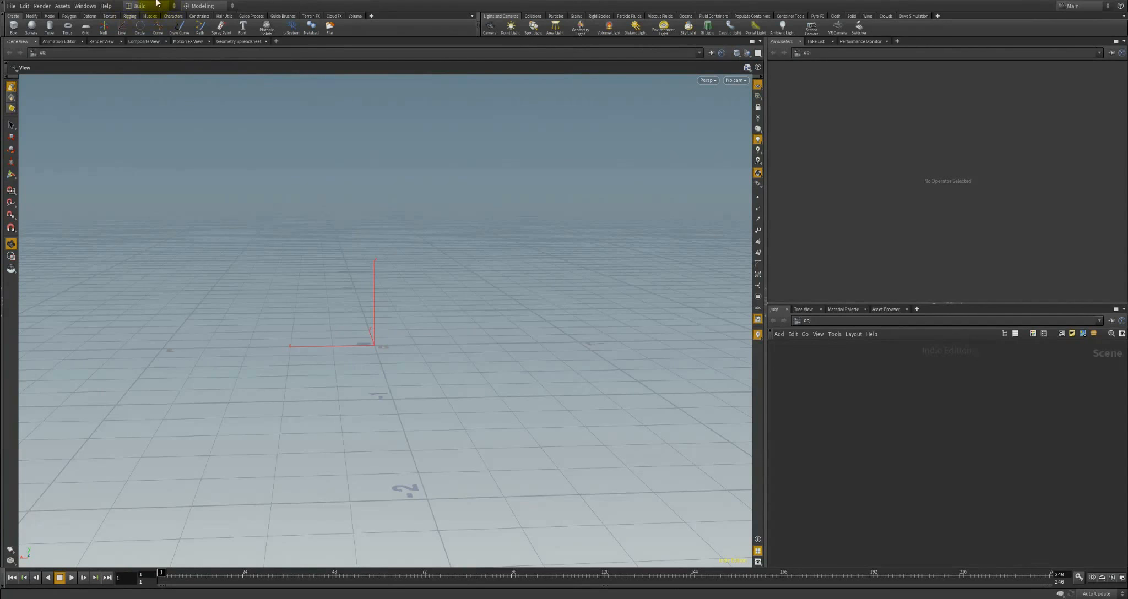
pyautogui.click(143, 7)
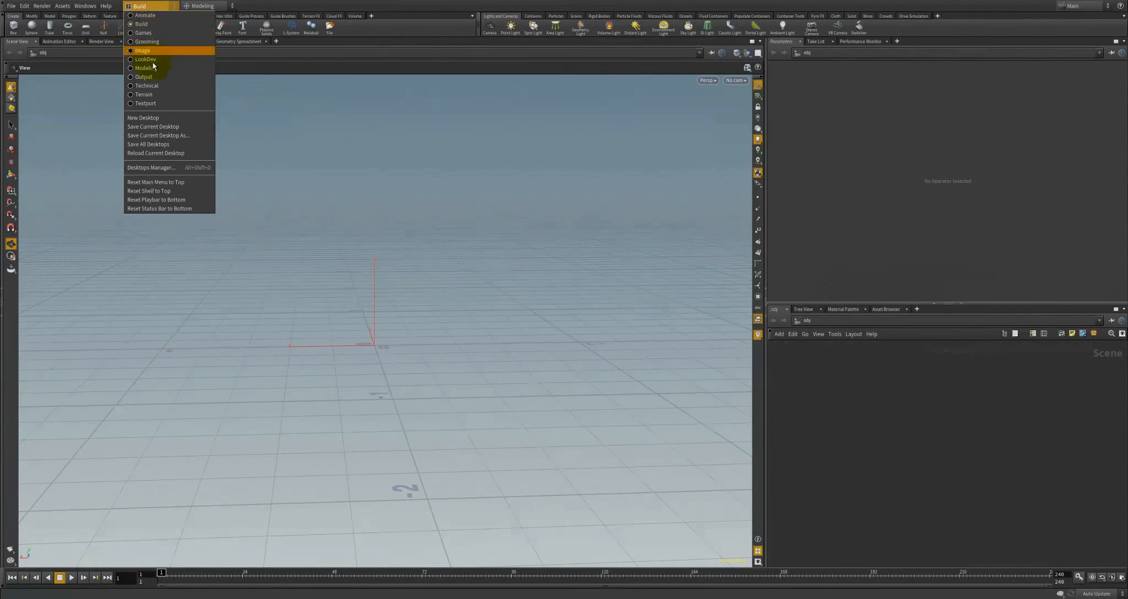
pyautogui.click(141, 25)
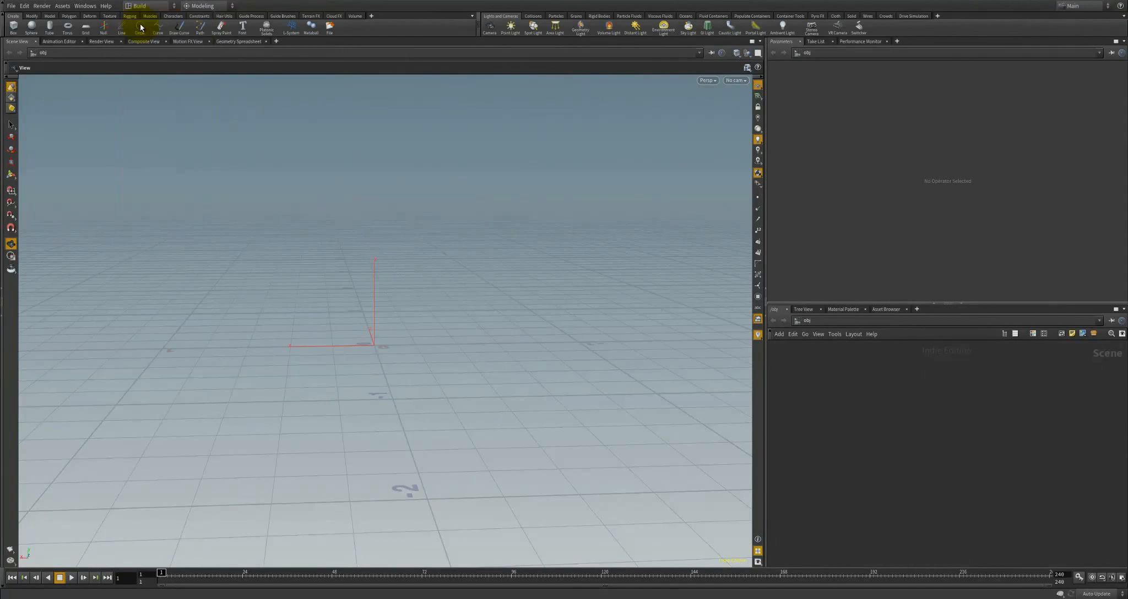
pyautogui.moveTo(396, 247); pyautogui.dragTo(364, 336)
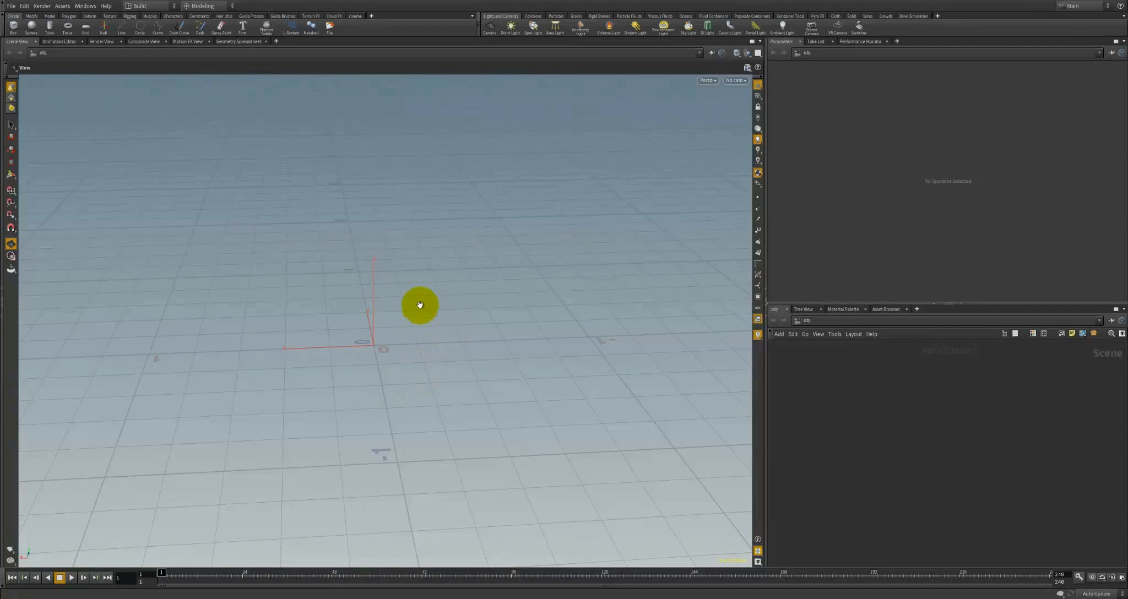
pyautogui.moveTo(453, 322); pyautogui.dragTo(770, 265)
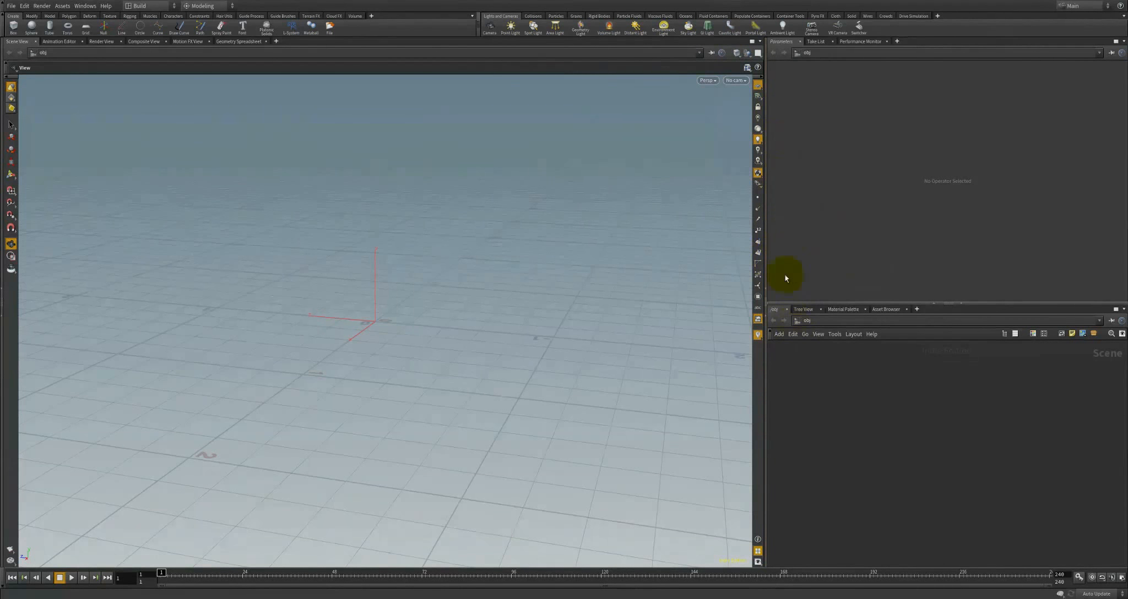
# Resize the panes so the Parameters pane and network editor become wider and the scene view narrower
pyautogui.moveTo(764, 234); pyautogui.dragTo(687, 253)
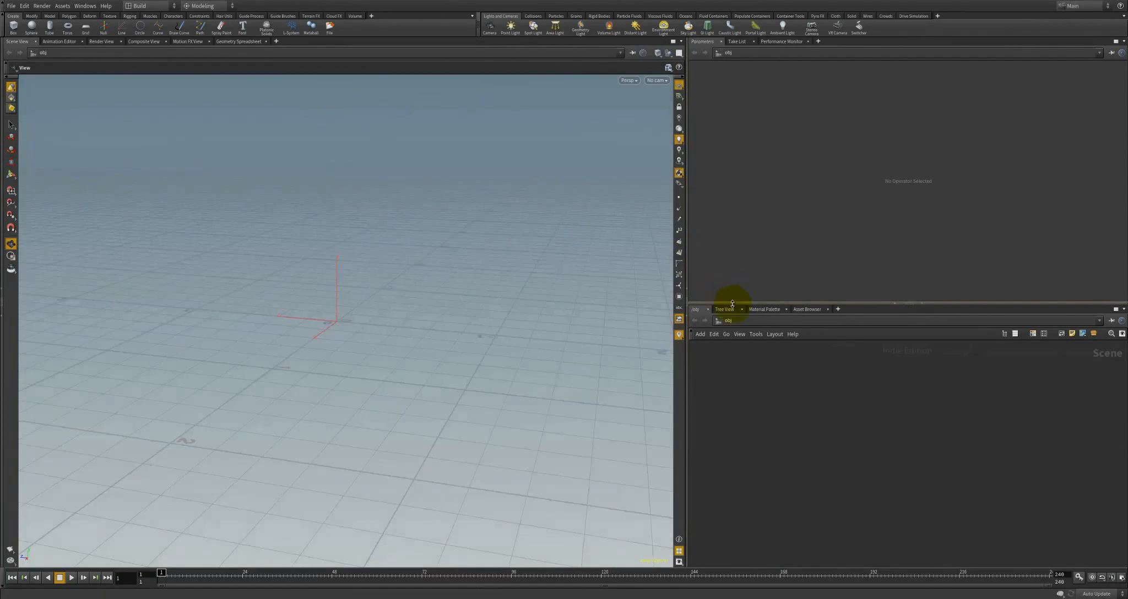
pyautogui.moveTo(730, 304); pyautogui.dragTo(749, 243)
pyautogui.moveTo(686, 203); pyautogui.dragTo(876, 298)
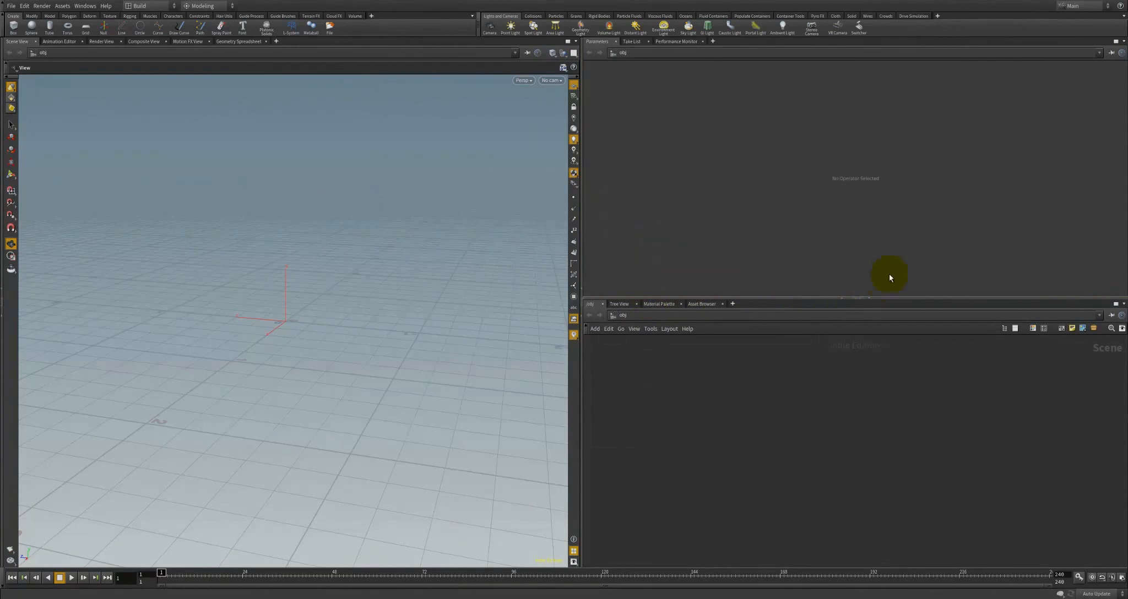
# Collapse and restore the Parameters pane, the network editor, and both of them together
pyautogui.click(844, 298)
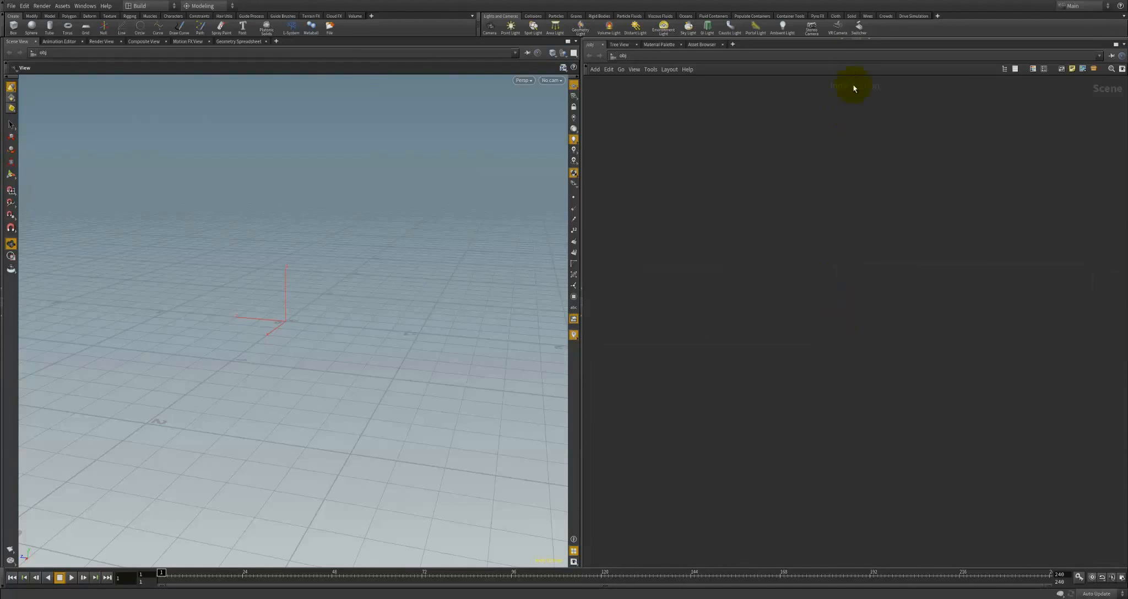
pyautogui.click(839, 39)
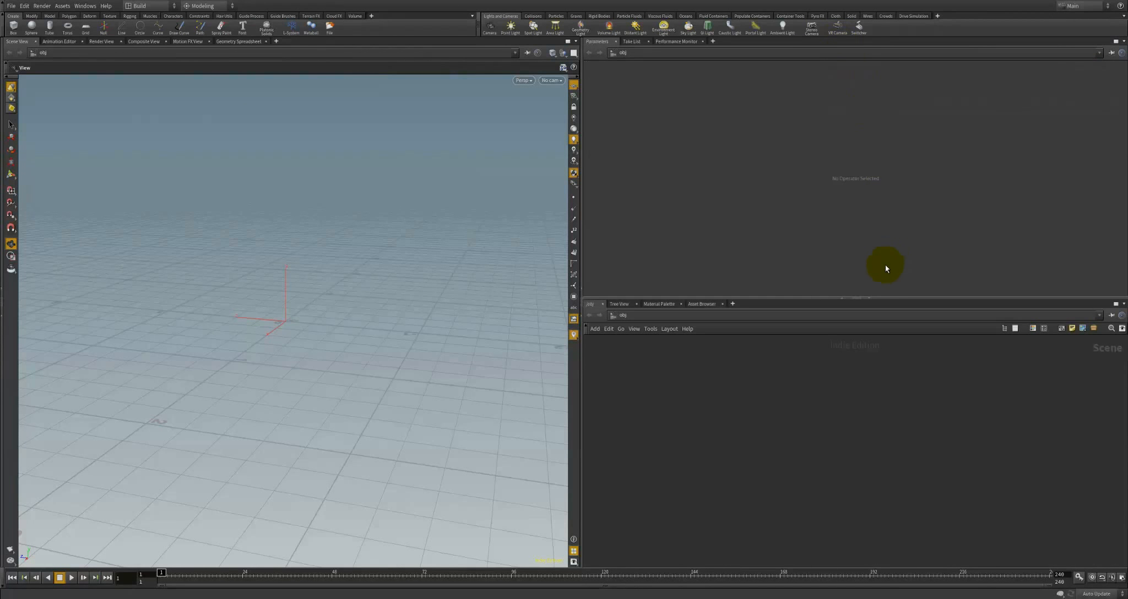
pyautogui.click(869, 297)
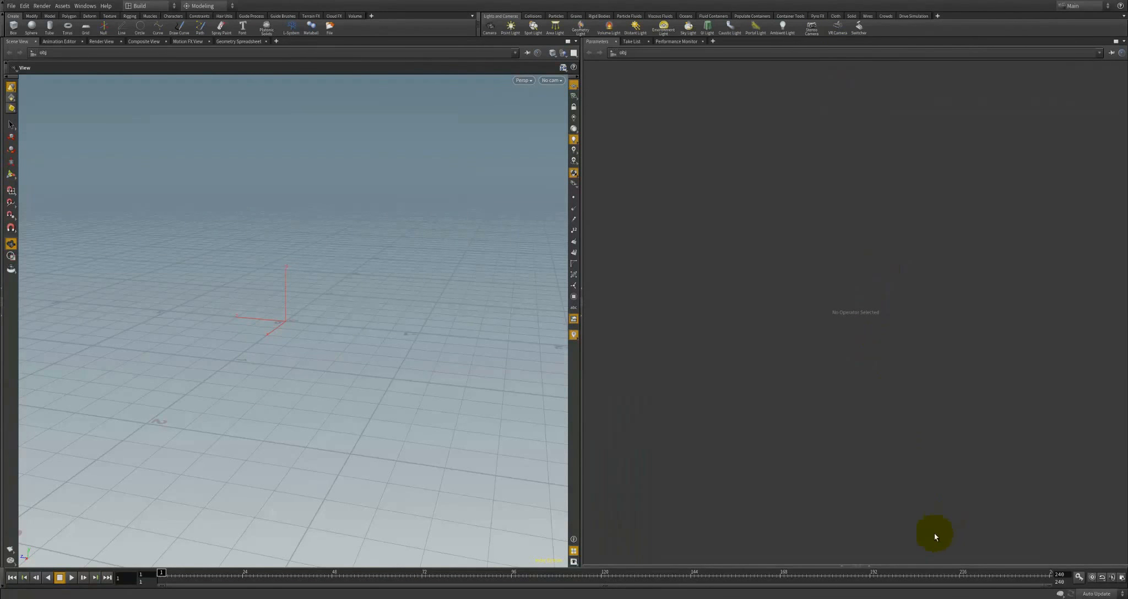
pyautogui.click(881, 565)
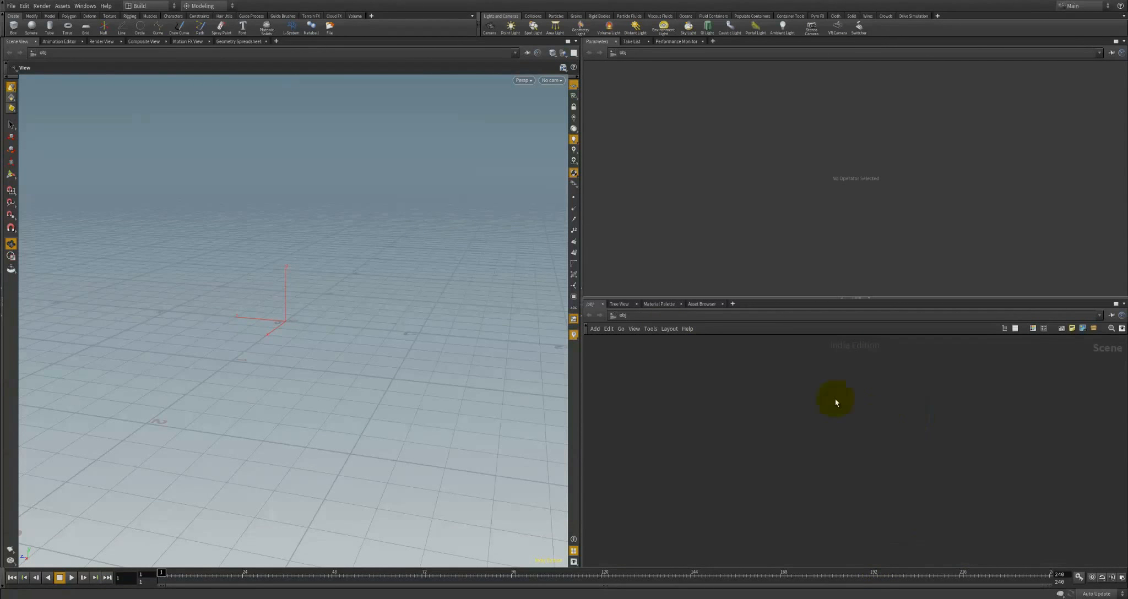
pyautogui.click(582, 318)
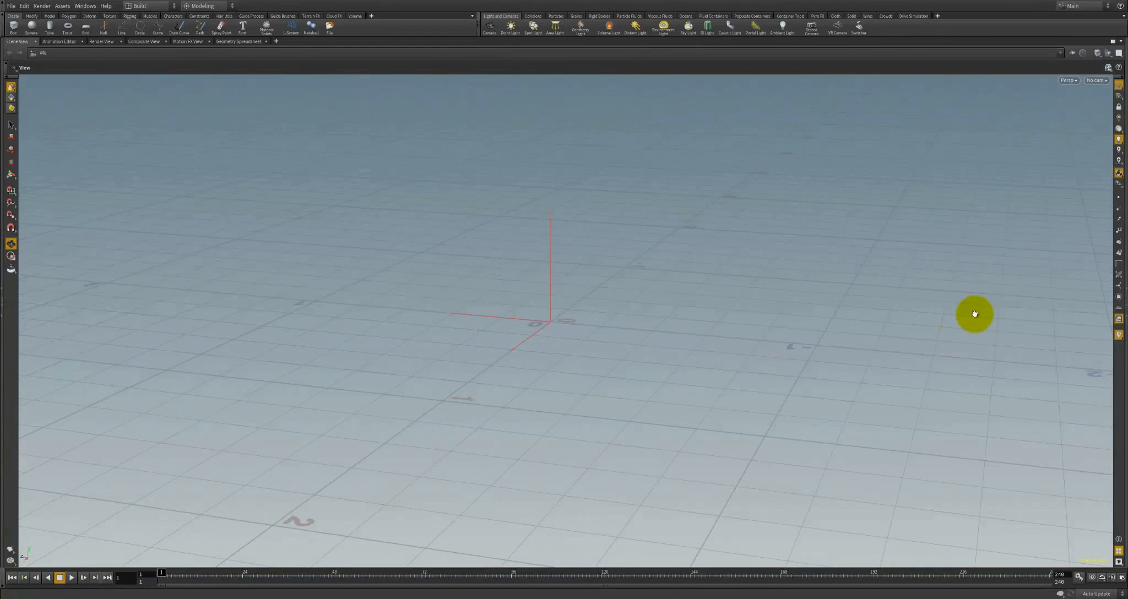
pyautogui.click(1125, 285)
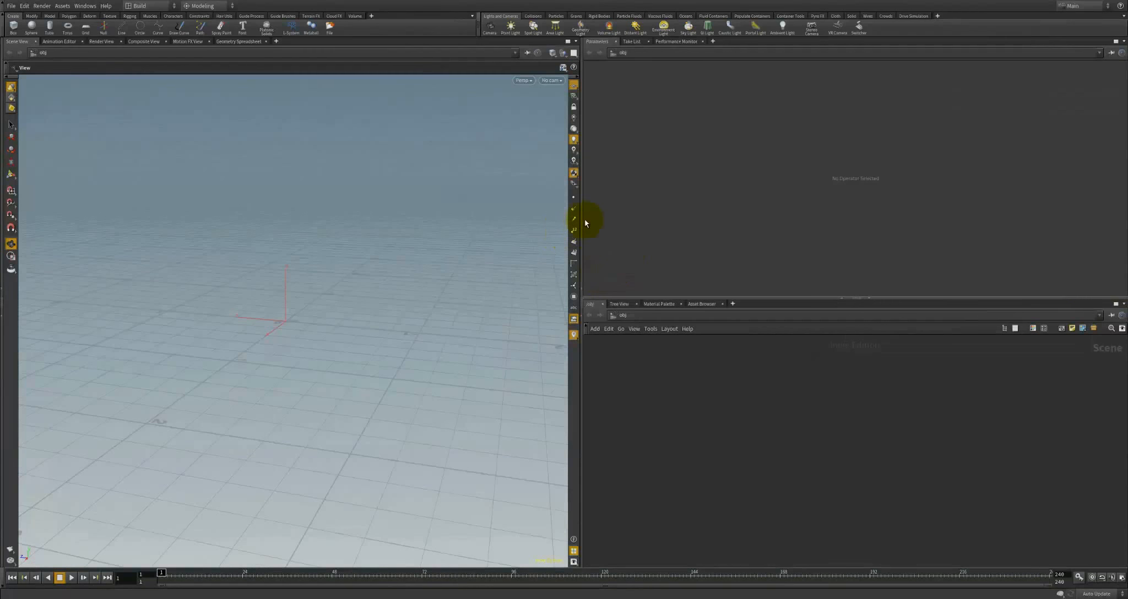
# Widen the scene view and divide the remaining height about equally between the Parameters pane and the network editor
pyautogui.moveTo(581, 219); pyautogui.dragTo(650, 223)
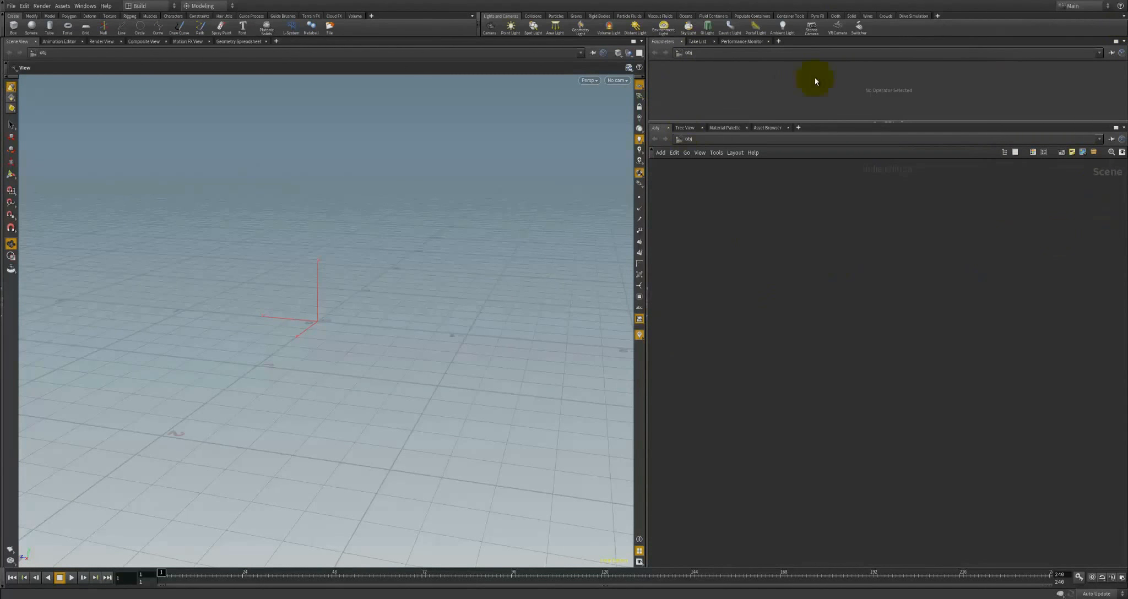
pyautogui.moveTo(924, 124); pyautogui.dragTo(953, 274)
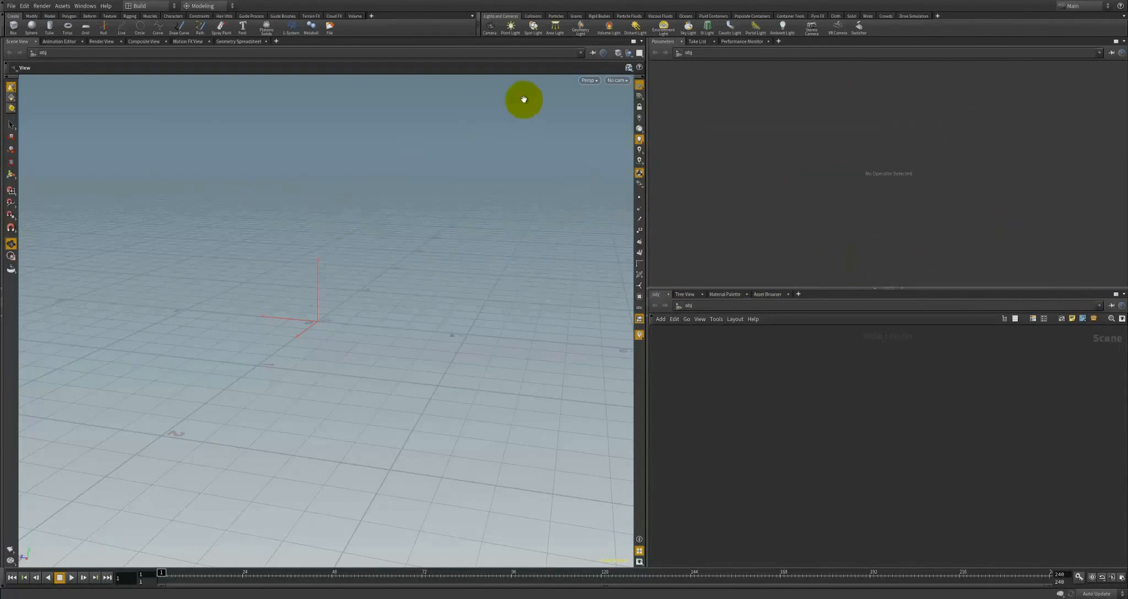
# Hide and show again the scene view's tool strips and the shelf
pyautogui.click(8, 78)
pyautogui.click(7, 78)
pyautogui.click(5, 65)
pyautogui.click(6, 65)
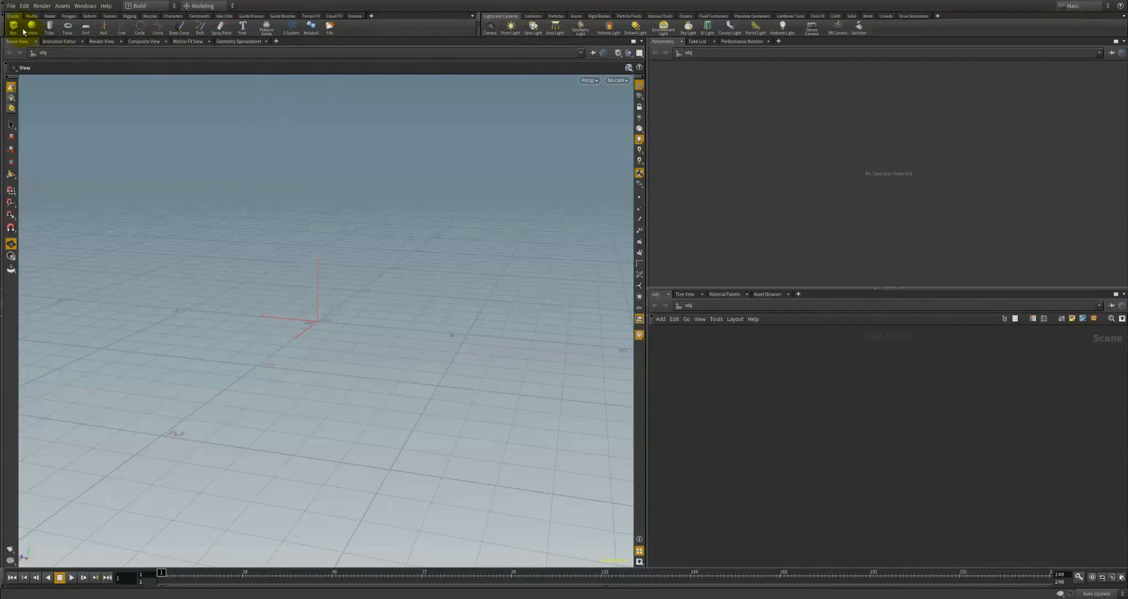
pyautogui.click(2, 17)
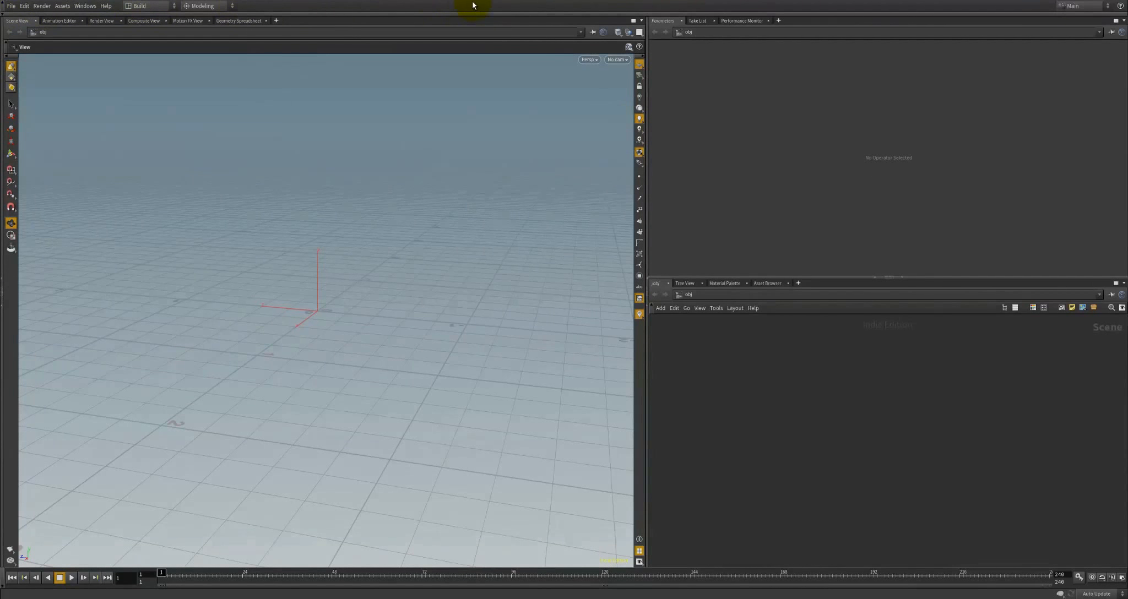
pyautogui.click(3, 18)
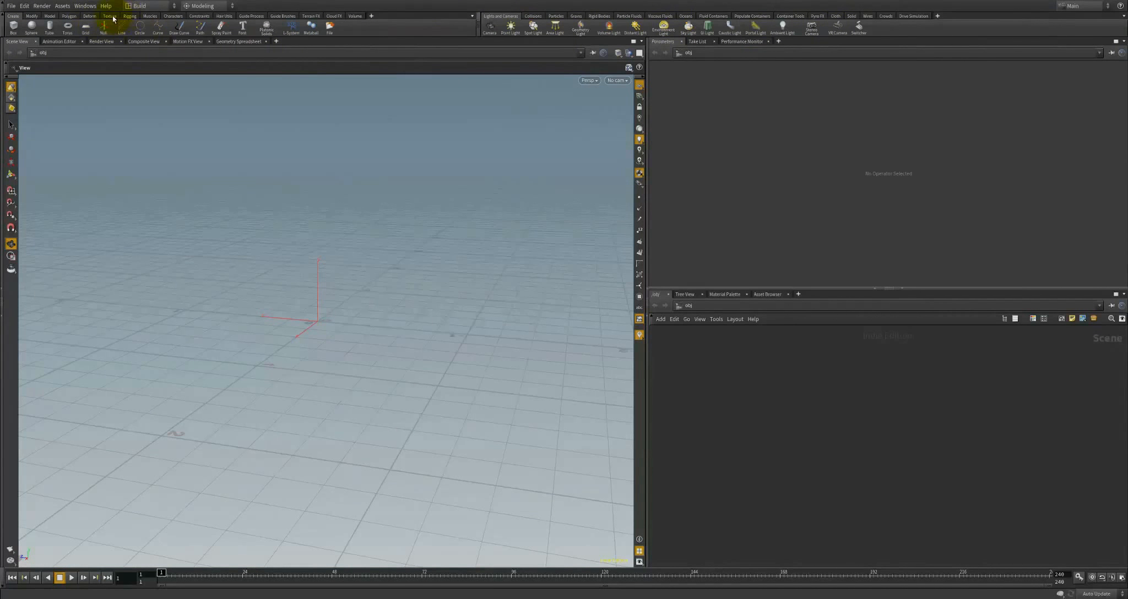
# Browse the shelf's tool sets, including Modify, Model, Polygon, Rigging, Terrain FX and Guide Brushes, ending on Polygon
pyautogui.click(31, 16)
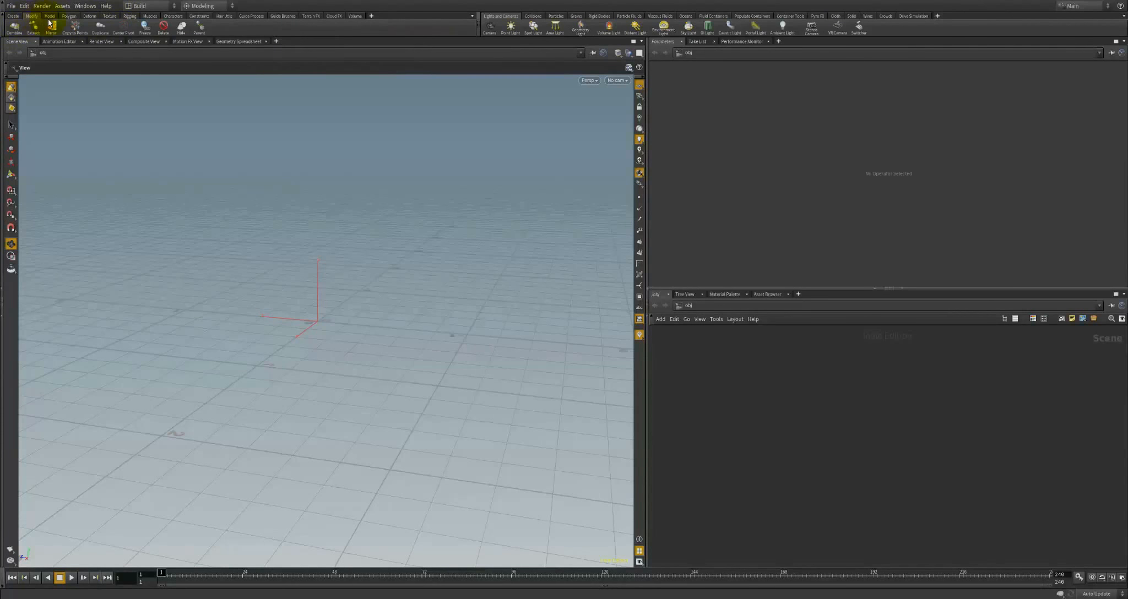
pyautogui.click(49, 17)
pyautogui.click(71, 16)
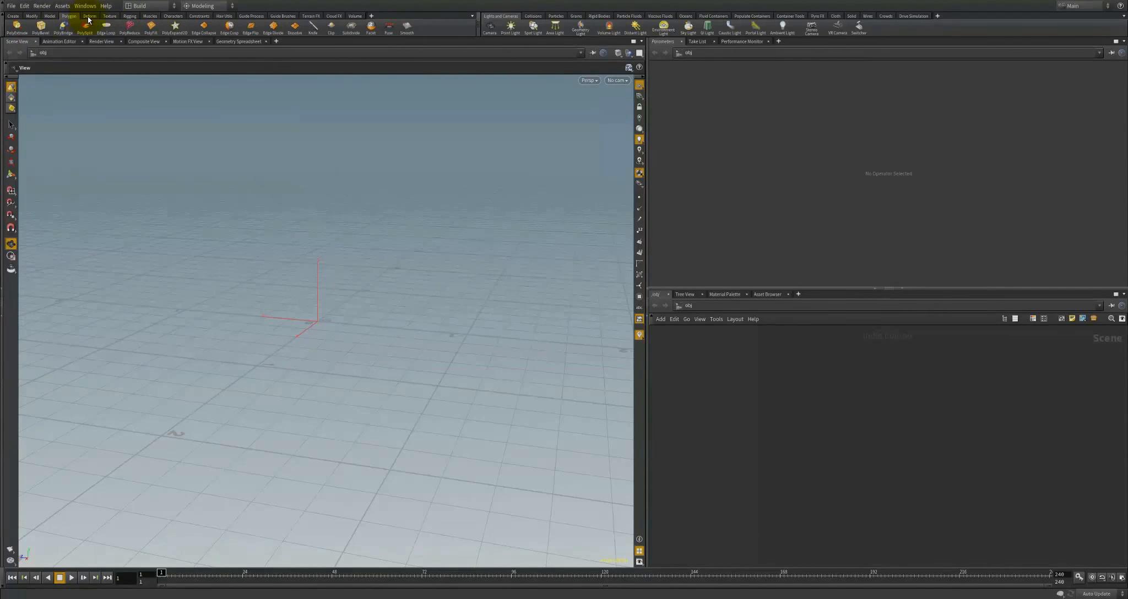
pyautogui.click(88, 17)
pyautogui.click(50, 16)
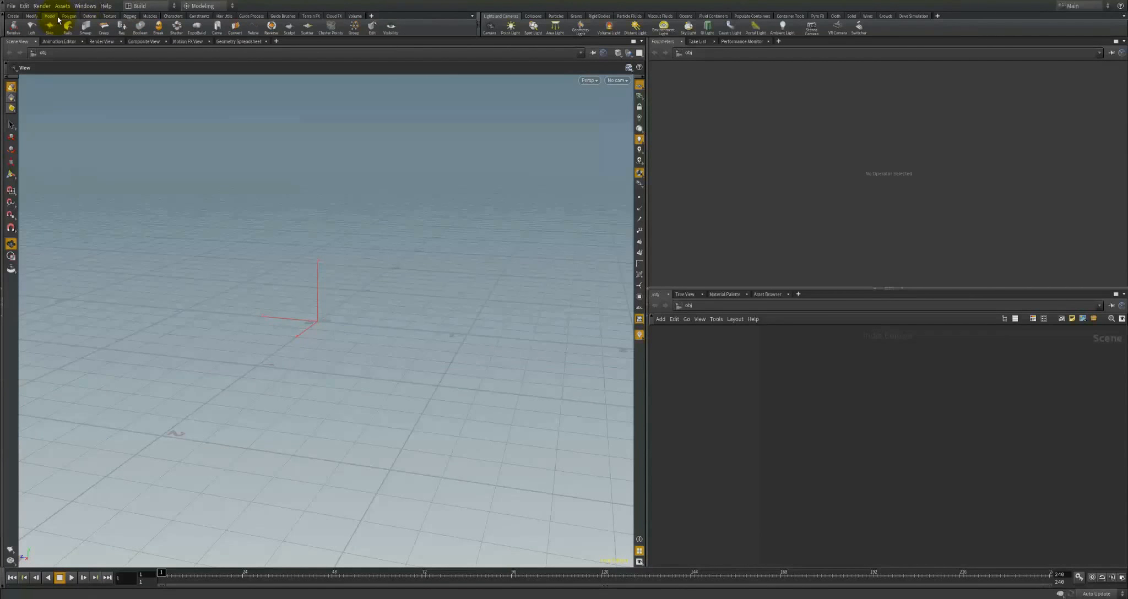
pyautogui.click(68, 16)
pyautogui.click(89, 16)
pyautogui.click(128, 16)
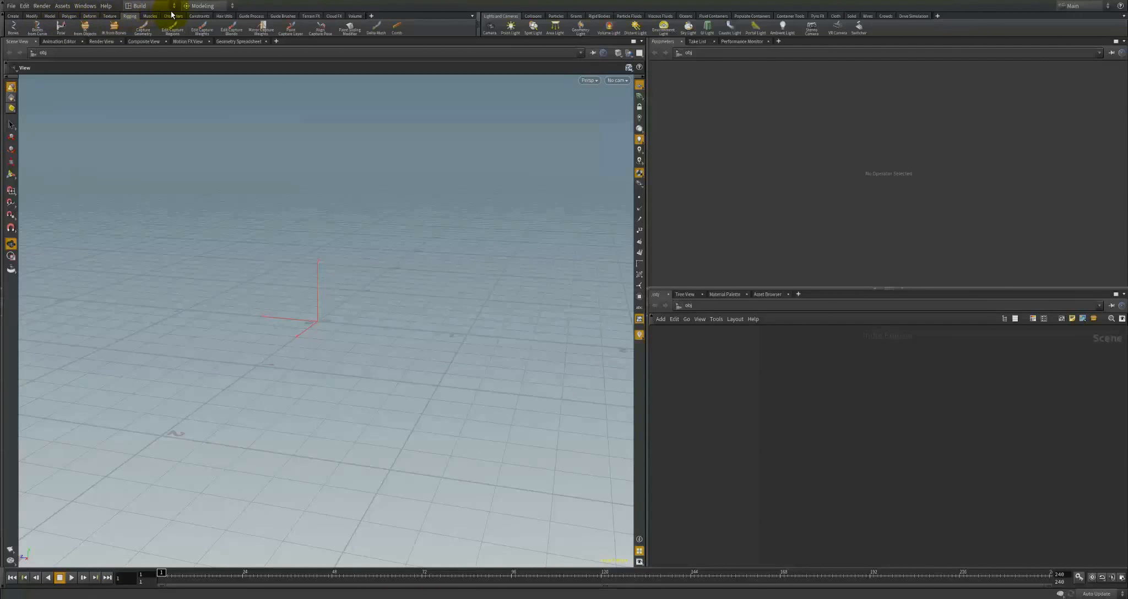
pyautogui.click(331, 16)
pyautogui.click(283, 16)
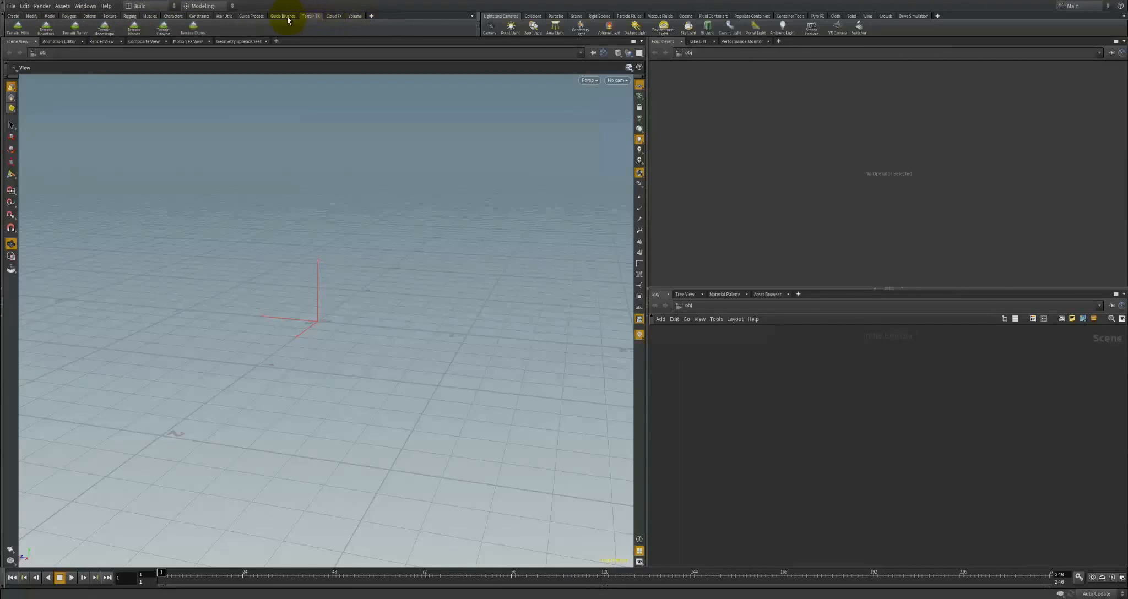
pyautogui.click(252, 16)
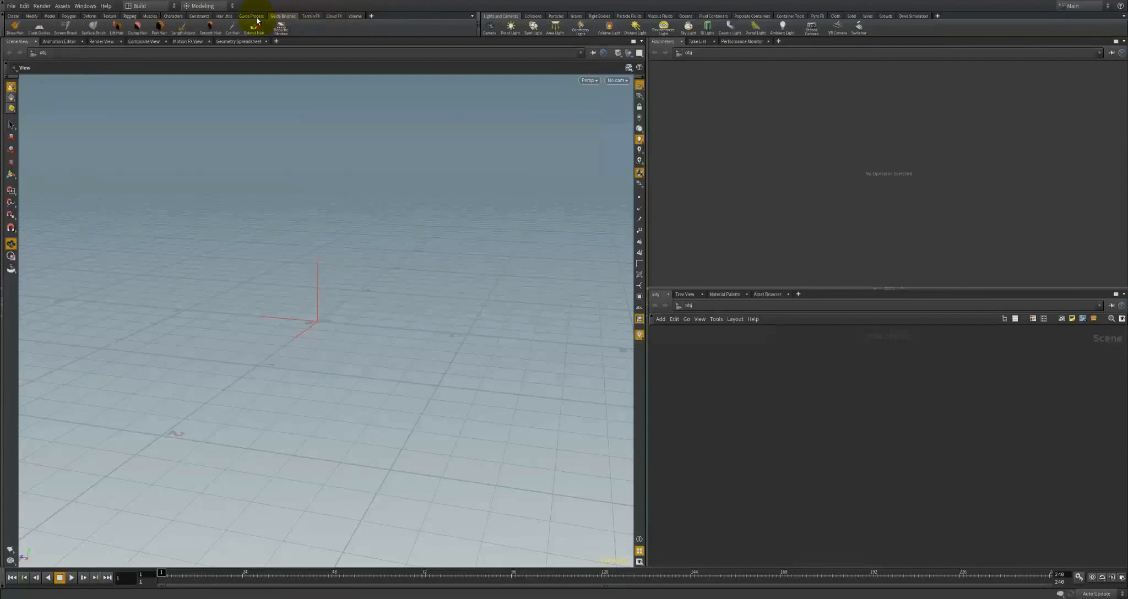
pyautogui.click(149, 16)
pyautogui.click(69, 16)
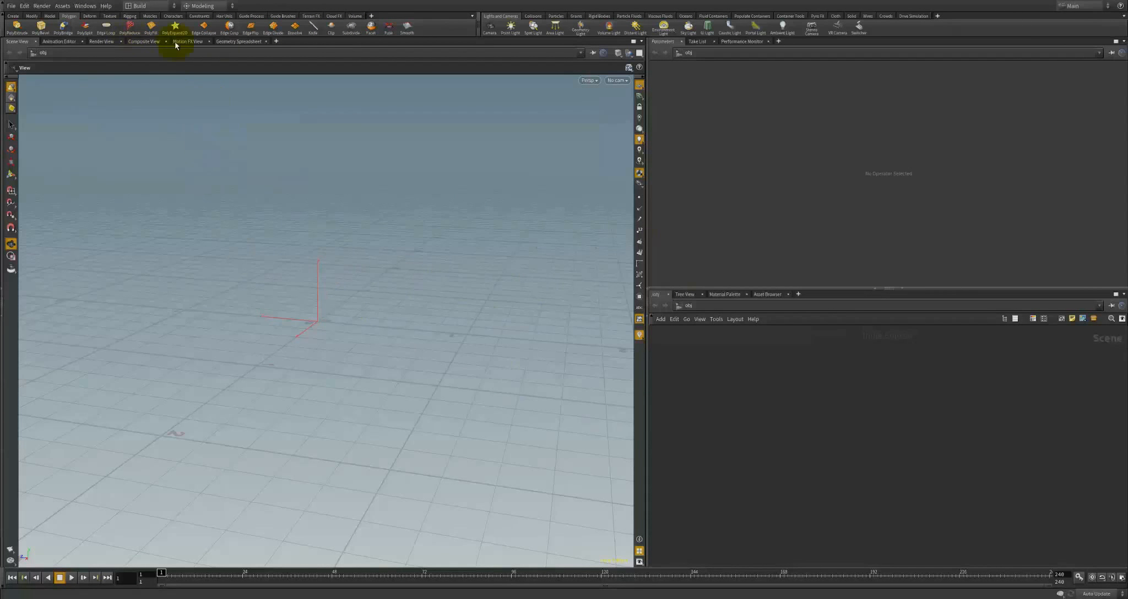
# Hide the shelf, then slightly widen the scene view and make the Parameters pane taller
pyautogui.click(4, 23)
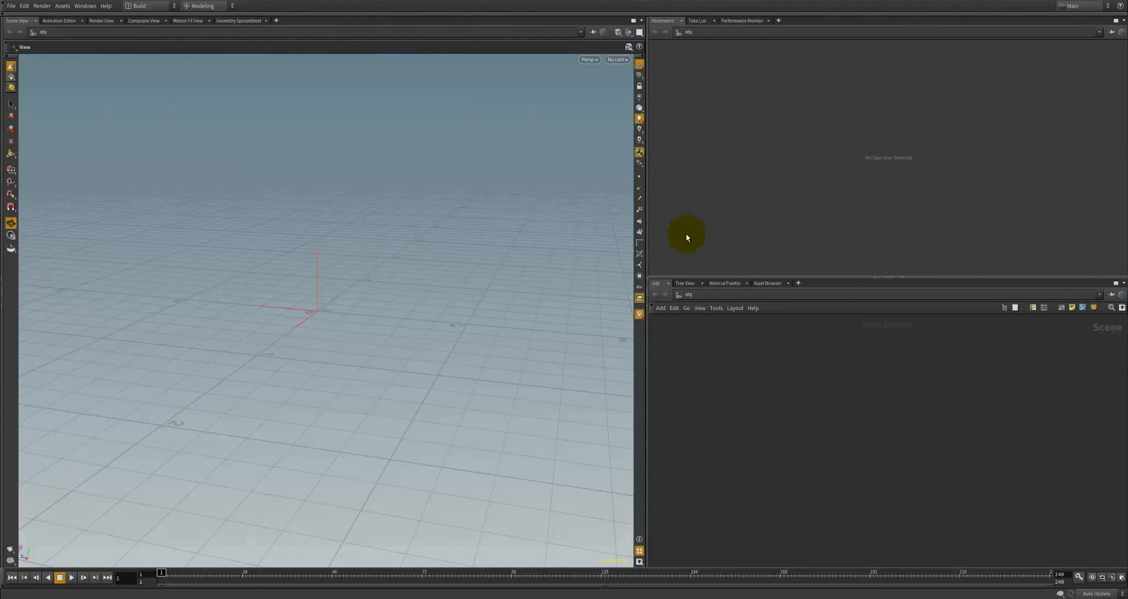
pyautogui.moveTo(647, 214)
pyautogui.mouseDown()
pyautogui.moveTo(675, 215)
pyautogui.moveTo(651, 210)
pyautogui.mouseUp()
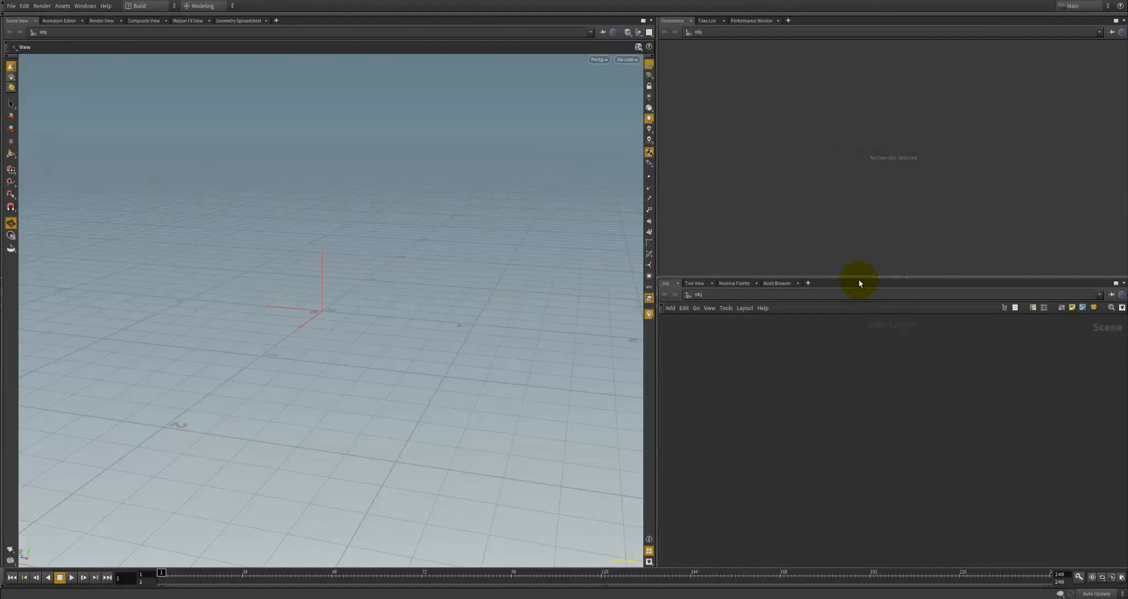
pyautogui.moveTo(856, 279); pyautogui.dragTo(858, 306)
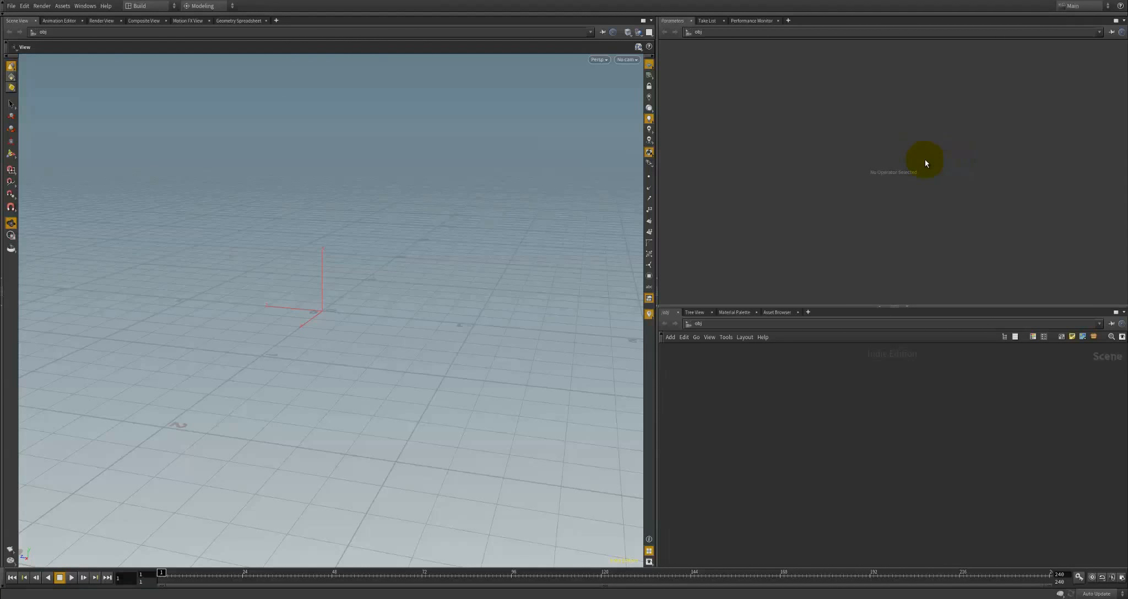
# Split the Parameters pane side by side, split its left half into upper and lower panes, and adjust the dividers
pyautogui.hotkey('alt', '[')
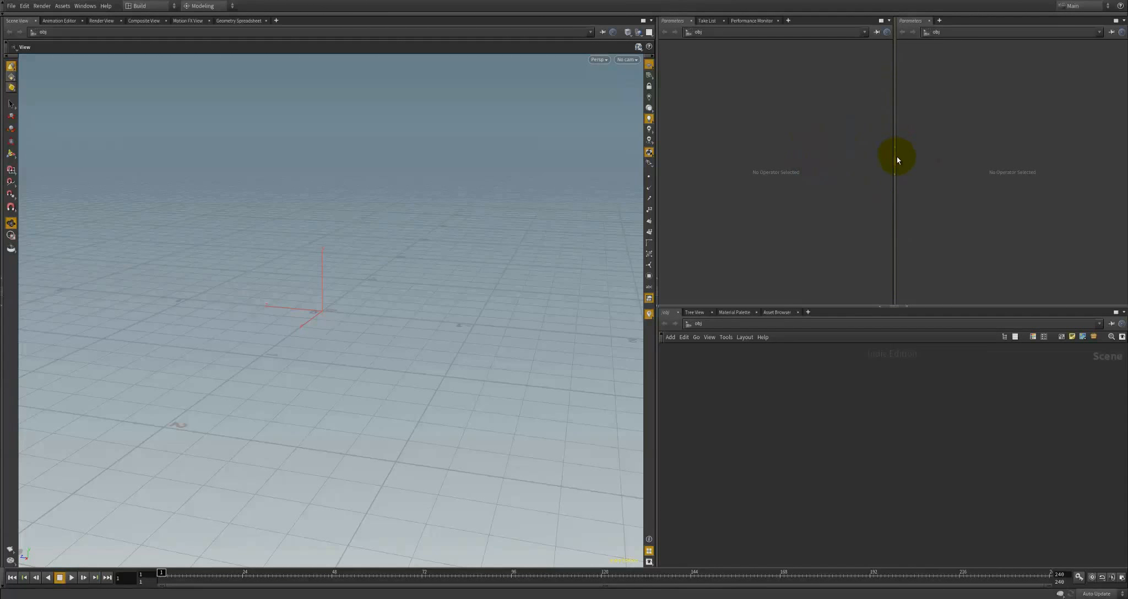
pyautogui.moveTo(898, 162); pyautogui.dragTo(896, 166)
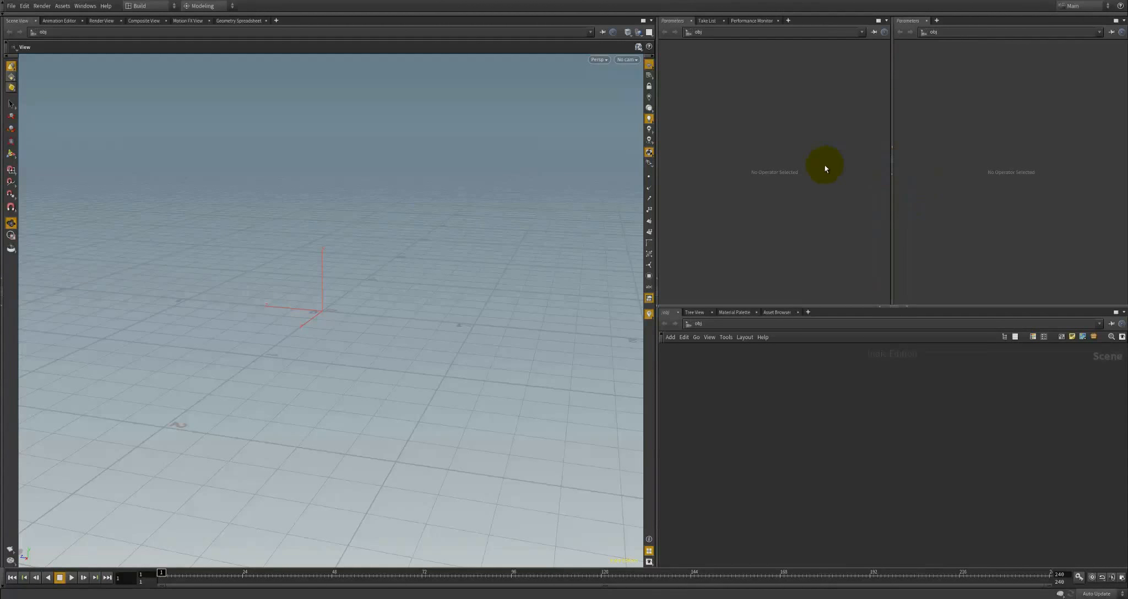
pyautogui.hotkey('alt', ']')
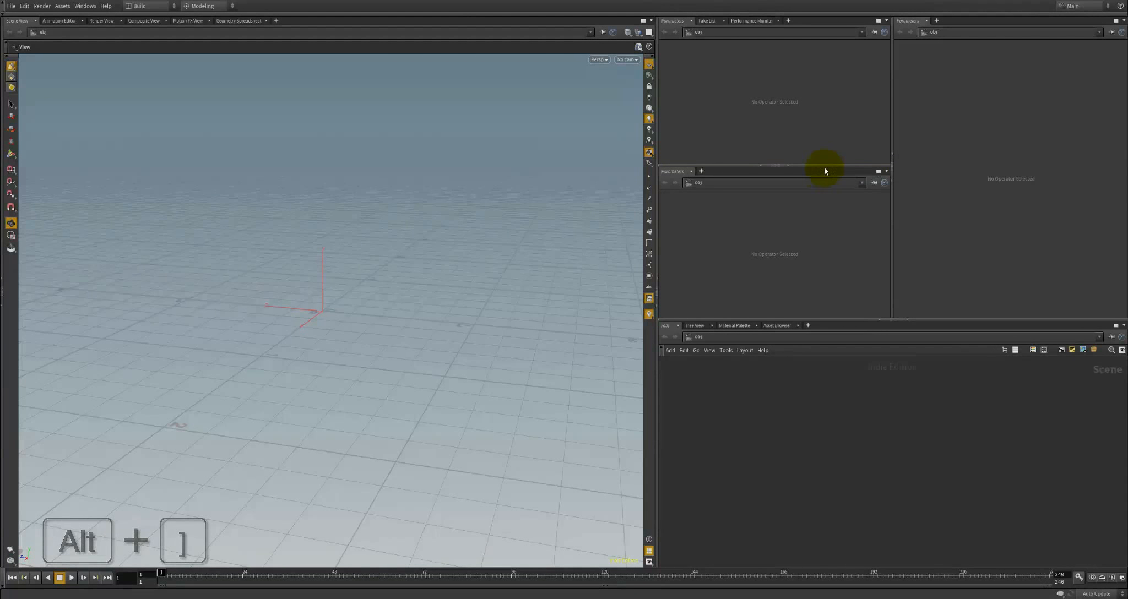
pyautogui.moveTo(823, 167)
pyautogui.mouseDown()
pyautogui.moveTo(816, 194)
pyautogui.moveTo(814, 172)
pyautogui.mouseUp()
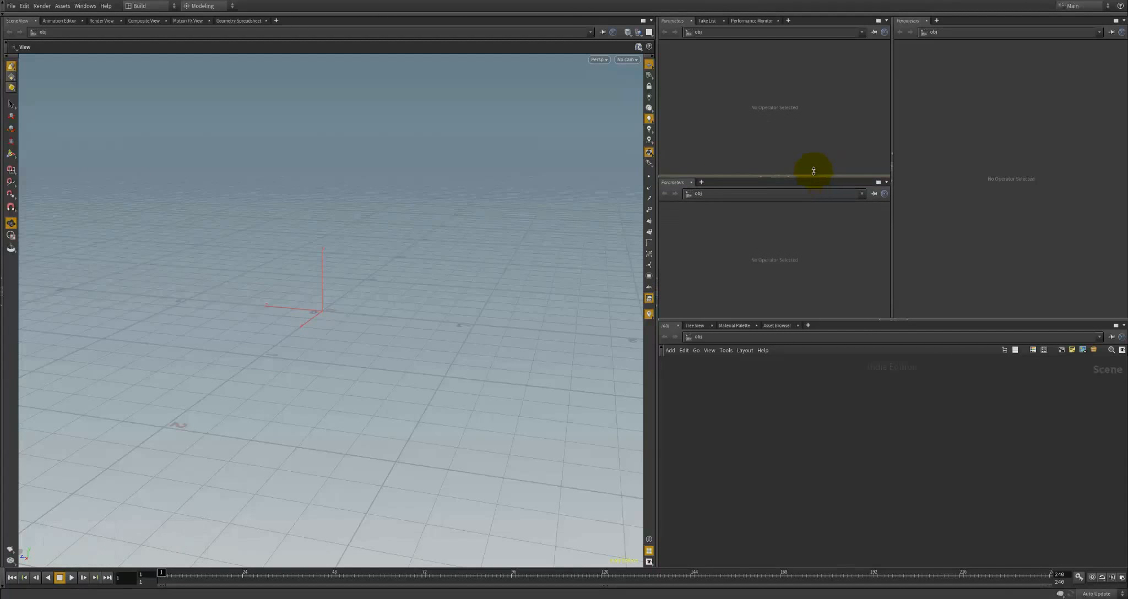
# Close the two extra Parameters panes, leaving a single one above the network editor
pyautogui.click(693, 177)
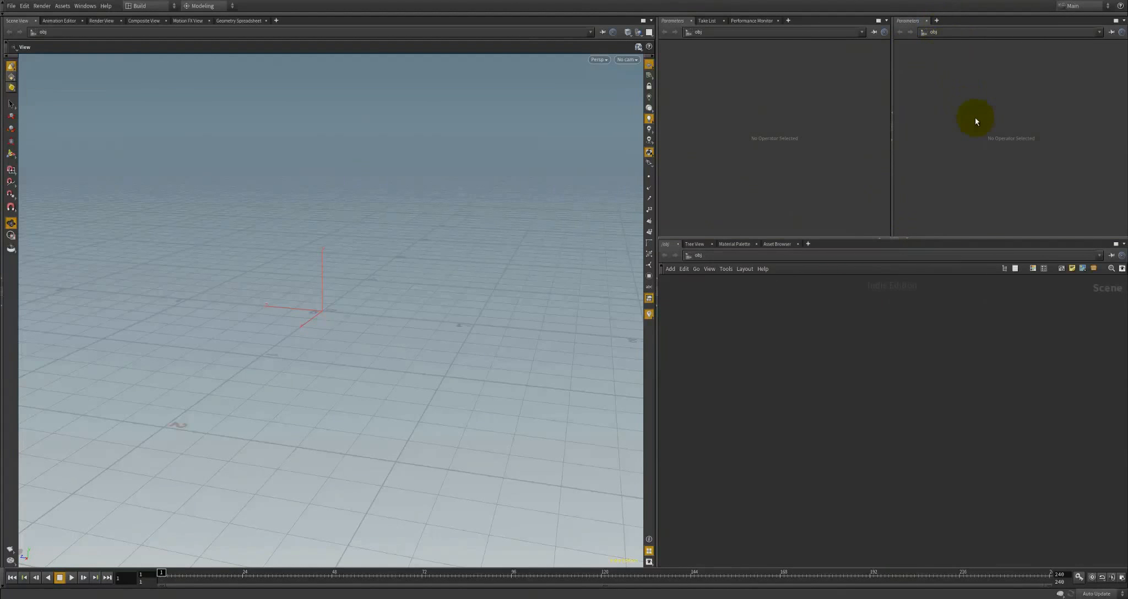
pyautogui.hotkey('ctrl', 'w')
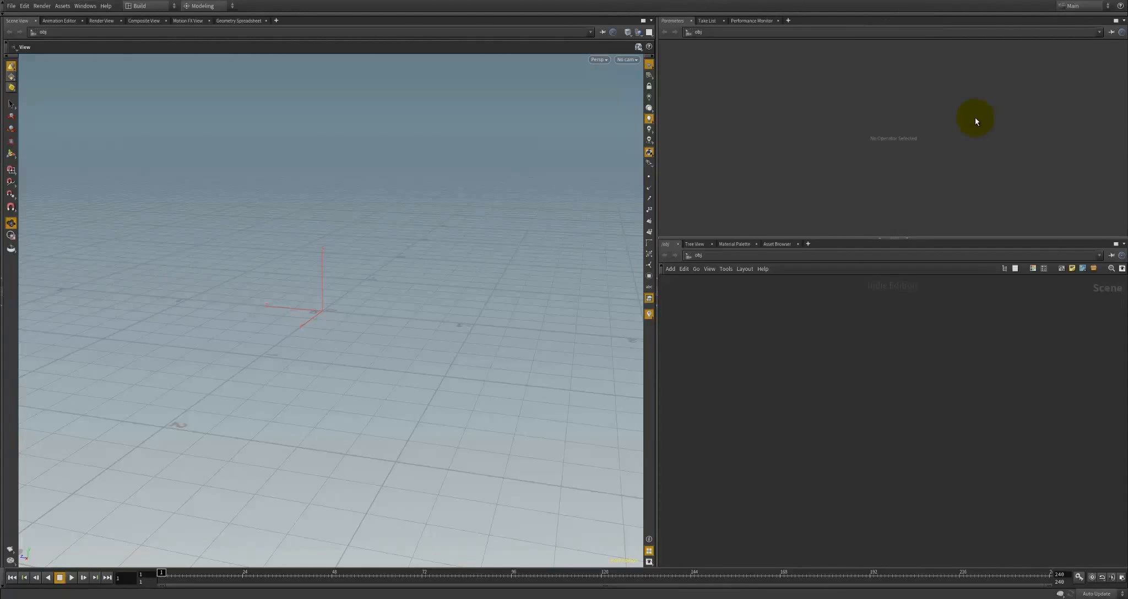
# Subdivide the Parameters pane repeatedly into nested side-by-side and stacked Parameters panes
pyautogui.hotkey('alt', '/')
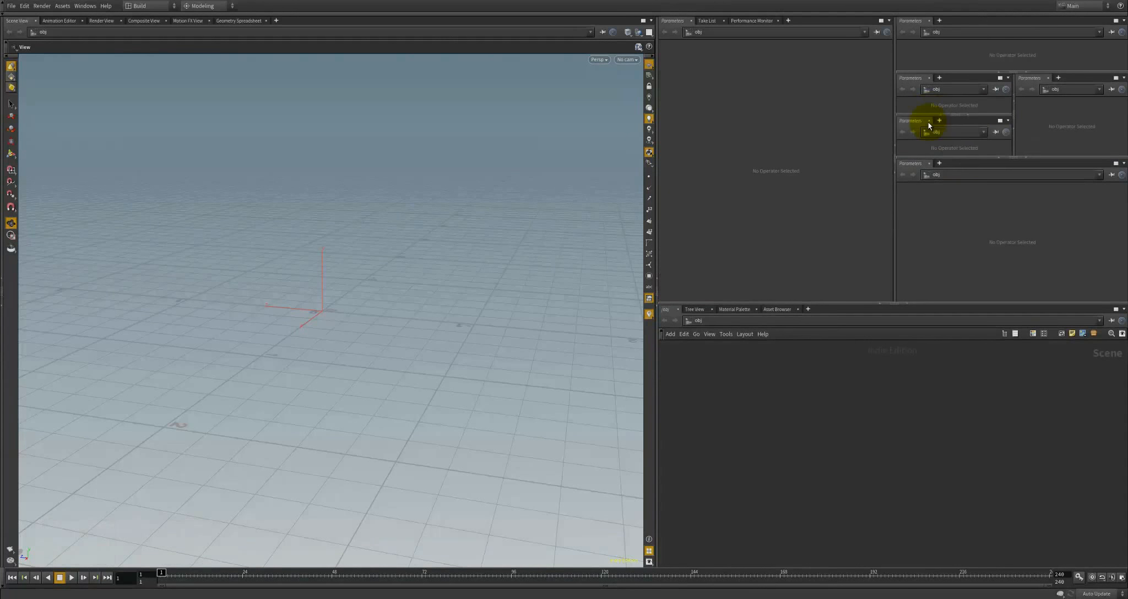
pyautogui.hotkey('alt', '[')
pyautogui.hotkey('alt', ']')
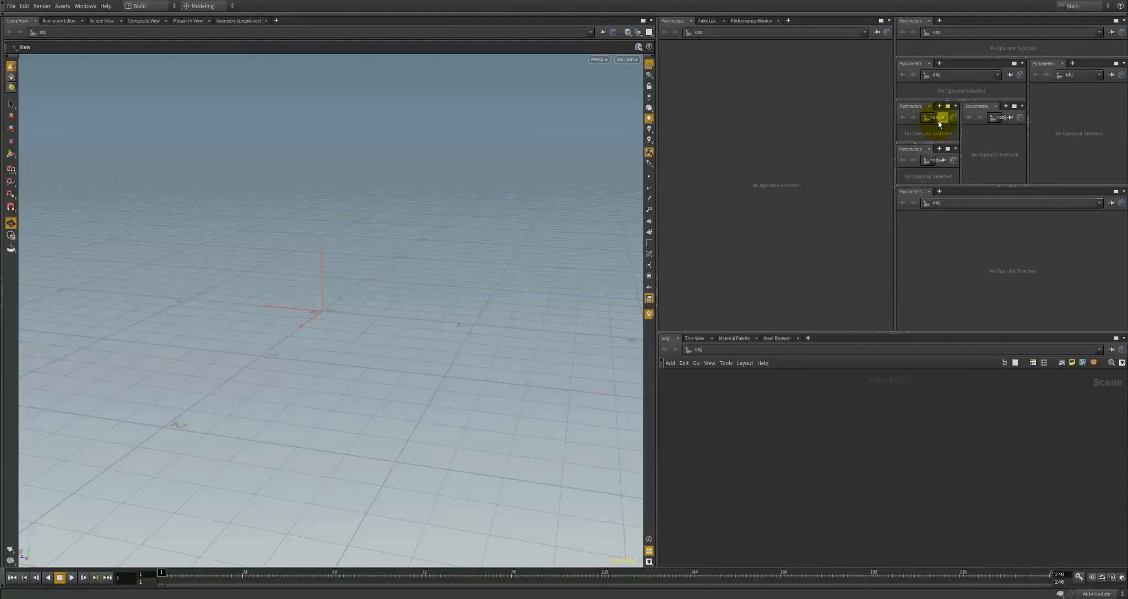
# Close all the extra Parameters panes, keeping only the original one above the network editor
pyautogui.hotkey('ctrl', 'w')
pyautogui.hotkey('ctrl', 'w')
pyautogui.hotkey('ctrl', 'w')
pyautogui.hotkey('ctrl', 'w')
pyautogui.hotkey('ctrl', 'w')
pyautogui.hotkey('ctrl', 'w')
pyautogui.hotkey('ctrl', 'w')
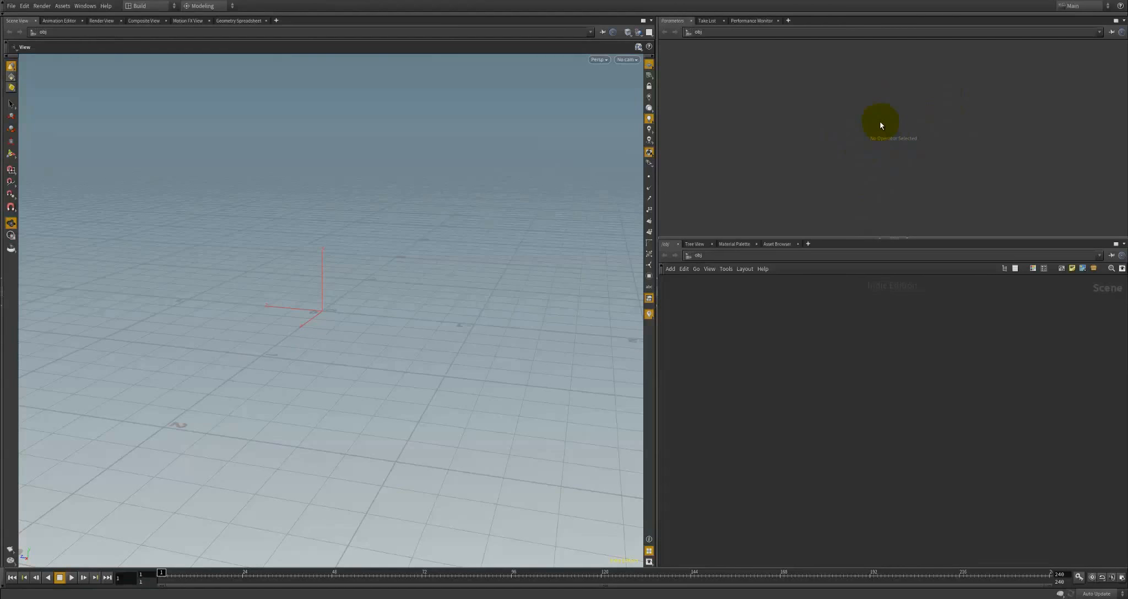
# Remove the upper pane by closing its Parameters, Take List and Performance Monitor tabs
pyautogui.click(691, 21)
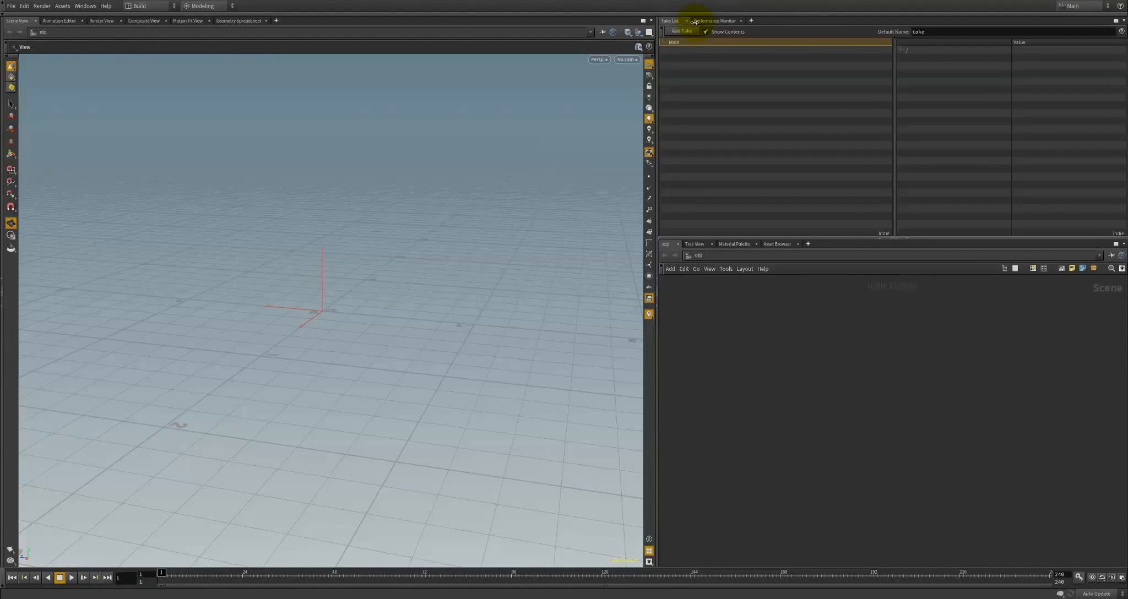
pyautogui.click(688, 21)
pyautogui.click(709, 20)
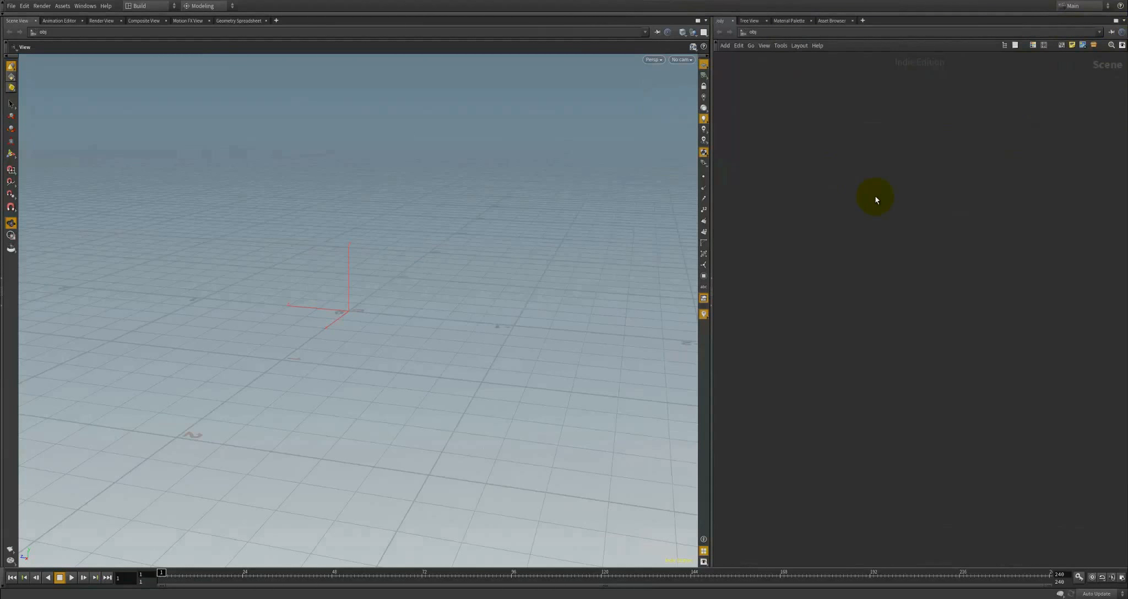
# Split the network editor into upper and lower panes and change the upper one to Parameters
pyautogui.hotkey('alt', ']')
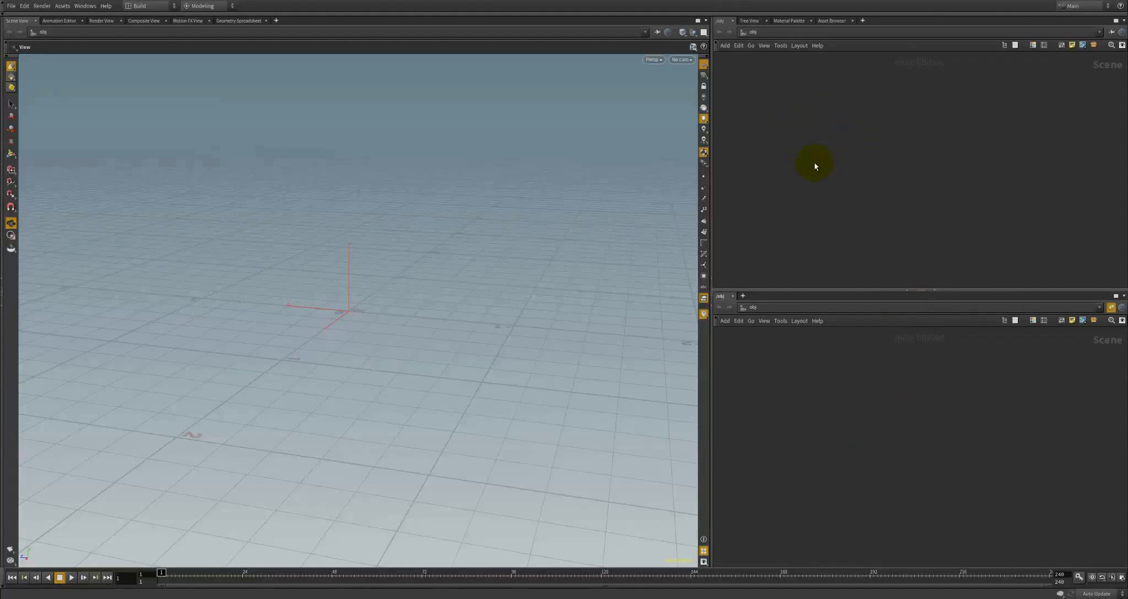
pyautogui.rightClick(725, 22)
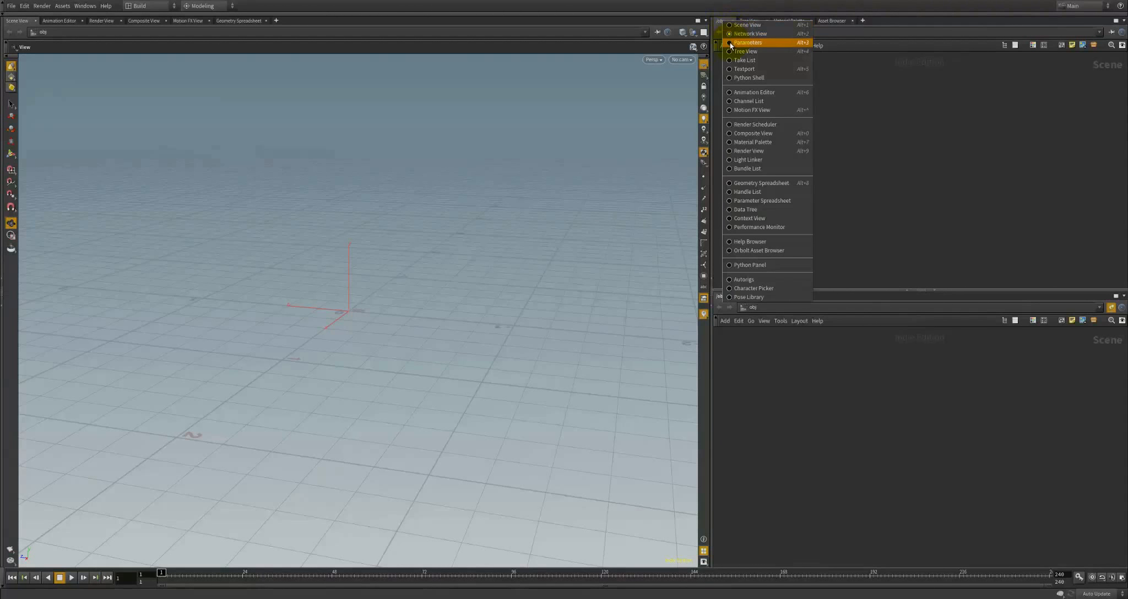
pyautogui.click(730, 44)
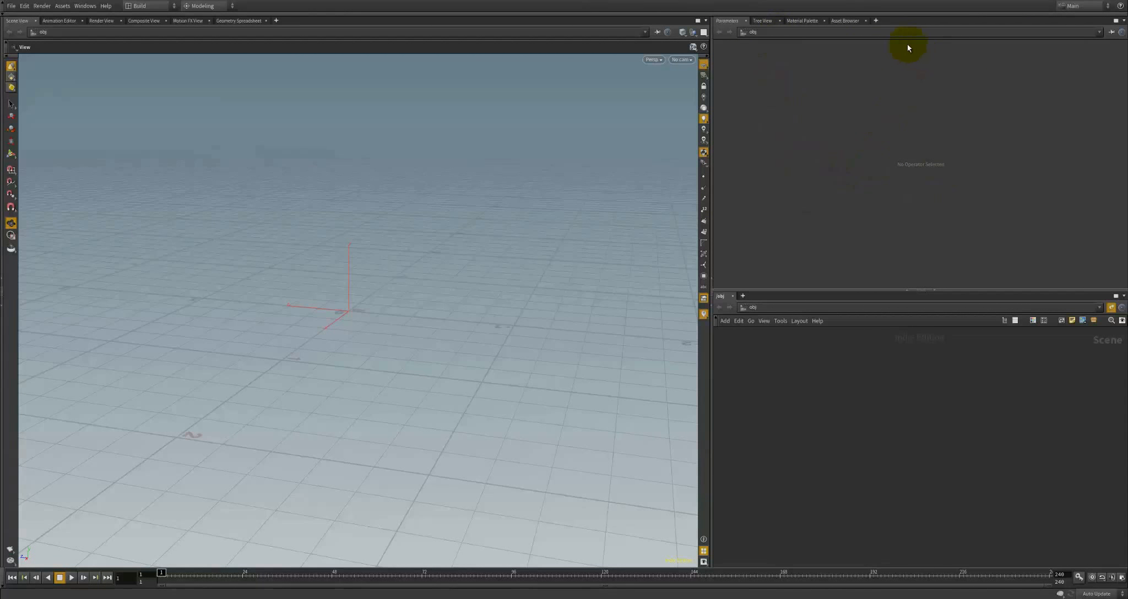
# Look through the pane tab types that can be added to the upper pane without adding one
pyautogui.click(876, 20)
pyautogui.moveTo(918, 38)
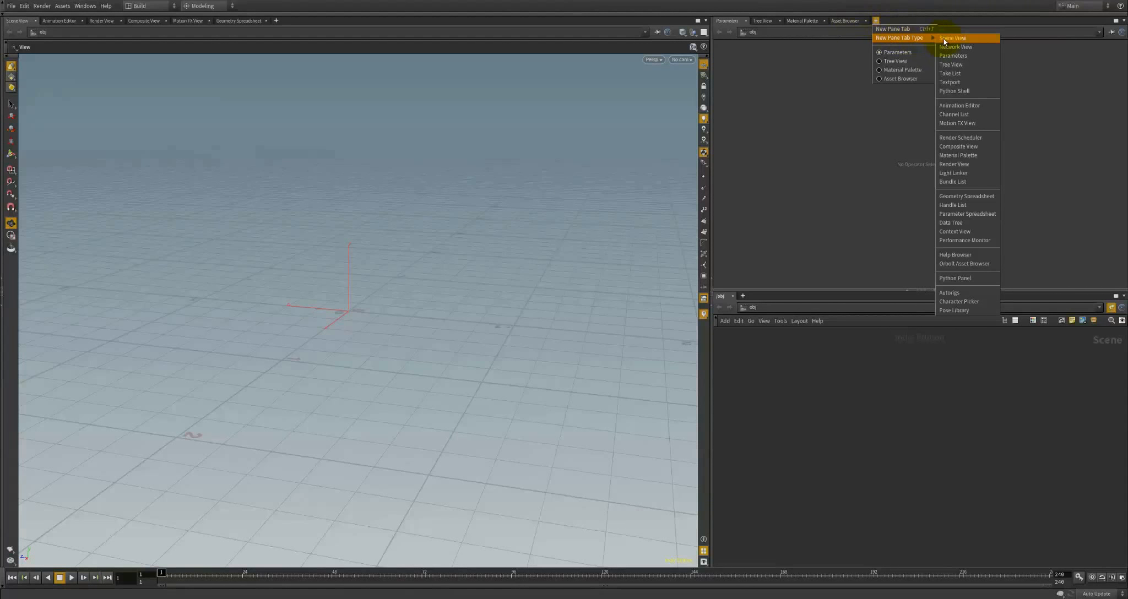
pyautogui.click(843, 167)
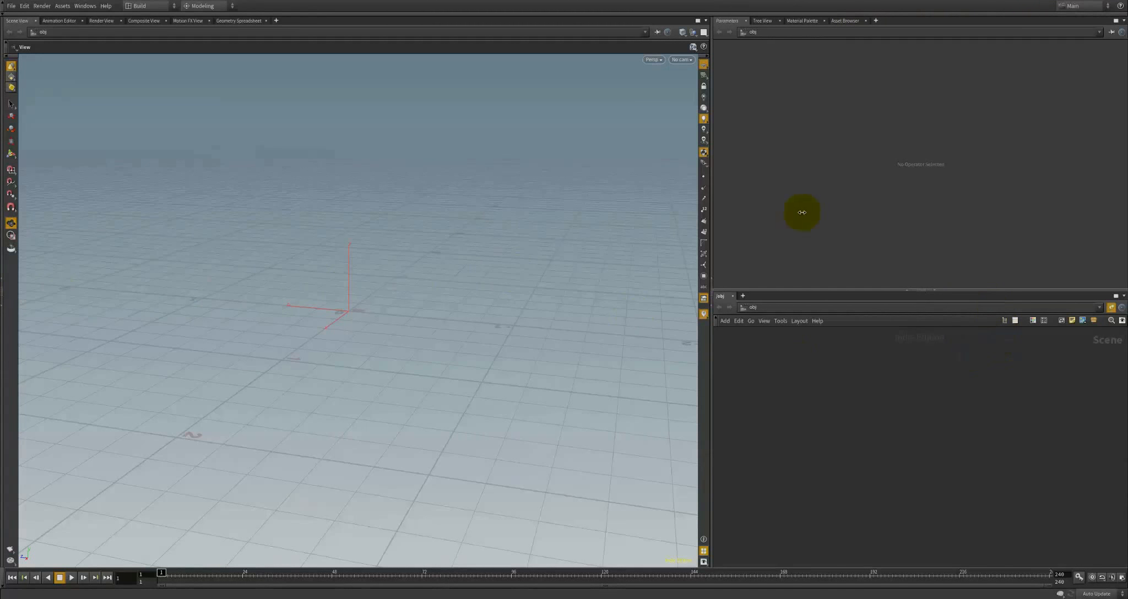
# Widen the Parameters and network panes slightly and make the network editor taller
pyautogui.moveTo(714, 209); pyautogui.dragTo(689, 210)
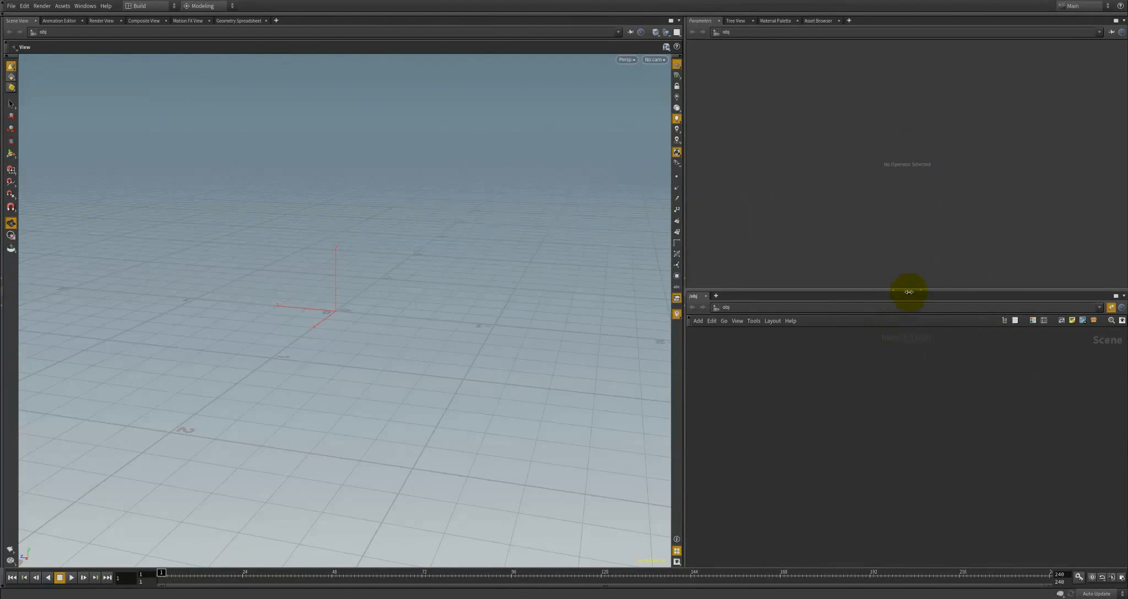
pyautogui.moveTo(909, 290); pyautogui.dragTo(904, 266)
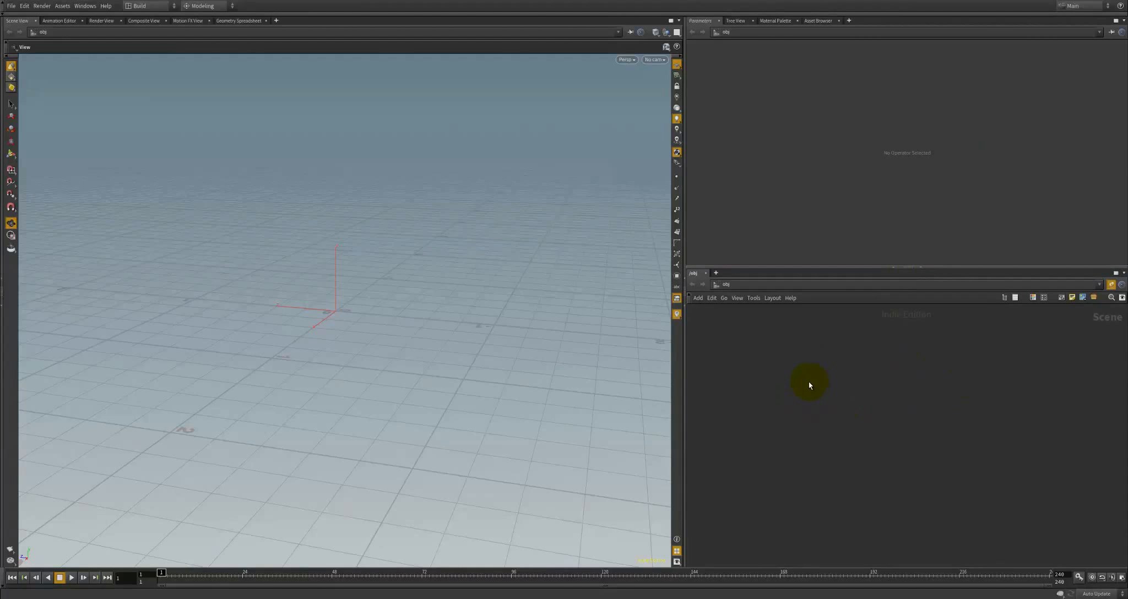
# Add a Geometry node near the middle of the object network and deselect it
pyautogui.press('Tab')
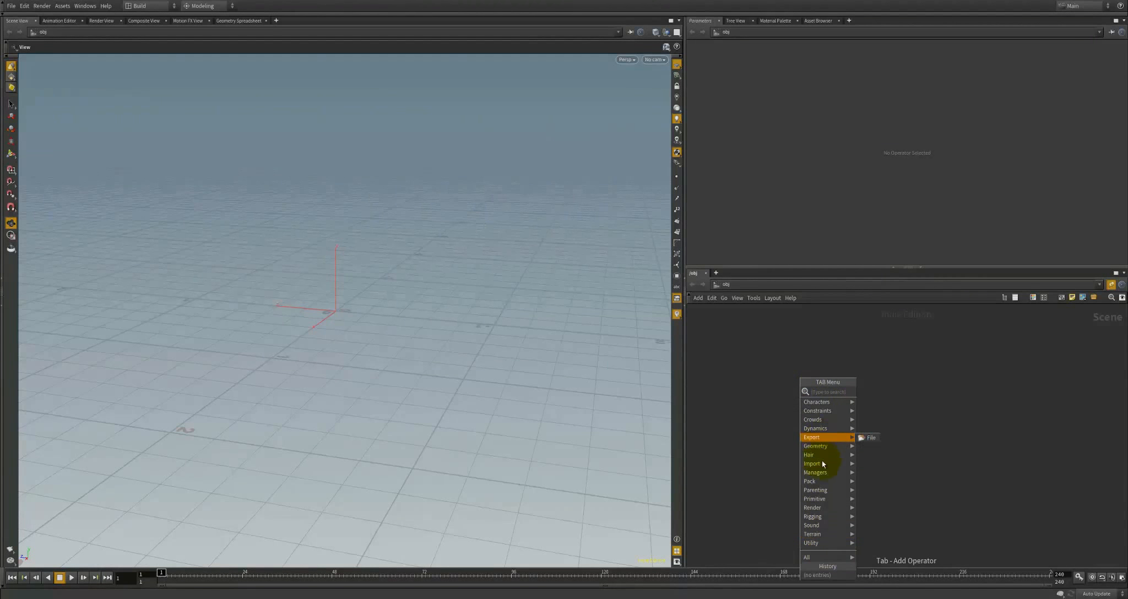
pyautogui.moveTo(815, 440)
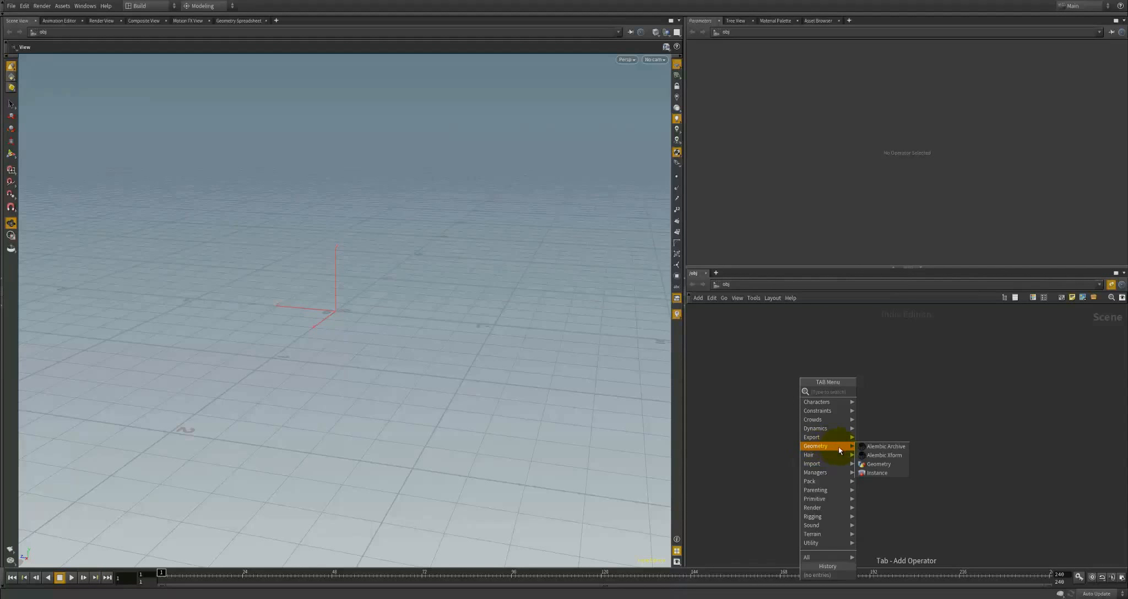
pyautogui.click(883, 464)
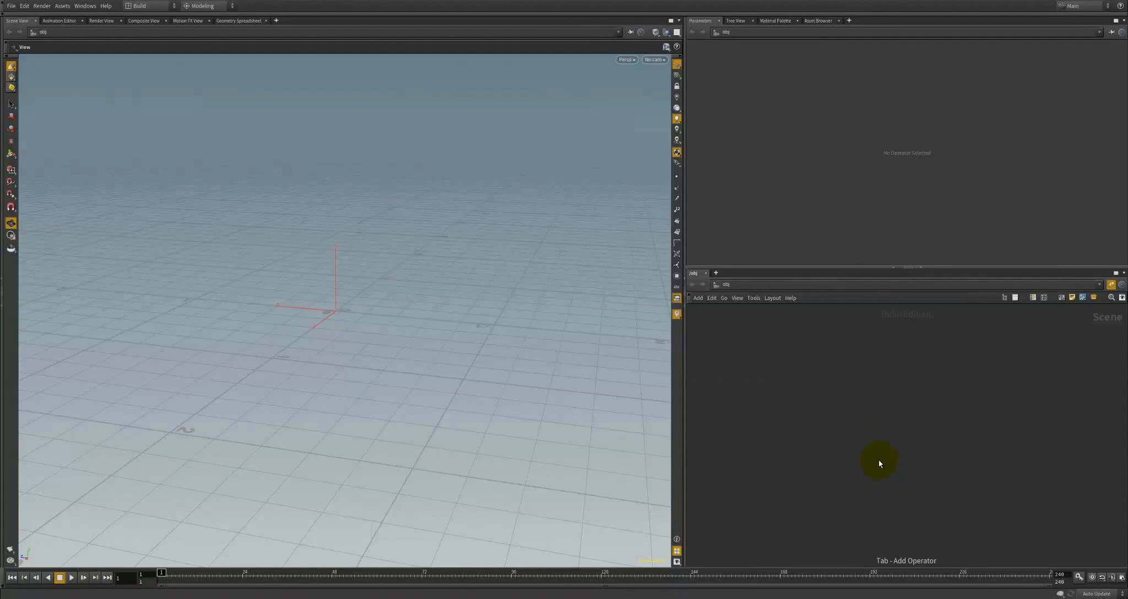
pyautogui.click(827, 418)
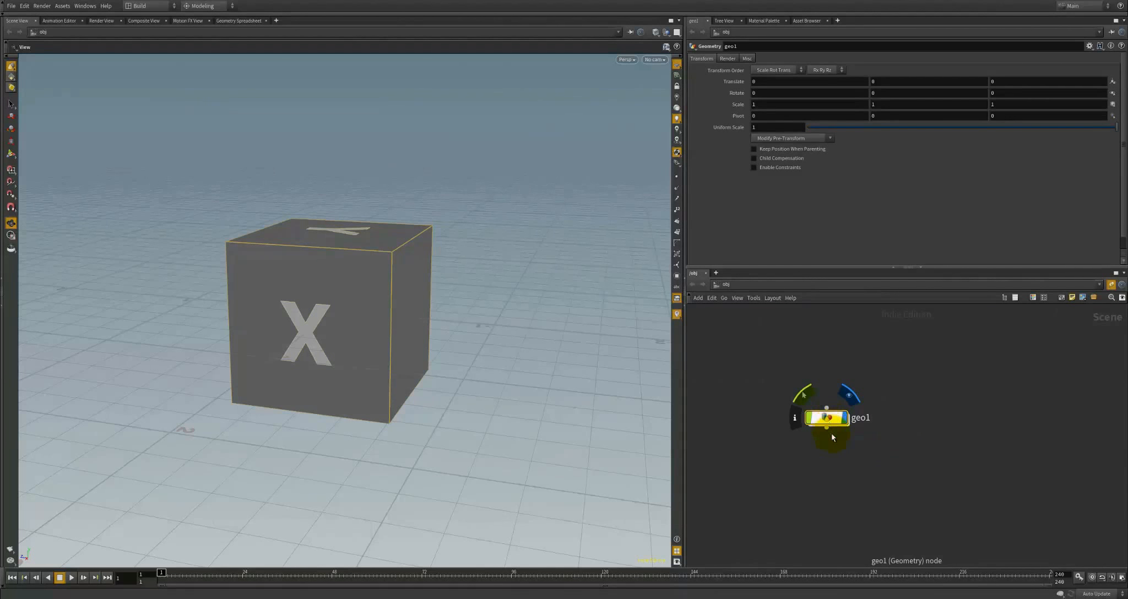
pyautogui.click(886, 430)
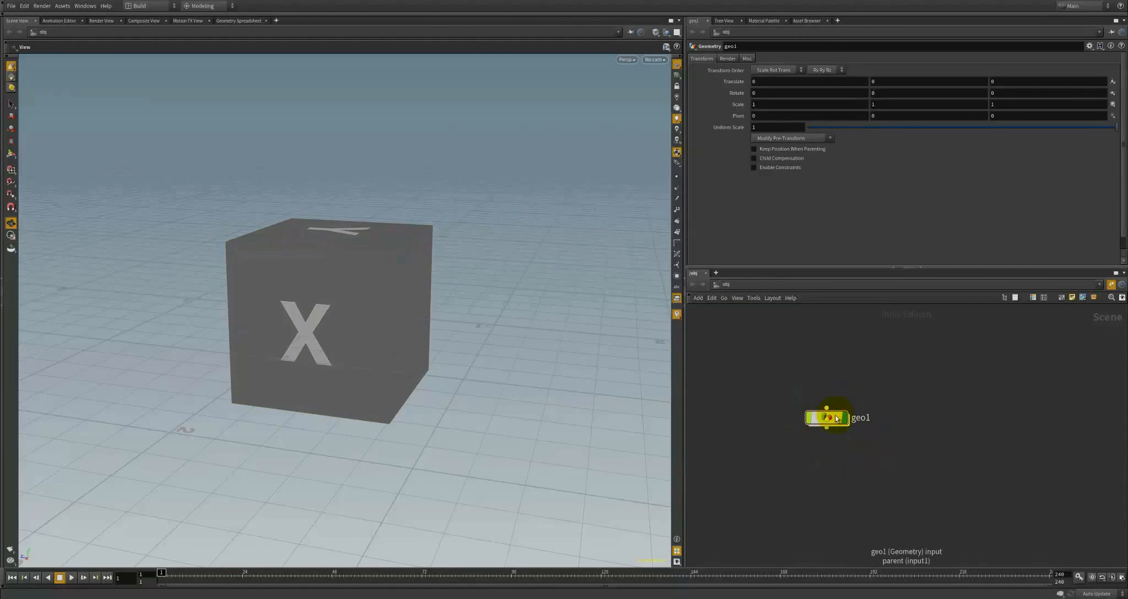
# Examine the geometry node by zooming and panning around it in the network editor
pyautogui.scroll(4, 849, 422)
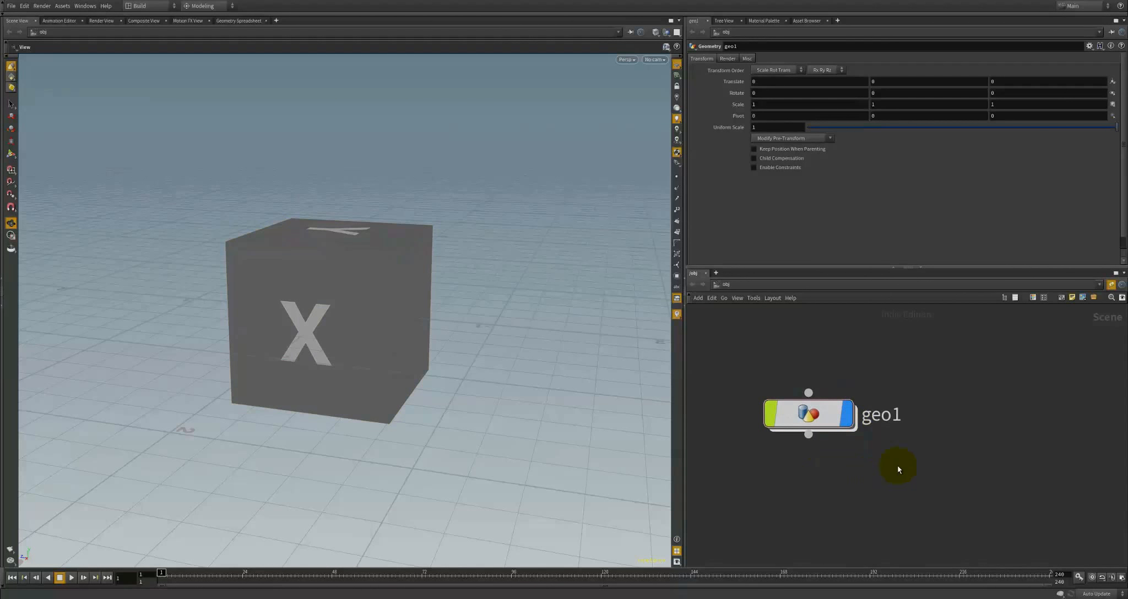
pyautogui.scroll(-1, 903, 456)
pyautogui.click(863, 424)
pyautogui.click(863, 426)
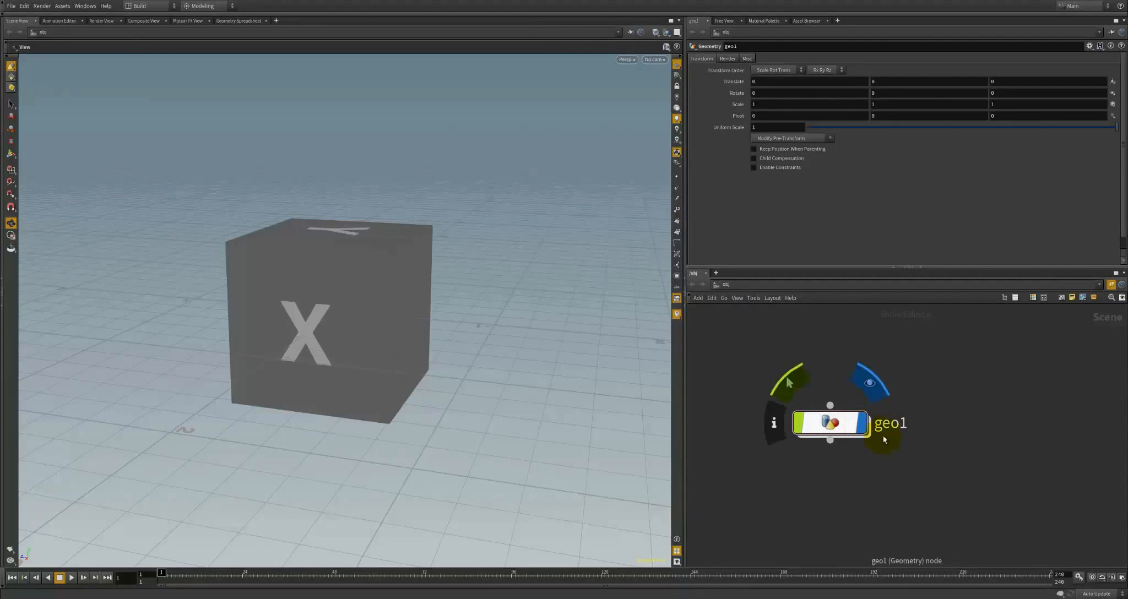
pyautogui.scroll(-1, 934, 399)
pyautogui.moveTo(930, 389); pyautogui.dragTo(831, 476, button='middle')
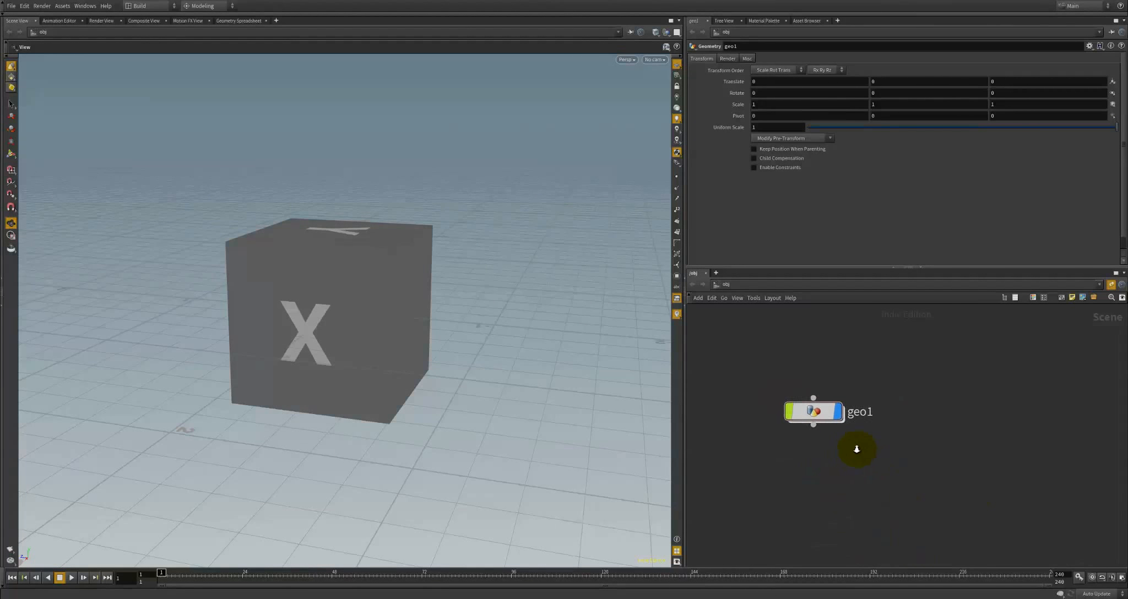
pyautogui.moveTo(874, 452)
pyautogui.mouseDown(button='right')
pyautogui.moveTo(823, 424)
pyautogui.moveTo(865, 470)
pyautogui.mouseUp(button='right')
# Select the geometry node directly and with a selection box, and nudge it slightly sideways
pyautogui.click(814, 413)
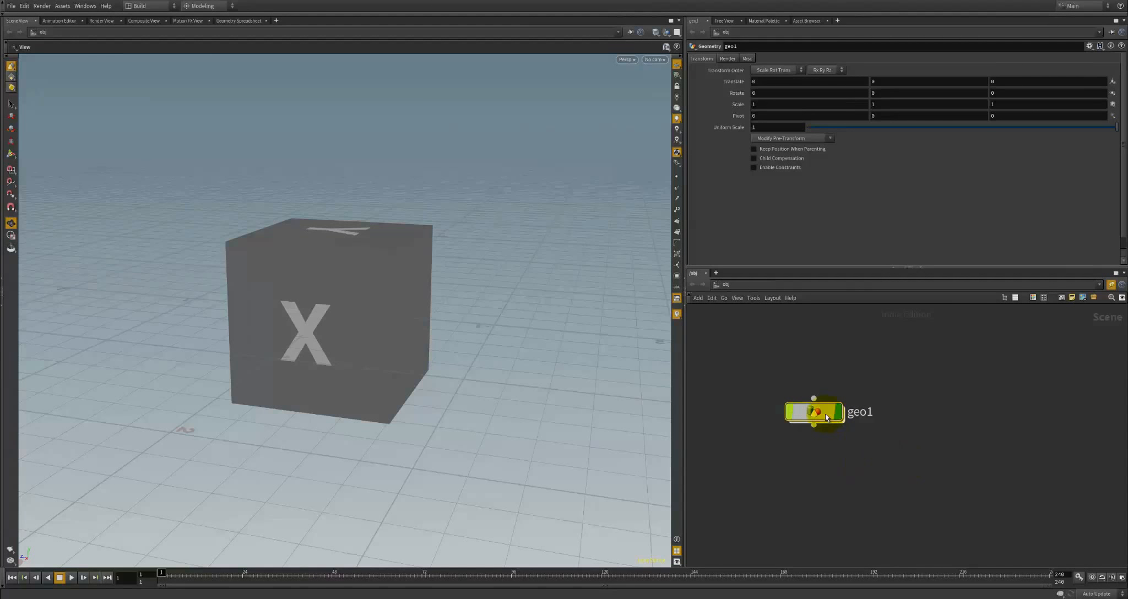
pyautogui.moveTo(946, 492); pyautogui.dragTo(756, 373)
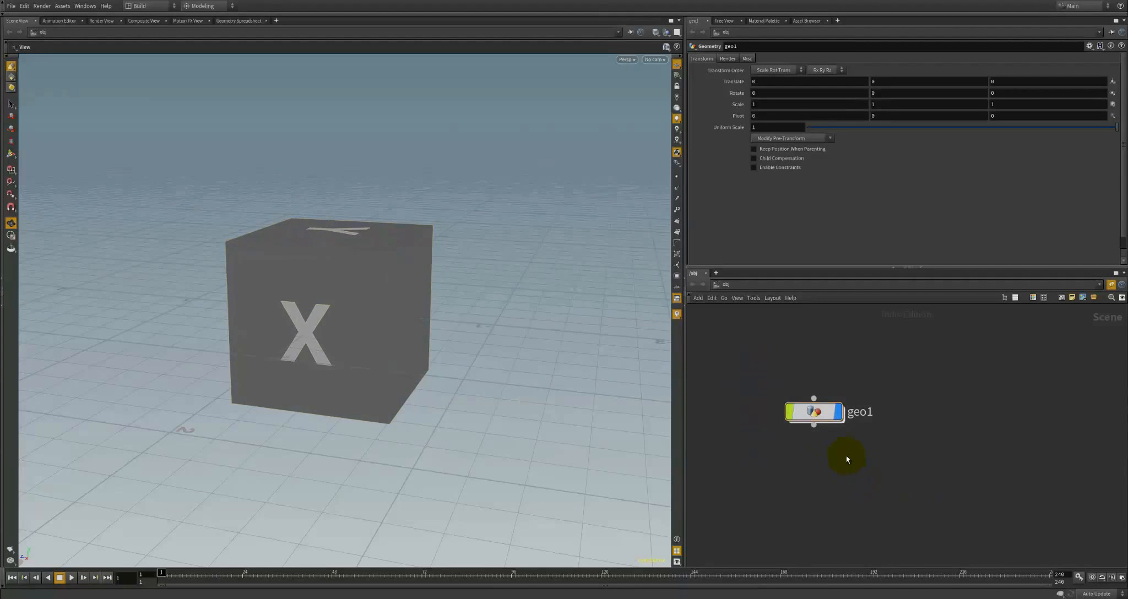
pyautogui.click(815, 413)
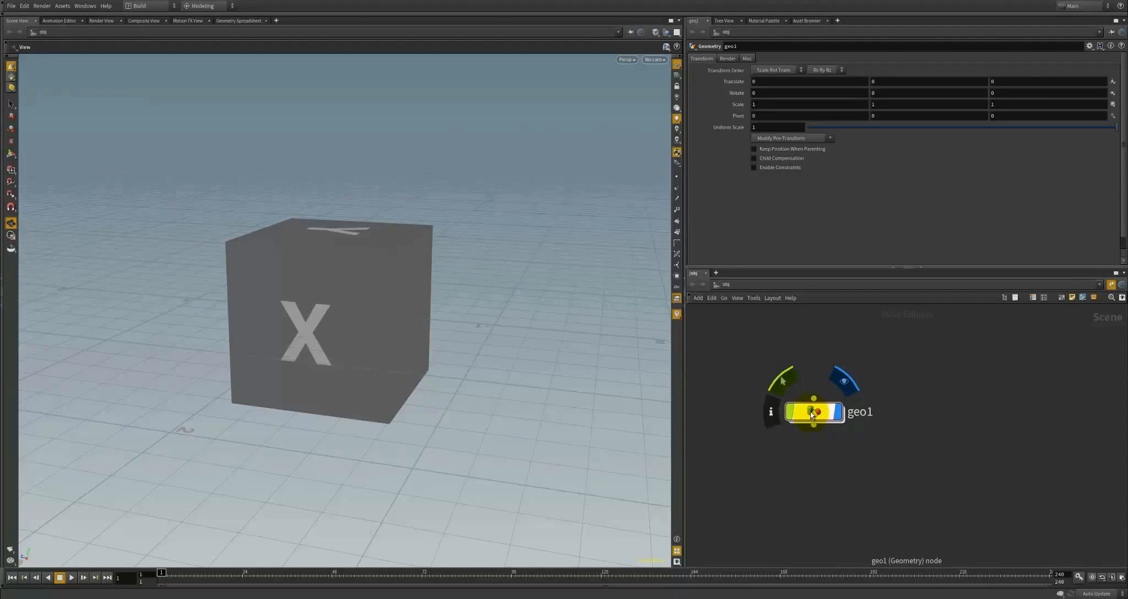
pyautogui.moveTo(819, 412)
pyautogui.mouseDown()
pyautogui.moveTo(850, 419)
pyautogui.moveTo(823, 412)
pyautogui.mouseUp()
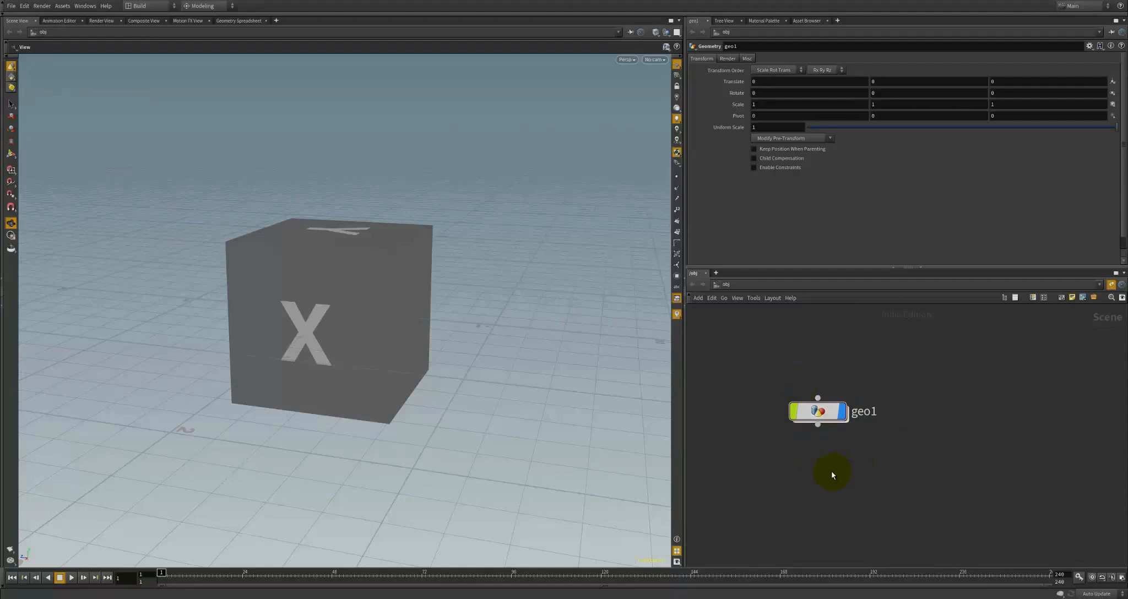
# Zoom and pan the network view far away from the node, and frame all nodes again
pyautogui.moveTo(847, 472); pyautogui.dragTo(920, 478, button='middle')
pyautogui.scroll(-4, 886, 469)
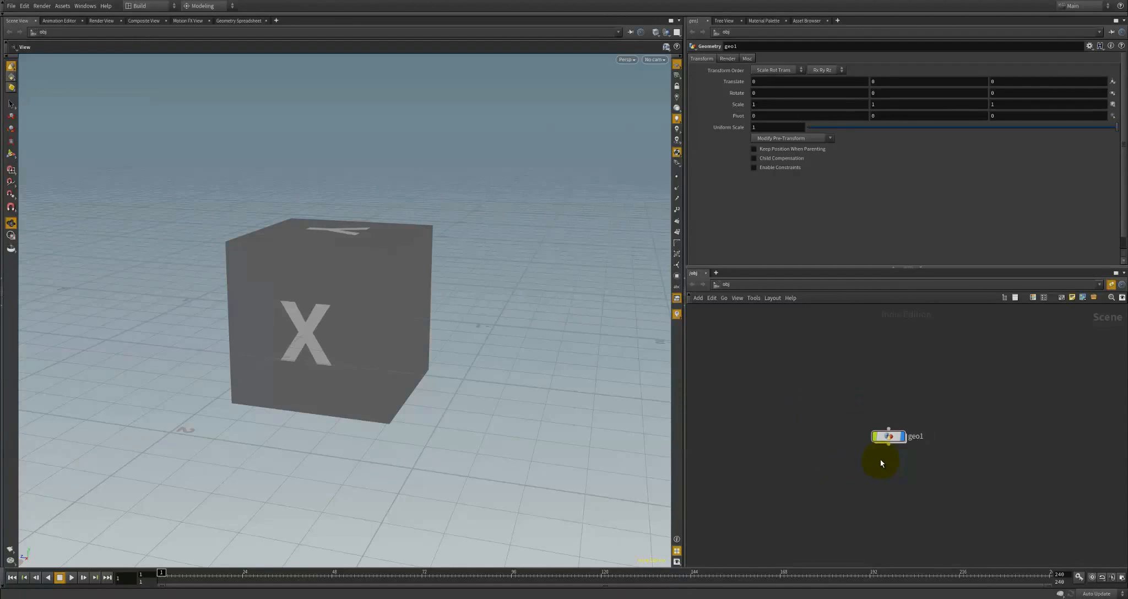
pyautogui.scroll(-3, 829, 488)
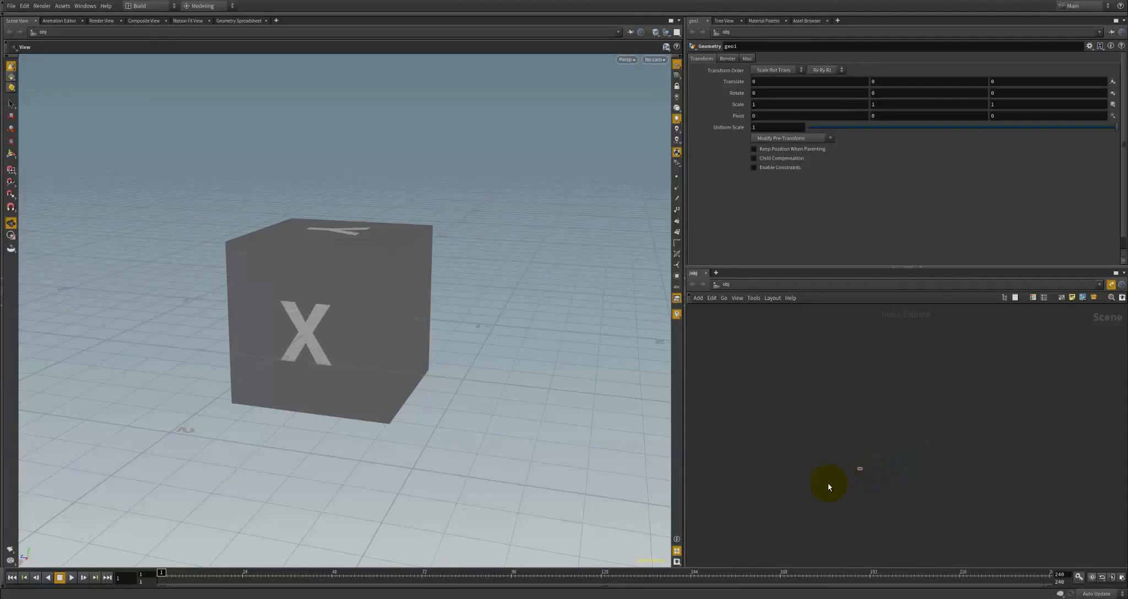
pyautogui.moveTo(828, 491); pyautogui.dragTo(972, 430, button='middle')
pyautogui.press('h')
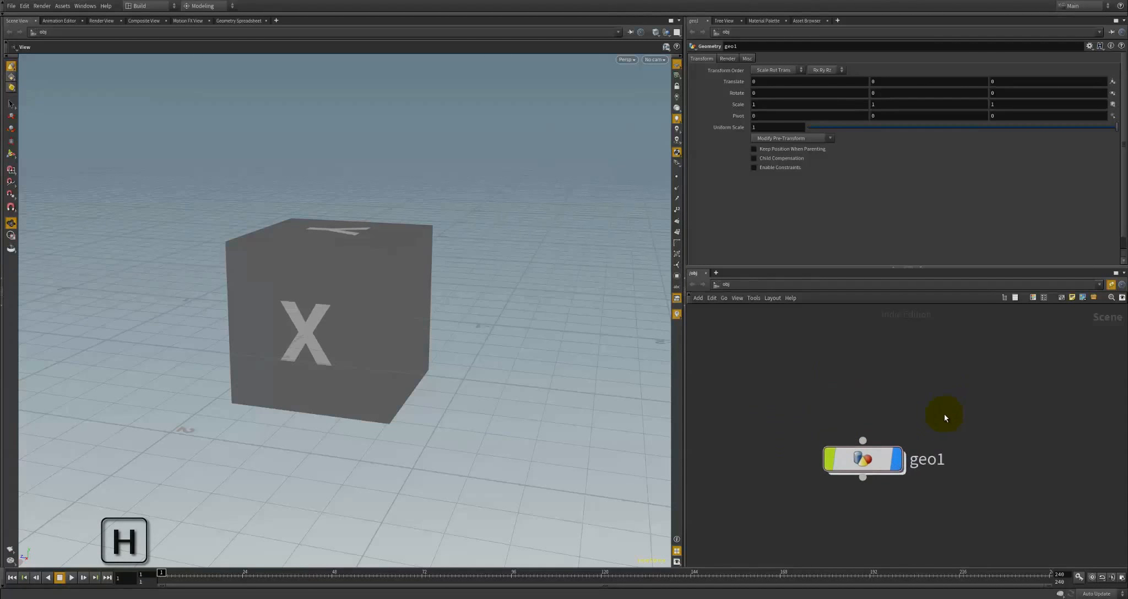
pyautogui.press('h')
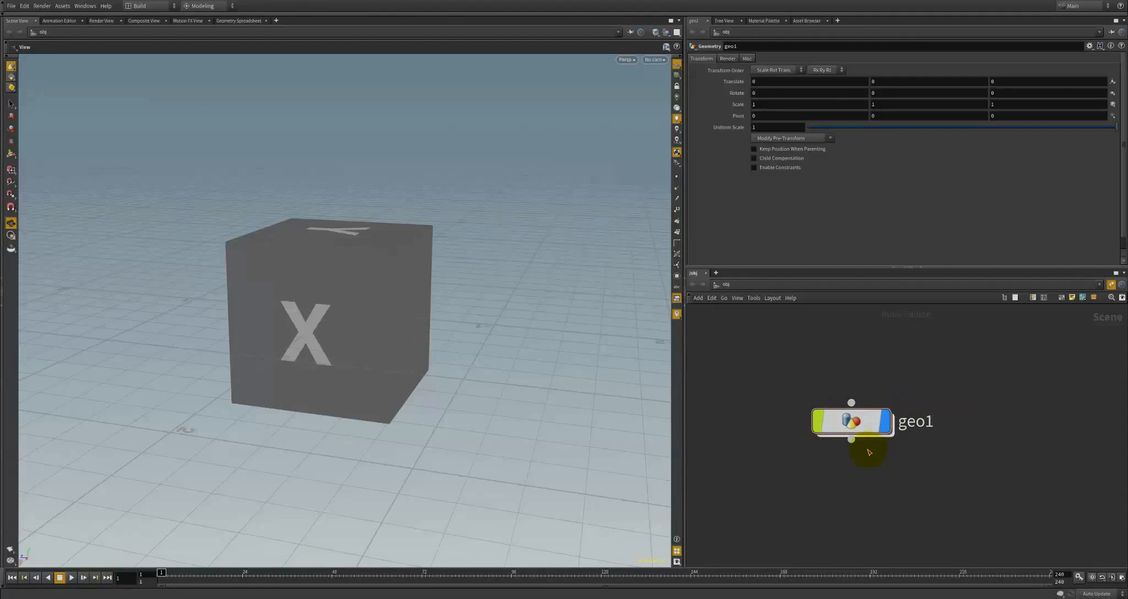
# Select the geometry node, frame the network view on the selection, and frame all nodes
pyautogui.scroll(-3, 876, 462)
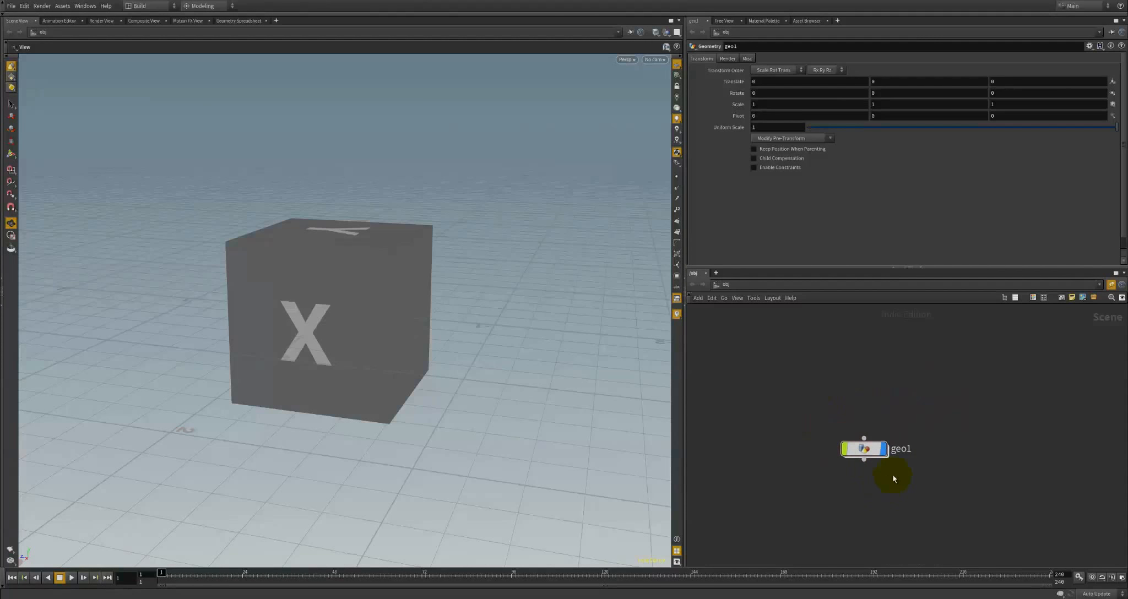
pyautogui.click(865, 450)
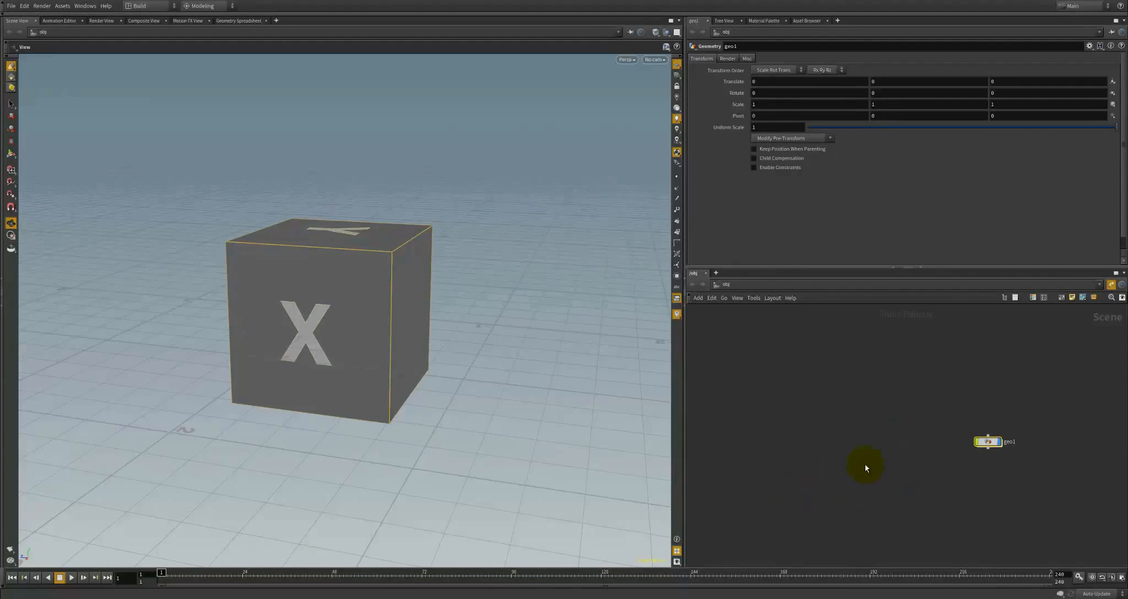
pyautogui.press('g')
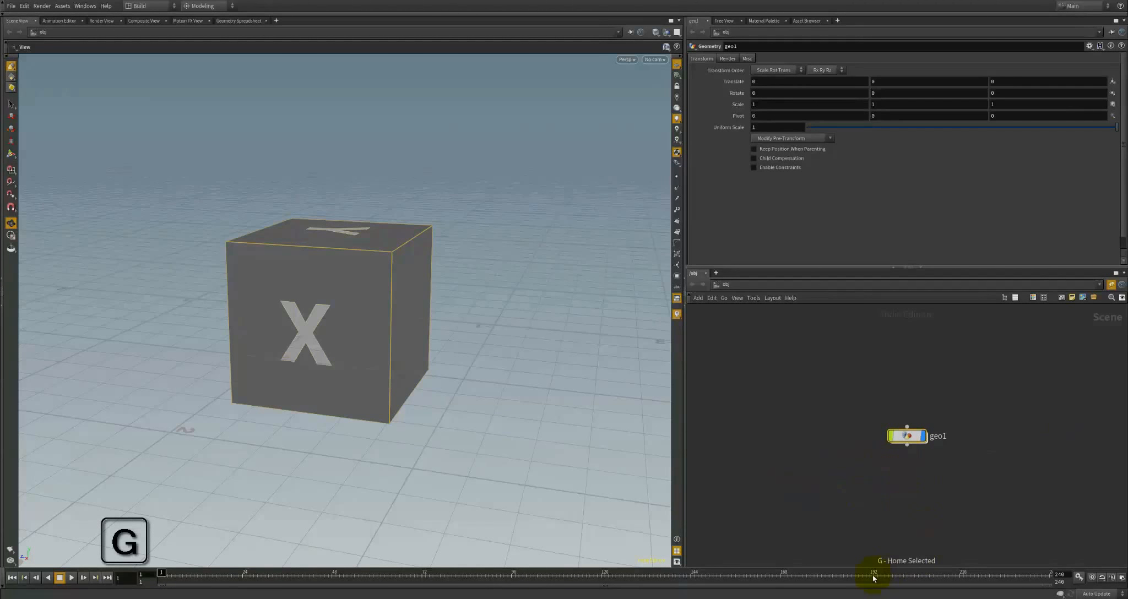
pyautogui.scroll(3, 922, 453)
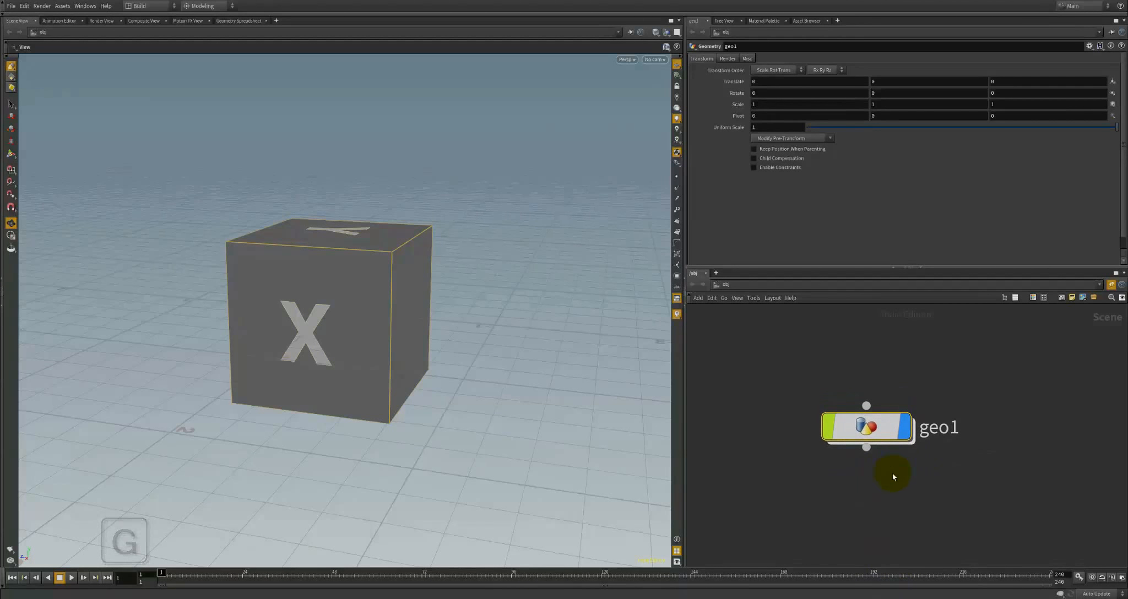
pyautogui.click(864, 428)
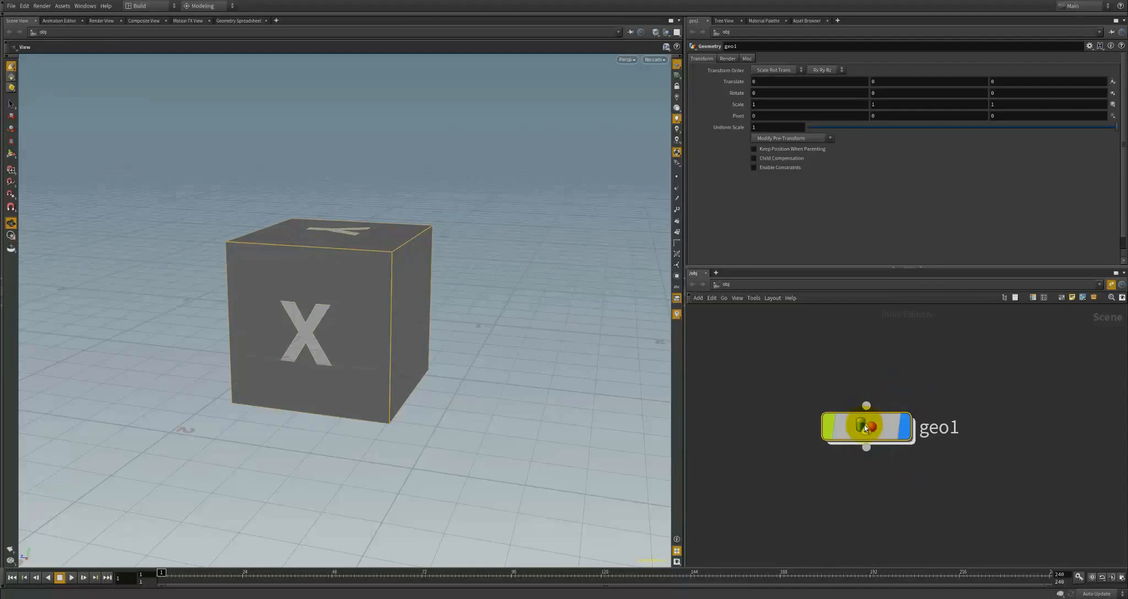
pyautogui.press('h')
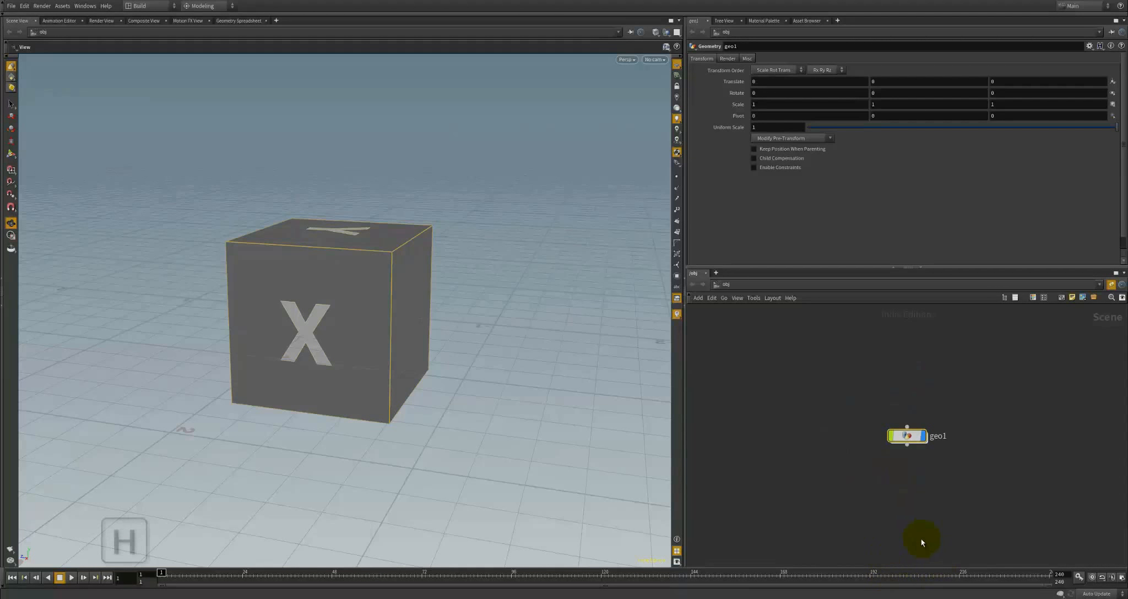
pyautogui.press('h')
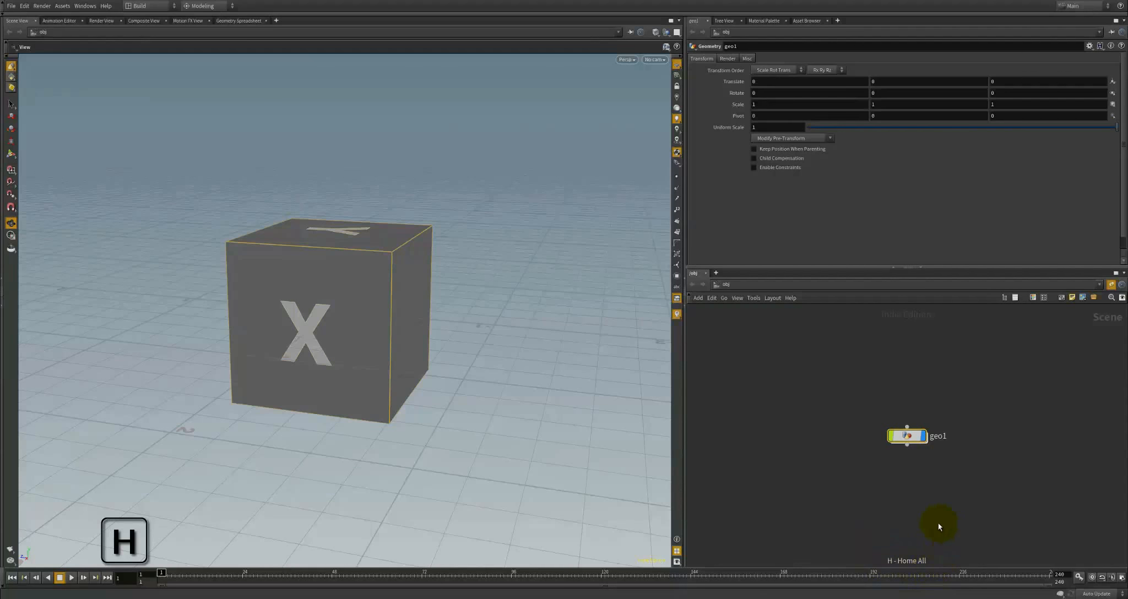
# Frame the network view on the geometry node, and orbit, pan and zoom the 3D viewport until the cube is out of sight
pyautogui.press('g')
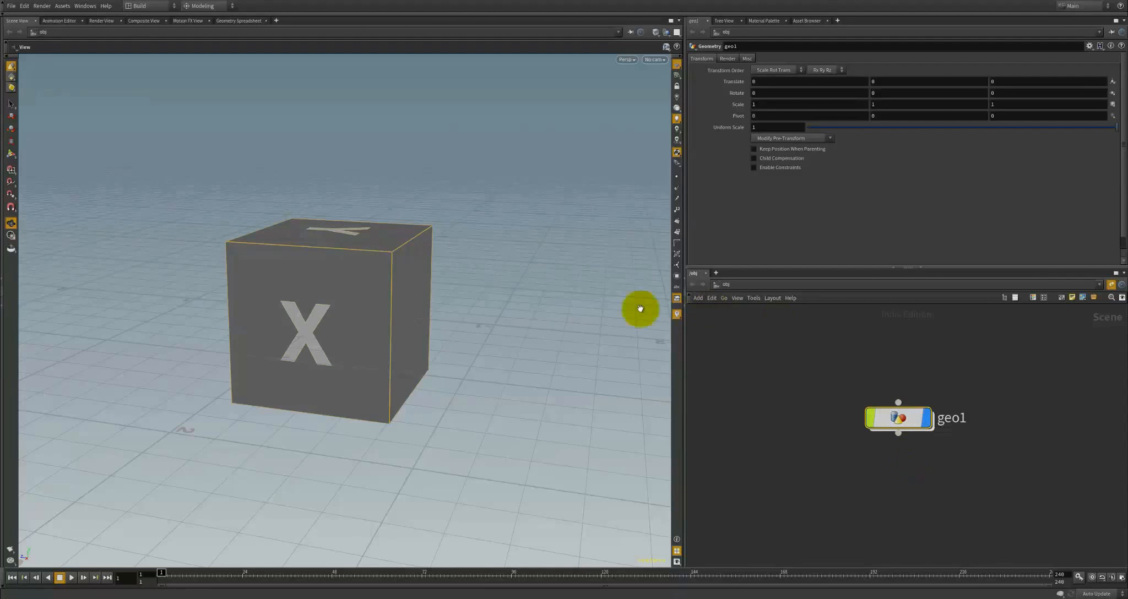
pyautogui.moveTo(479, 341); pyautogui.dragTo(388, 320, button='right')
pyautogui.moveTo(389, 320)
pyautogui.mouseDown()
pyautogui.moveTo(320, 370)
pyautogui.moveTo(395, 285)
pyautogui.moveTo(402, 333)
pyautogui.mouseUp()
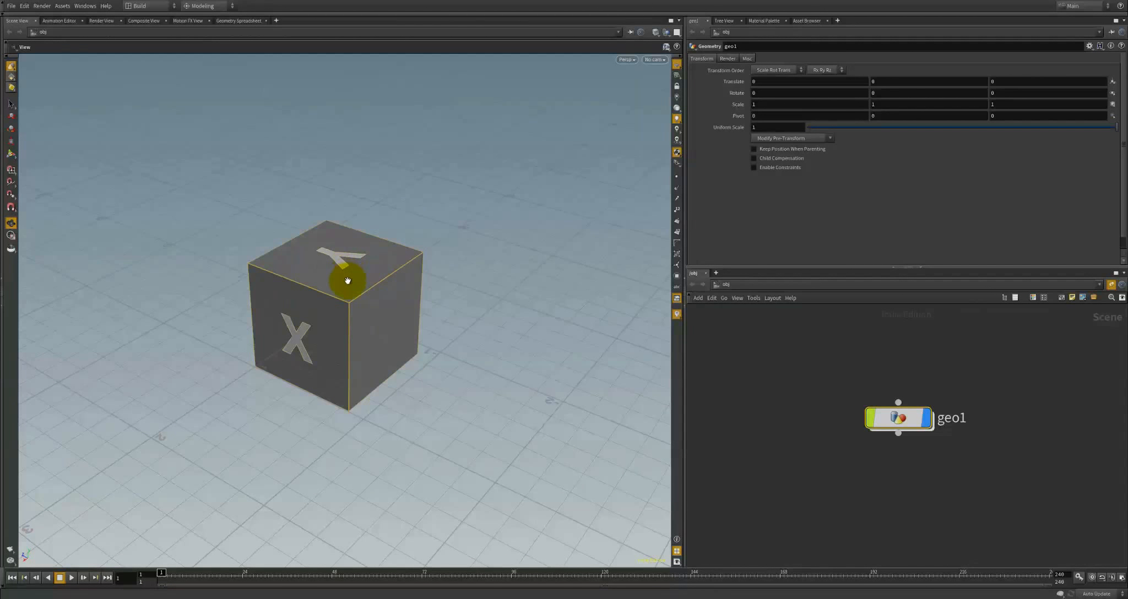
pyautogui.moveTo(347, 281); pyautogui.dragTo(339, 292, button='right')
pyautogui.moveTo(353, 284); pyautogui.dragTo(468, 247, button='middle')
pyautogui.moveTo(468, 247); pyautogui.dragTo(340, 309, button='right')
pyautogui.moveTo(418, 294); pyautogui.dragTo(622, 268, button='middle')
pyautogui.moveTo(363, 310); pyautogui.dragTo(450, 292, button='middle')
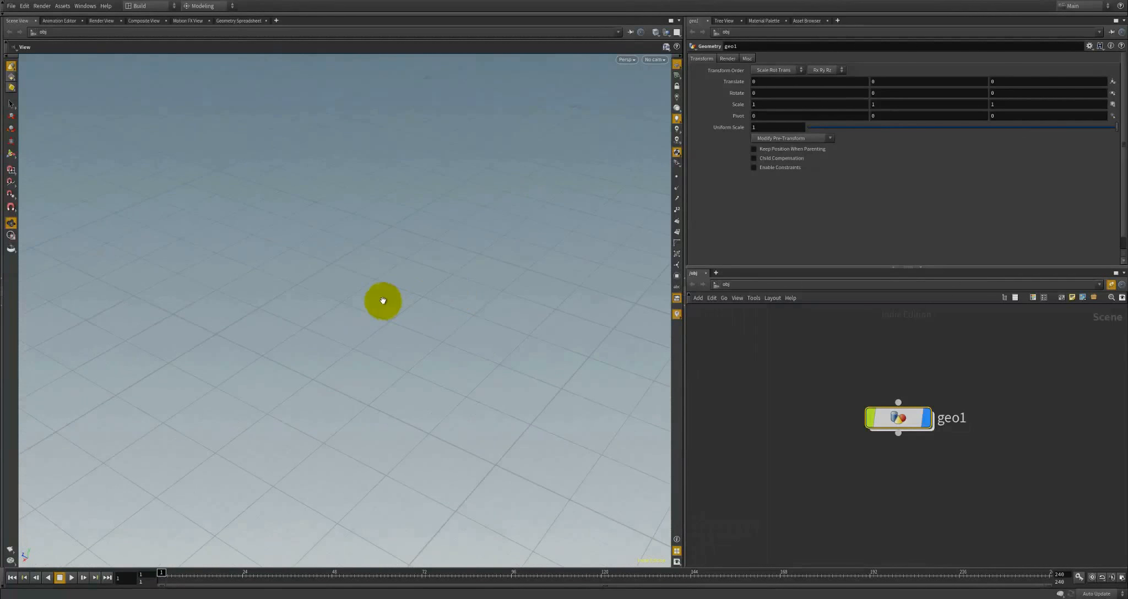
pyautogui.moveTo(370, 318); pyautogui.dragTo(378, 283)
pyautogui.moveTo(378, 283)
pyautogui.mouseDown(button='middle')
pyautogui.moveTo(516, 272)
pyautogui.moveTo(377, 268)
pyautogui.mouseUp(button='middle')
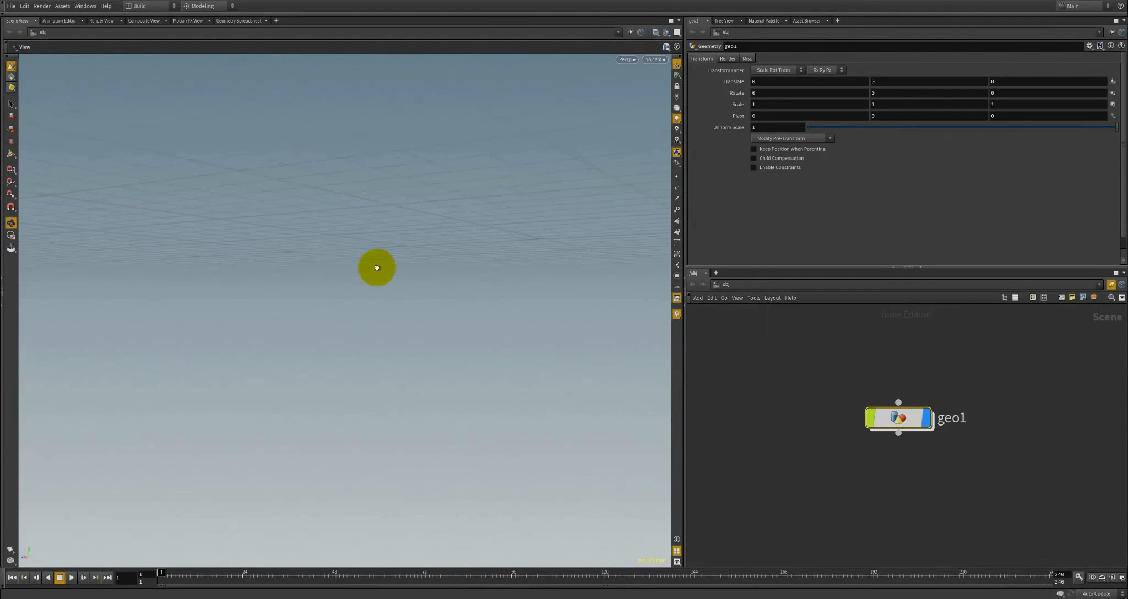
pyautogui.moveTo(376, 269); pyautogui.dragTo(320, 305)
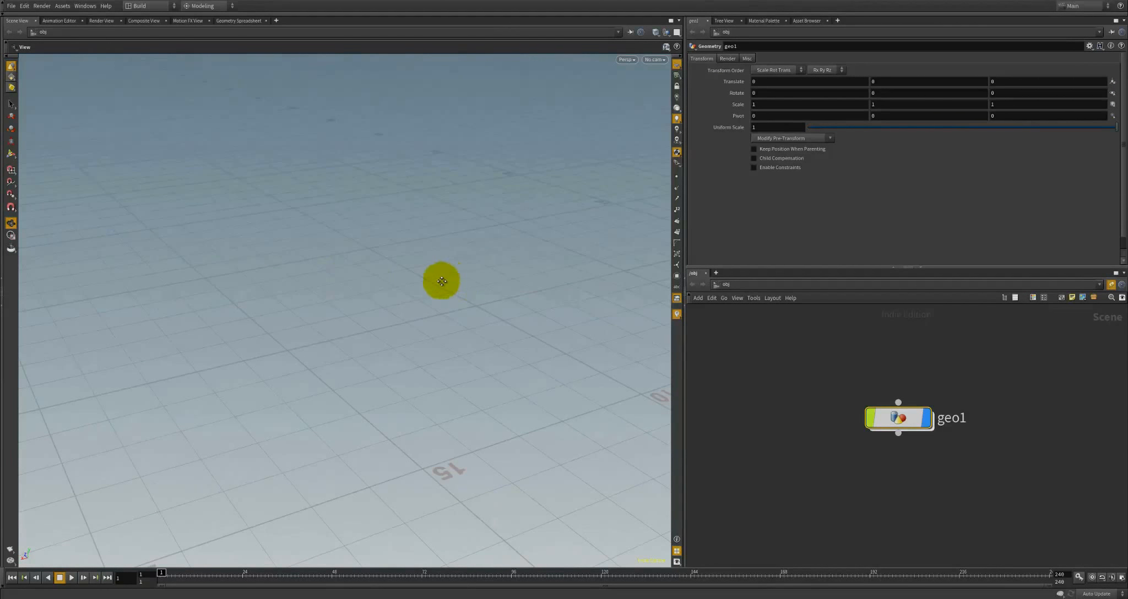
# Home the 3D viewport, and orbit and zoom around the cube to examine it from several angles
pyautogui.press('h')
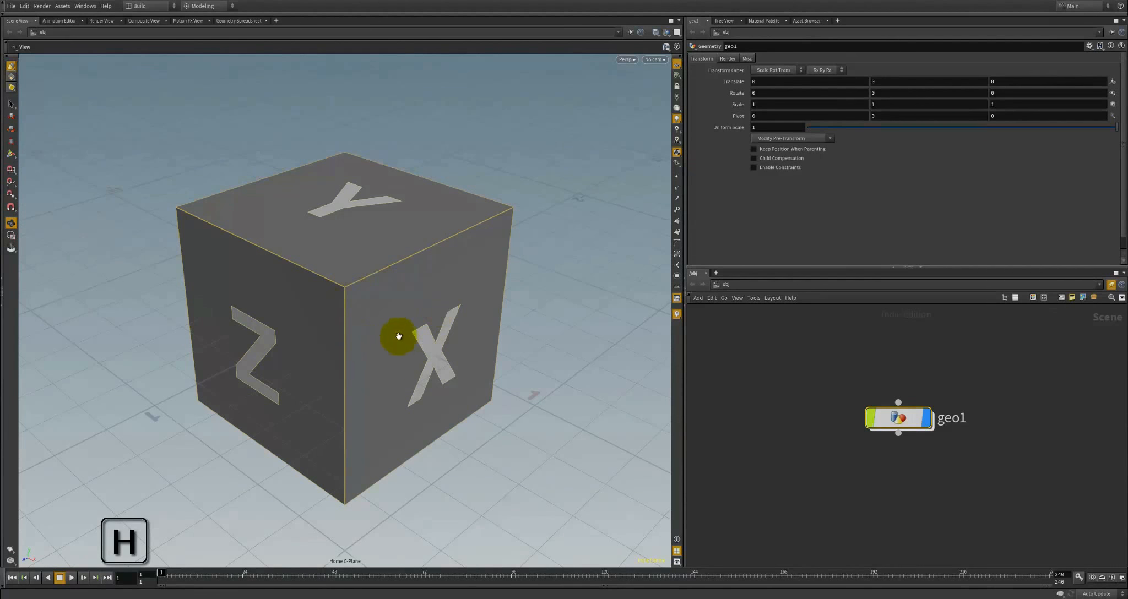
pyautogui.moveTo(476, 342); pyautogui.dragTo(299, 313, button='right')
pyautogui.moveTo(300, 312); pyautogui.dragTo(363, 315)
pyautogui.moveTo(362, 315); pyautogui.dragTo(421, 323, button='right')
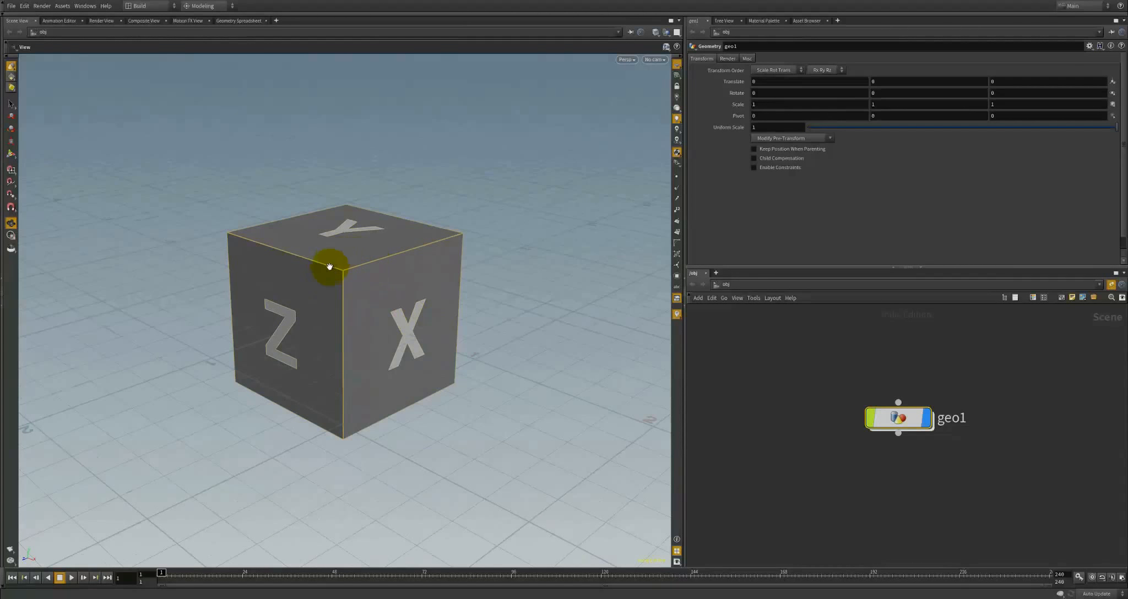
pyautogui.moveTo(358, 313)
pyautogui.mouseDown()
pyautogui.moveTo(373, 319)
pyautogui.moveTo(363, 310)
pyautogui.mouseUp()
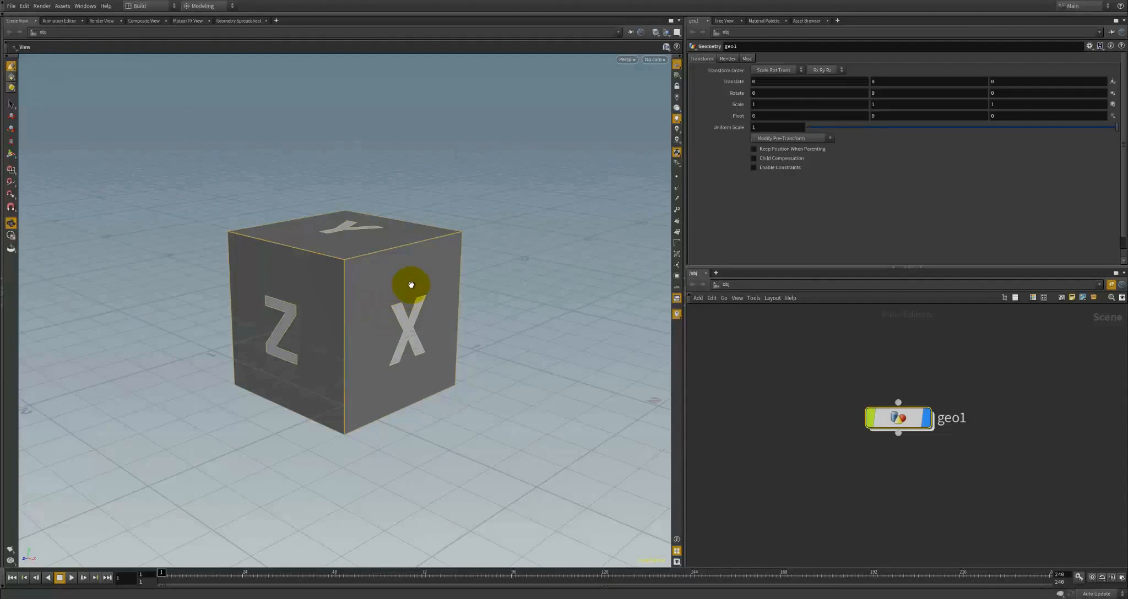
pyautogui.moveTo(412, 280); pyautogui.dragTo(435, 287)
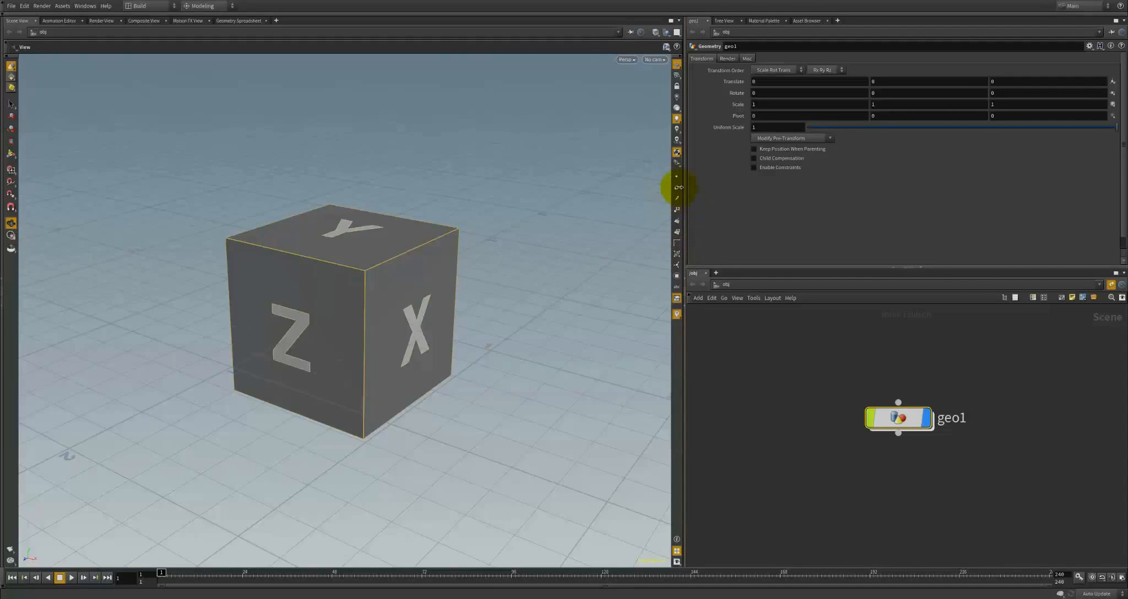
# Display the cube's point markers, replace them with point numbers, and inspect the numbering from several angles
pyautogui.moveTo(433, 319)
pyautogui.mouseDown()
pyautogui.moveTo(357, 302)
pyautogui.moveTo(290, 322)
pyautogui.moveTo(514, 338)
pyautogui.moveTo(396, 284)
pyautogui.moveTo(395, 303)
pyautogui.moveTo(592, 260)
pyautogui.moveTo(680, 186)
pyautogui.mouseUp()
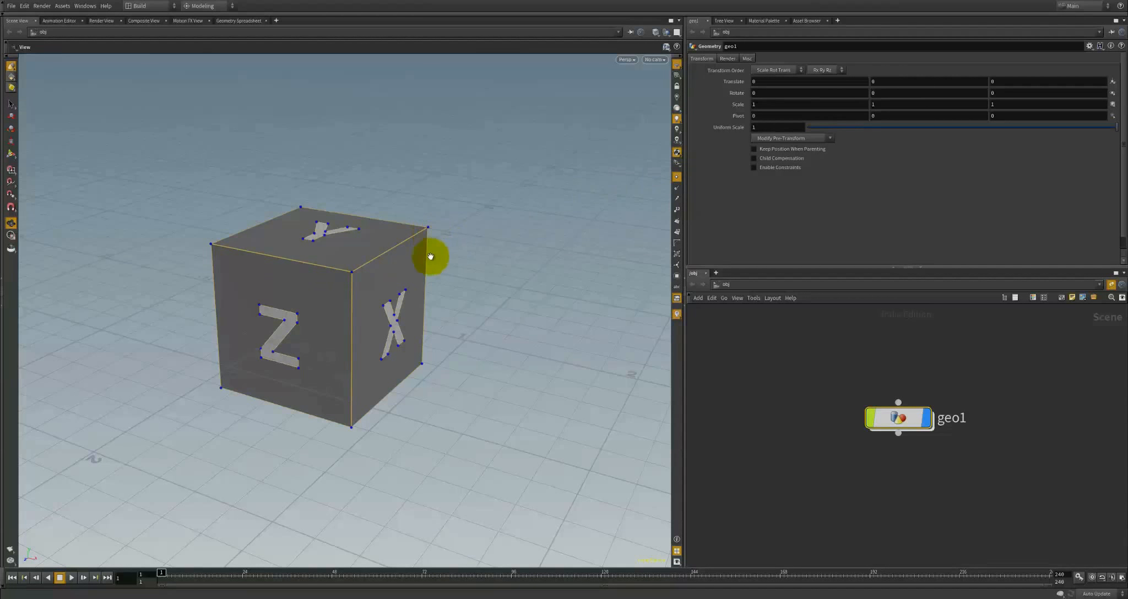
pyautogui.moveTo(430, 256)
pyautogui.mouseDown()
pyautogui.moveTo(411, 244)
pyautogui.moveTo(431, 265)
pyautogui.moveTo(369, 263)
pyautogui.moveTo(435, 250)
pyautogui.moveTo(464, 360)
pyautogui.moveTo(446, 244)
pyautogui.moveTo(416, 274)
pyautogui.mouseUp()
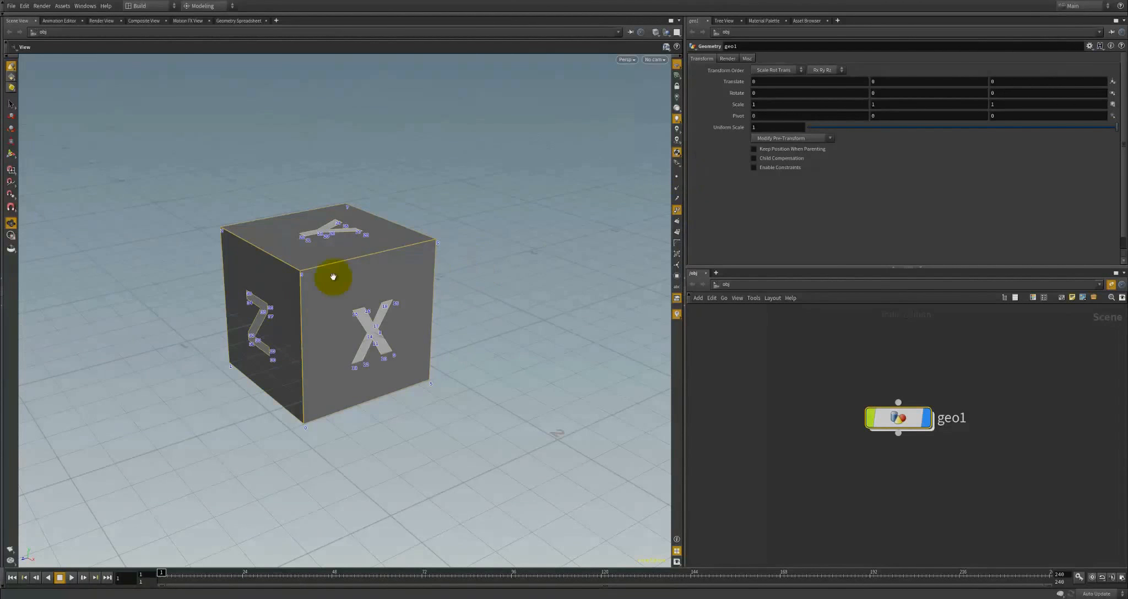
pyautogui.moveTo(308, 320); pyautogui.dragTo(282, 355)
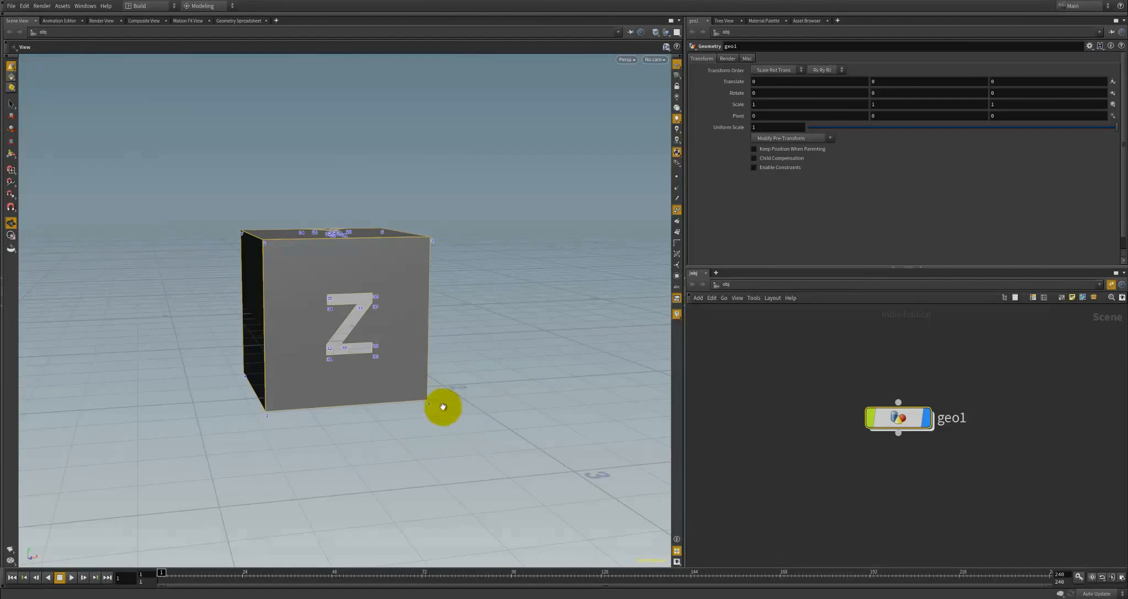
pyautogui.moveTo(473, 411); pyautogui.dragTo(229, 287)
pyautogui.moveTo(366, 237); pyautogui.dragTo(385, 284)
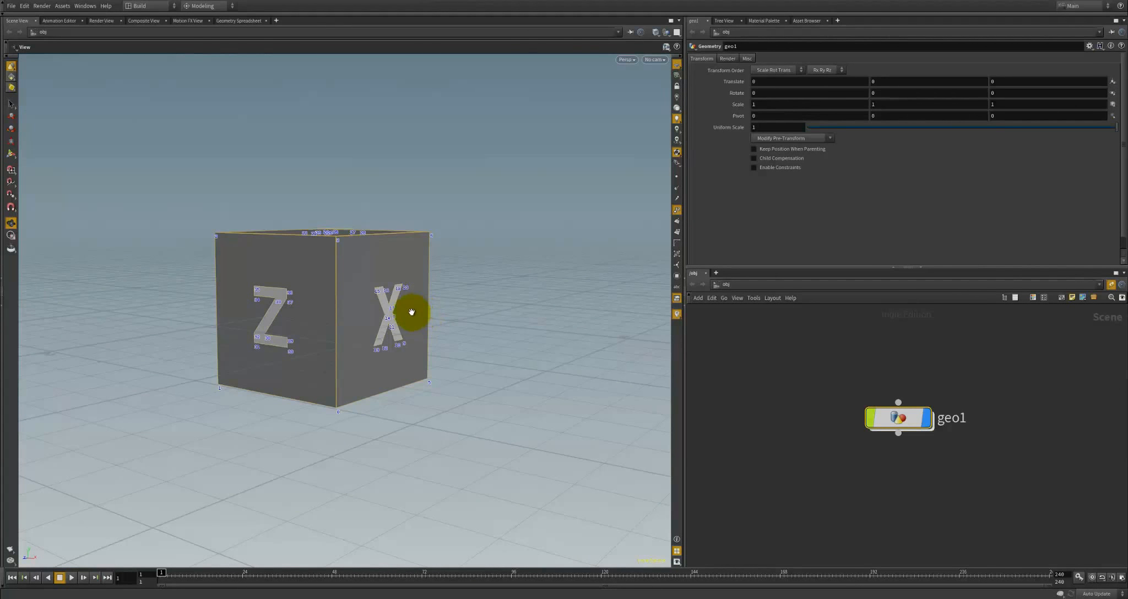
pyautogui.moveTo(421, 329); pyautogui.dragTo(367, 322)
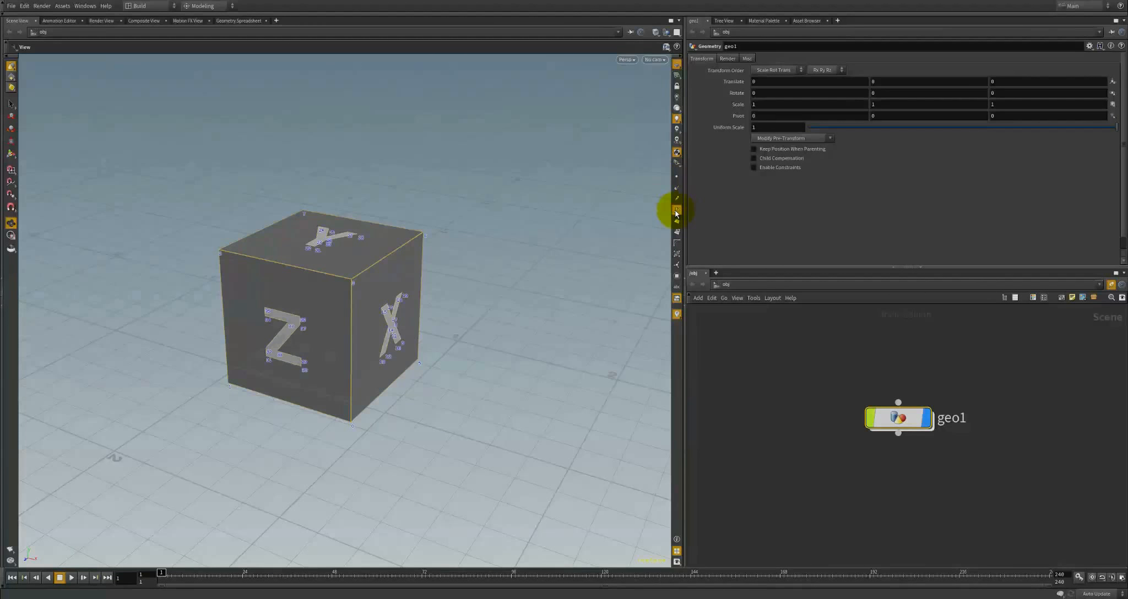
# Turn off the point numbers and display the cube's primitive normals, checking them from different angles
pyautogui.moveTo(532, 274); pyautogui.dragTo(537, 298)
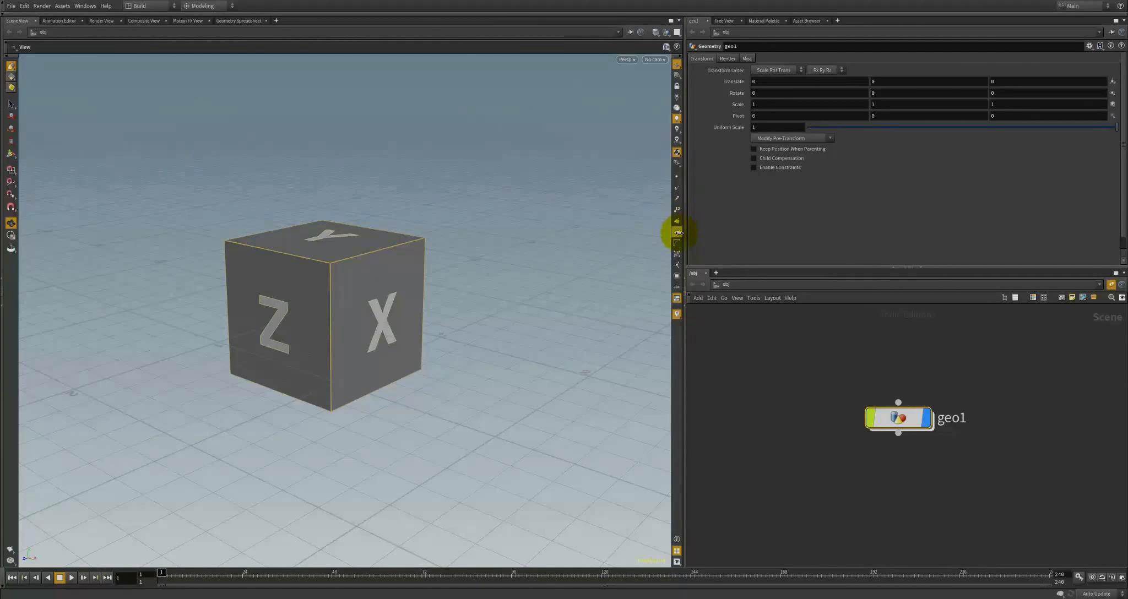
pyautogui.moveTo(433, 302); pyautogui.dragTo(676, 319)
pyautogui.click(677, 315)
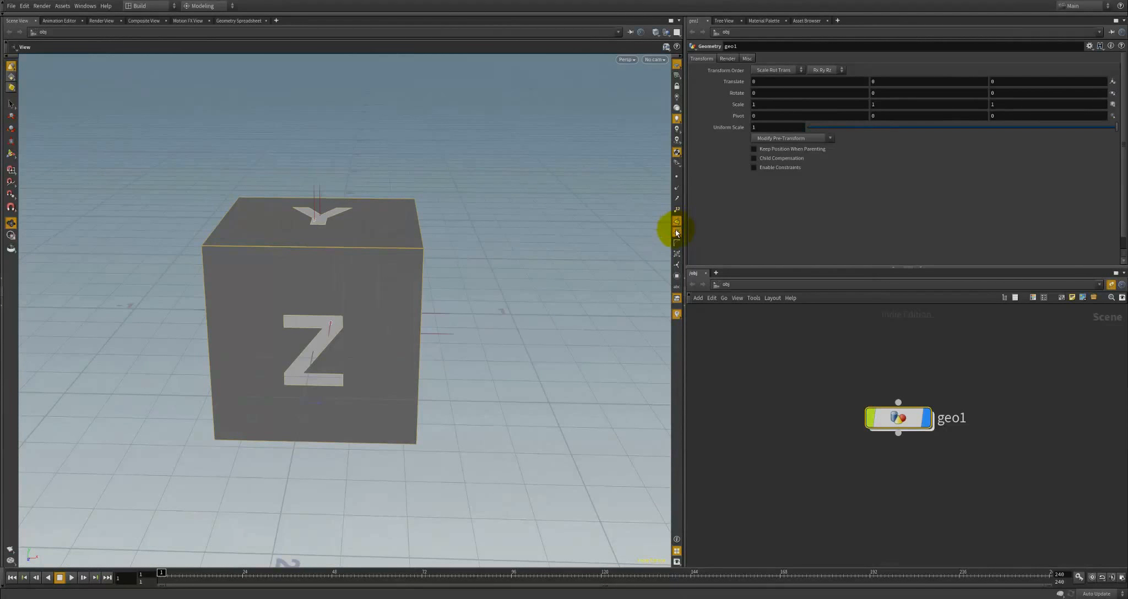
pyautogui.moveTo(572, 265); pyautogui.dragTo(409, 338)
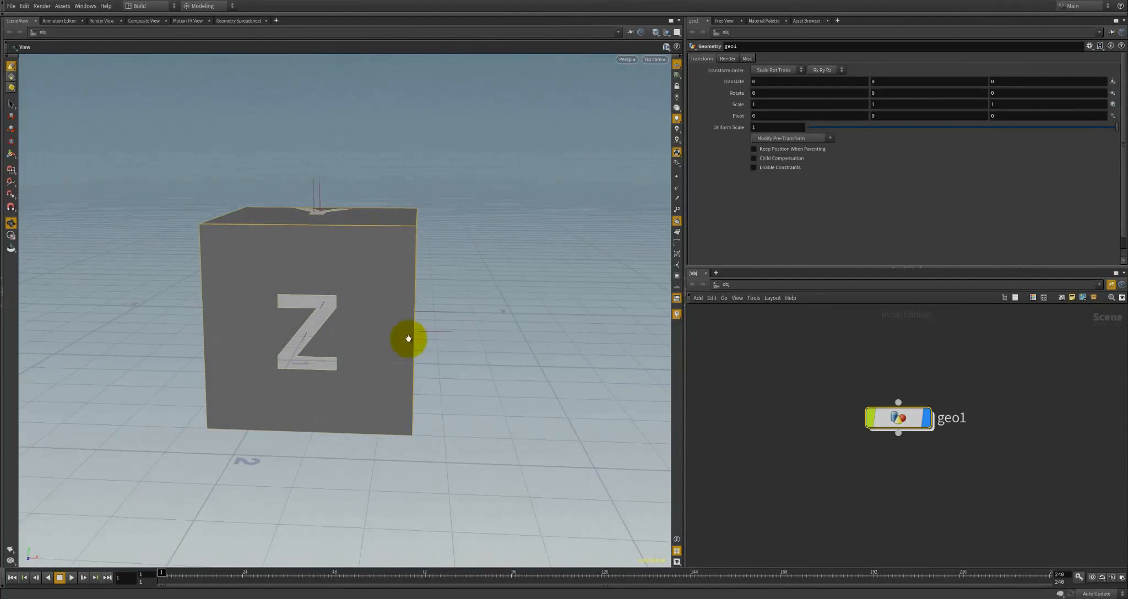
# Display point markers and point numbers together with the primitive normals, and inspect the cube from different angles
pyautogui.click(677, 177)
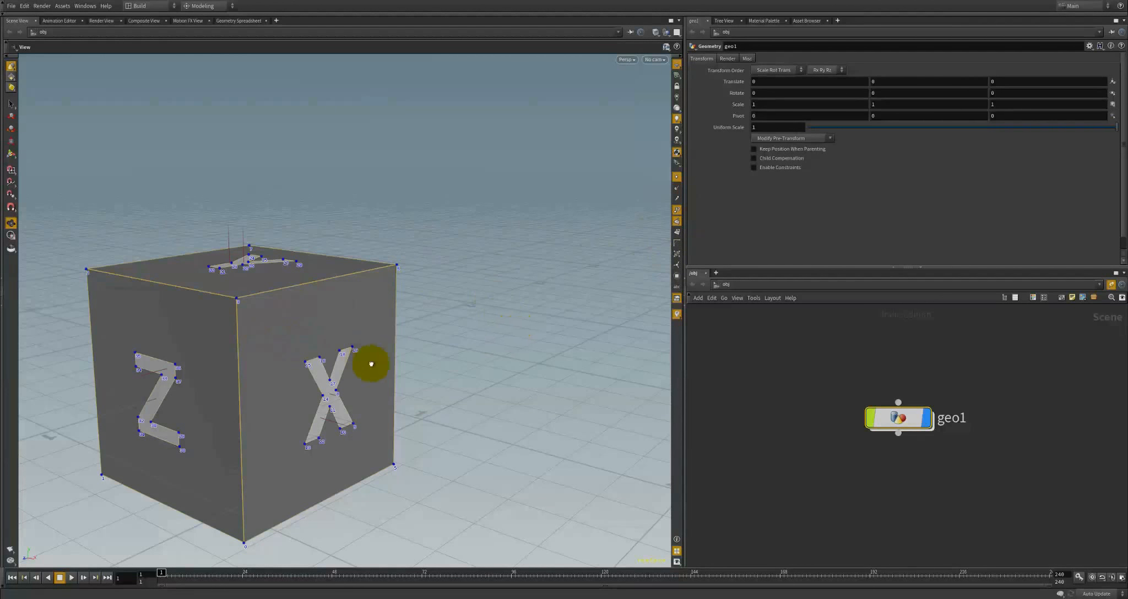
pyautogui.moveTo(370, 366); pyautogui.dragTo(441, 334)
pyautogui.moveTo(425, 387); pyautogui.dragTo(331, 337)
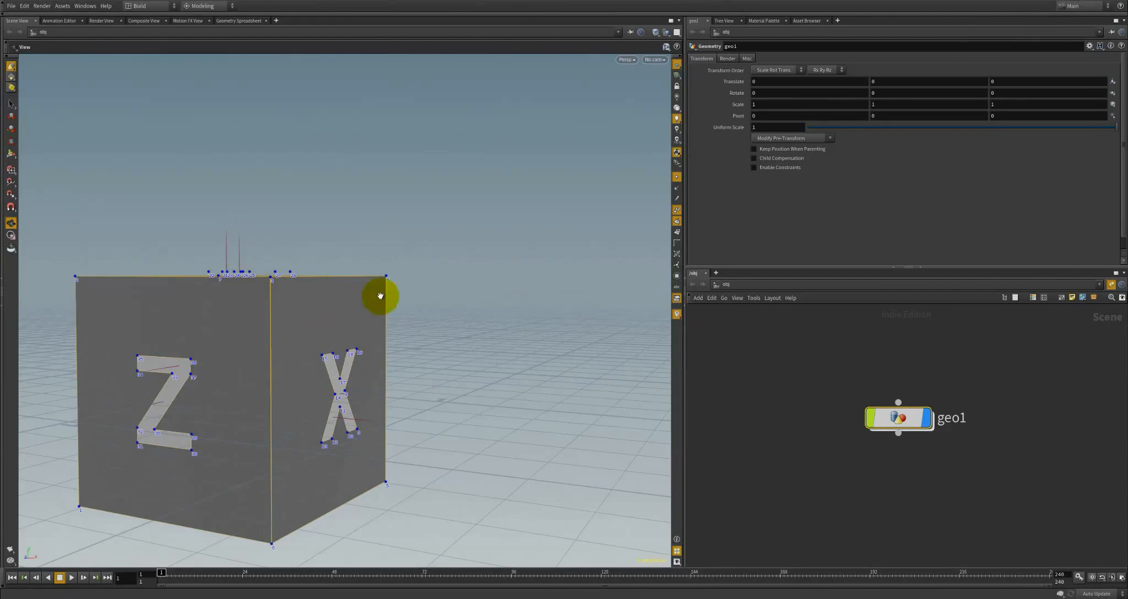
pyautogui.moveTo(311, 314); pyautogui.dragTo(359, 290)
# Open the viewport display options' guide settings, move the dialog clear of the cube, and set Scale Normal to 0.4
pyautogui.press('d')
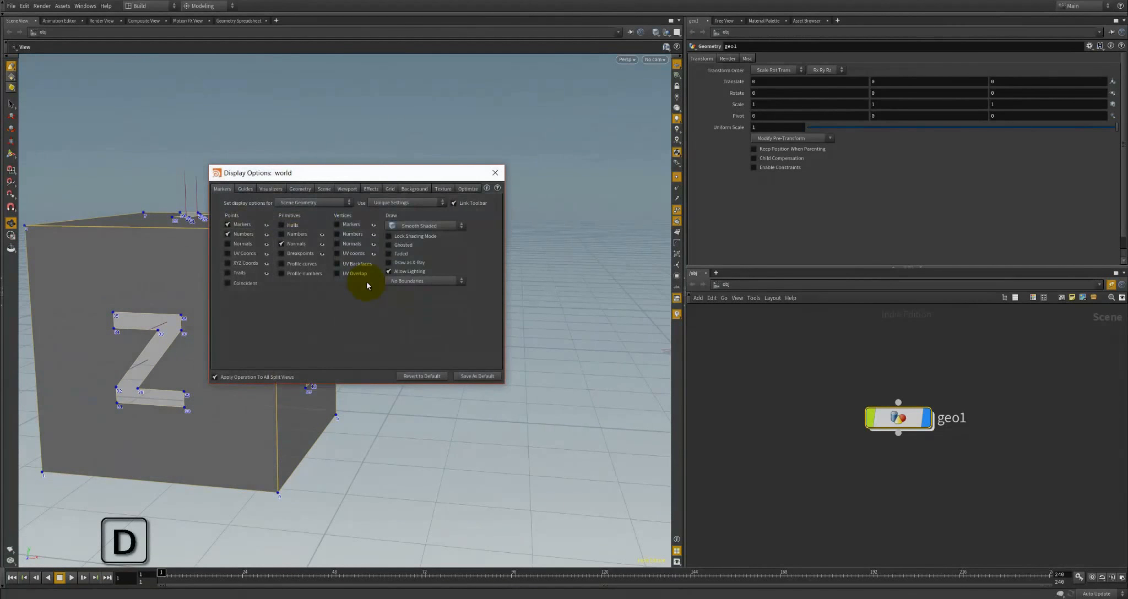
pyautogui.moveTo(325, 179); pyautogui.dragTo(353, 195)
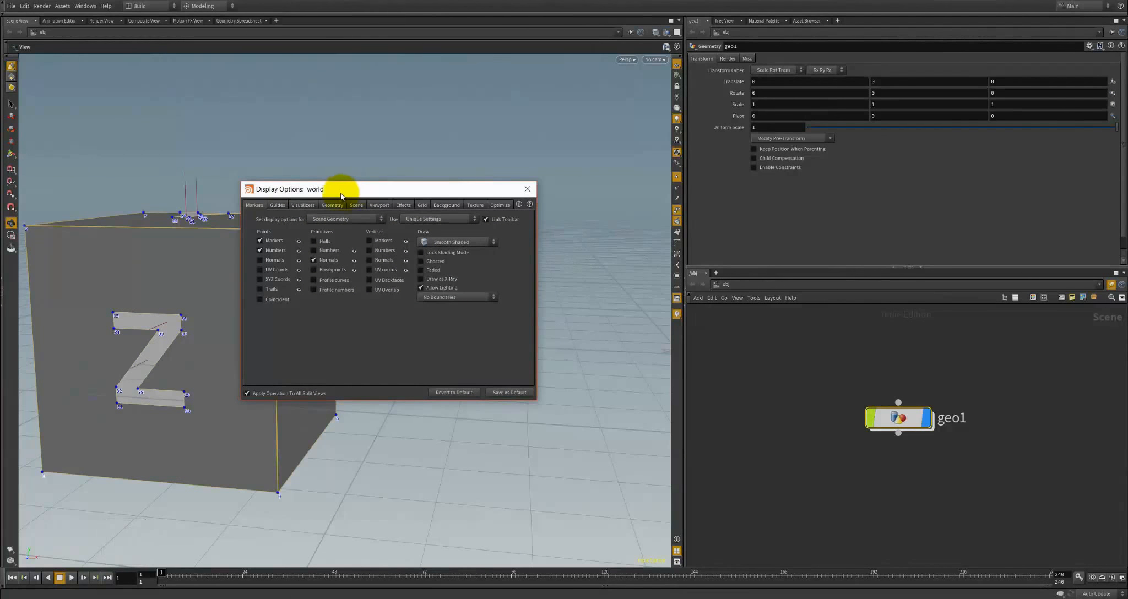
pyautogui.click(304, 206)
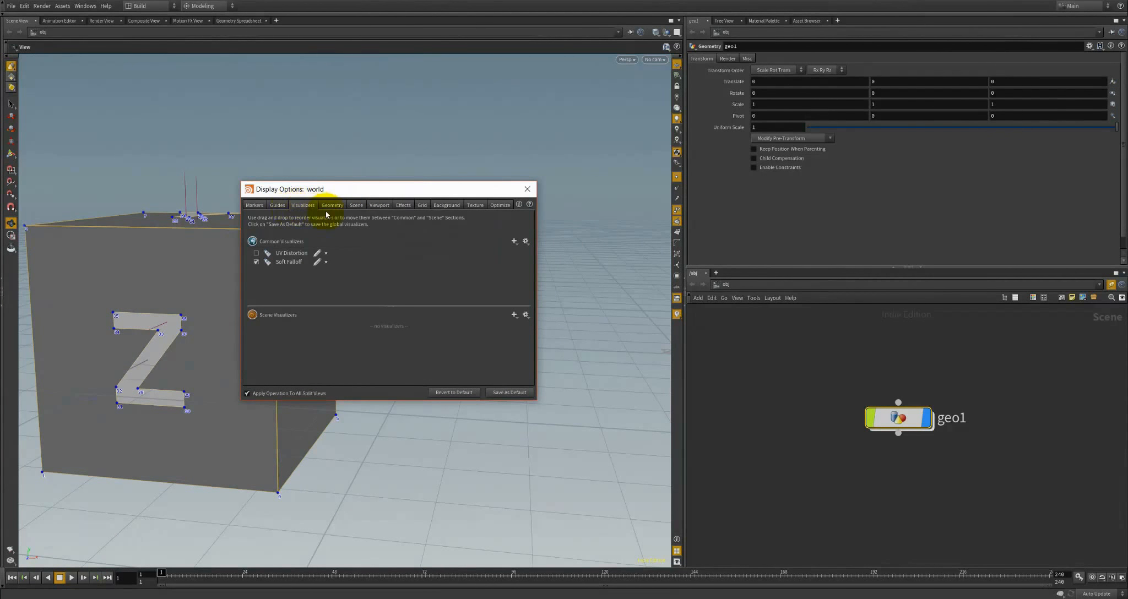
pyautogui.click(280, 206)
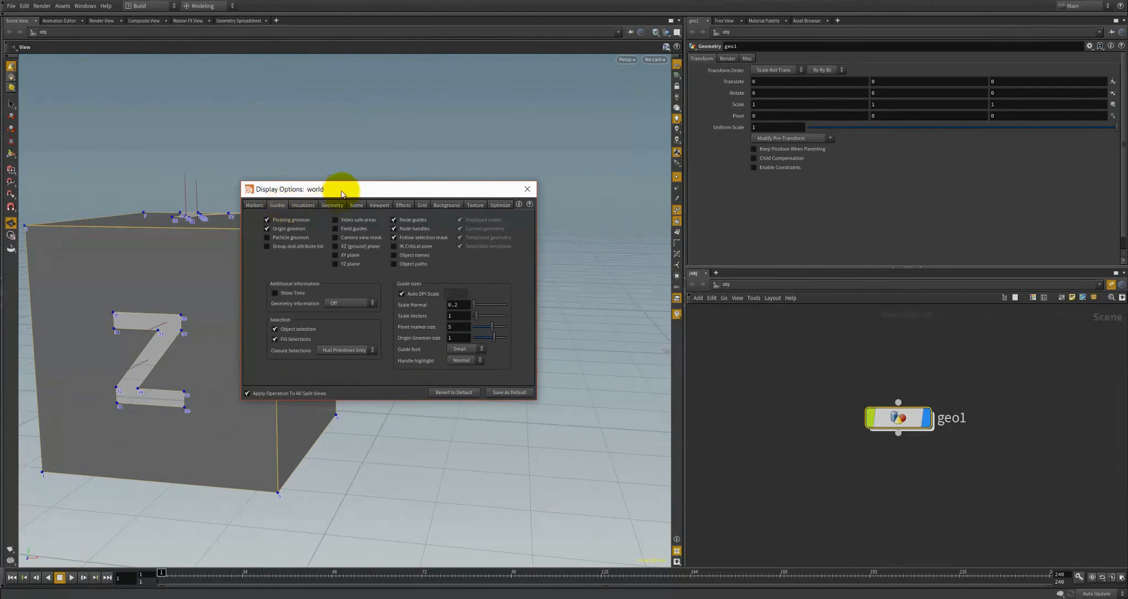
pyautogui.moveTo(350, 190); pyautogui.dragTo(352, 188)
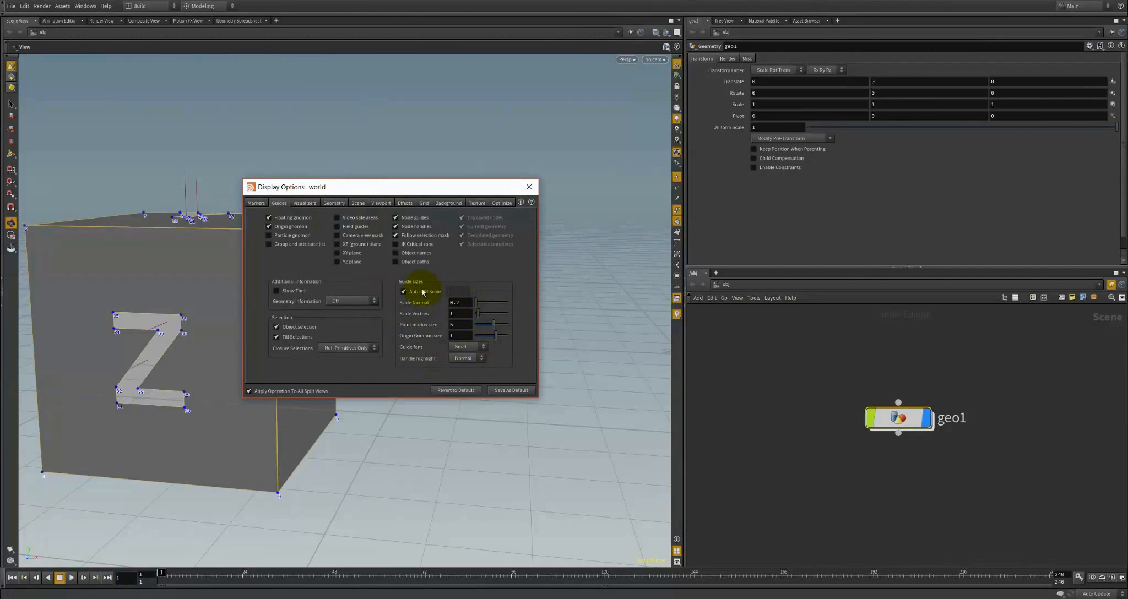
pyautogui.moveTo(428, 187); pyautogui.dragTo(548, 150)
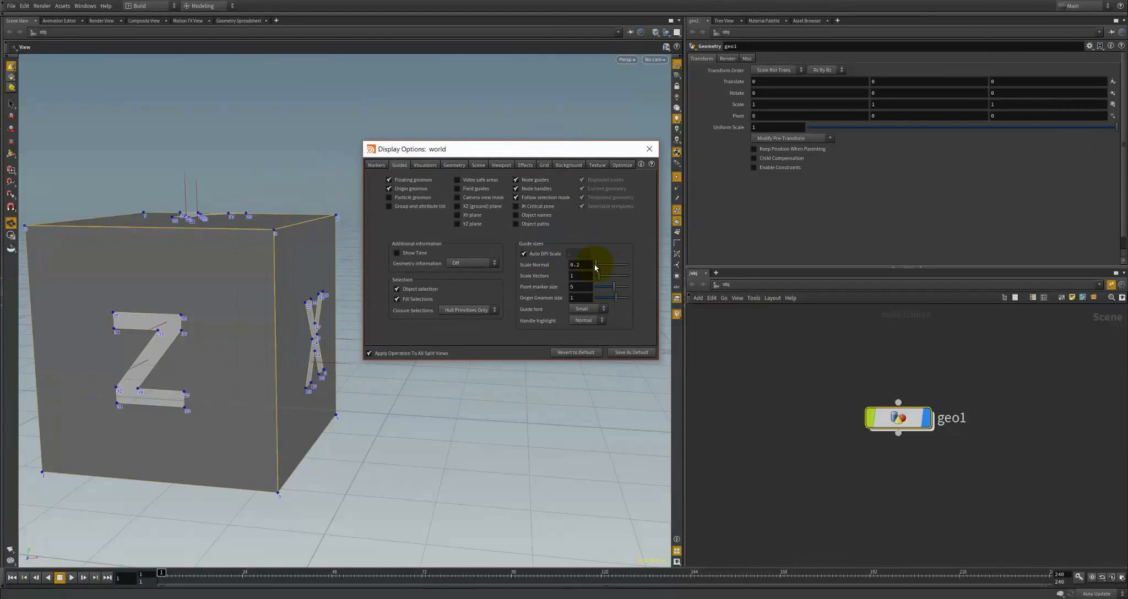
pyautogui.moveTo(597, 264); pyautogui.dragTo(596, 257)
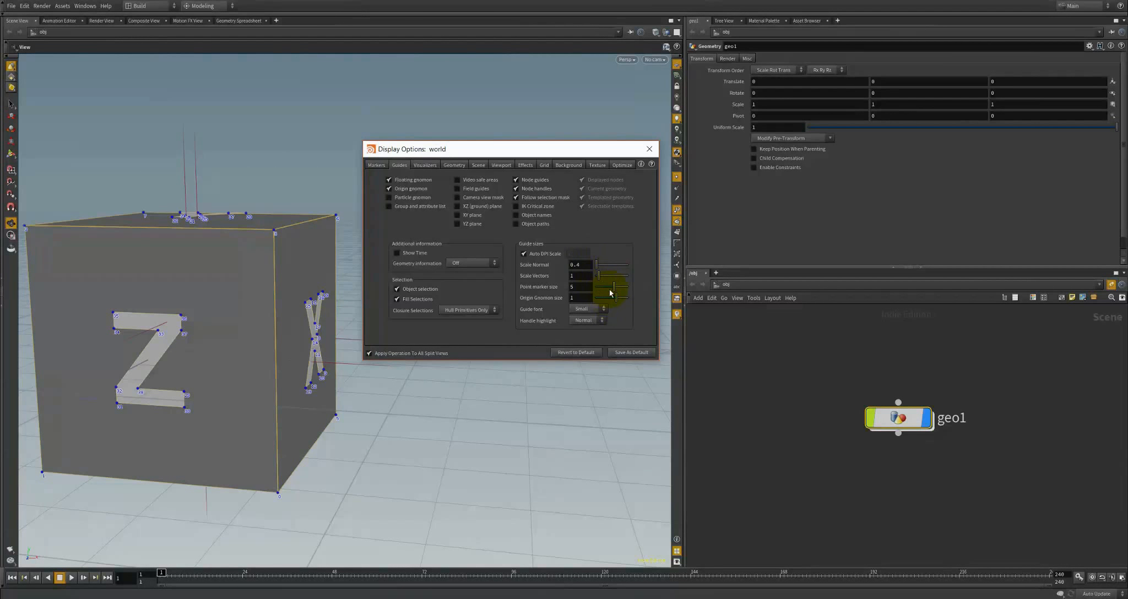
# Try a larger point marker size and the Medium and Large guide fonts, and restore marker size 5 and the Small font
pyautogui.moveTo(621, 292)
pyautogui.mouseDown()
pyautogui.moveTo(606, 286)
pyautogui.moveTo(631, 290)
pyautogui.mouseUp()
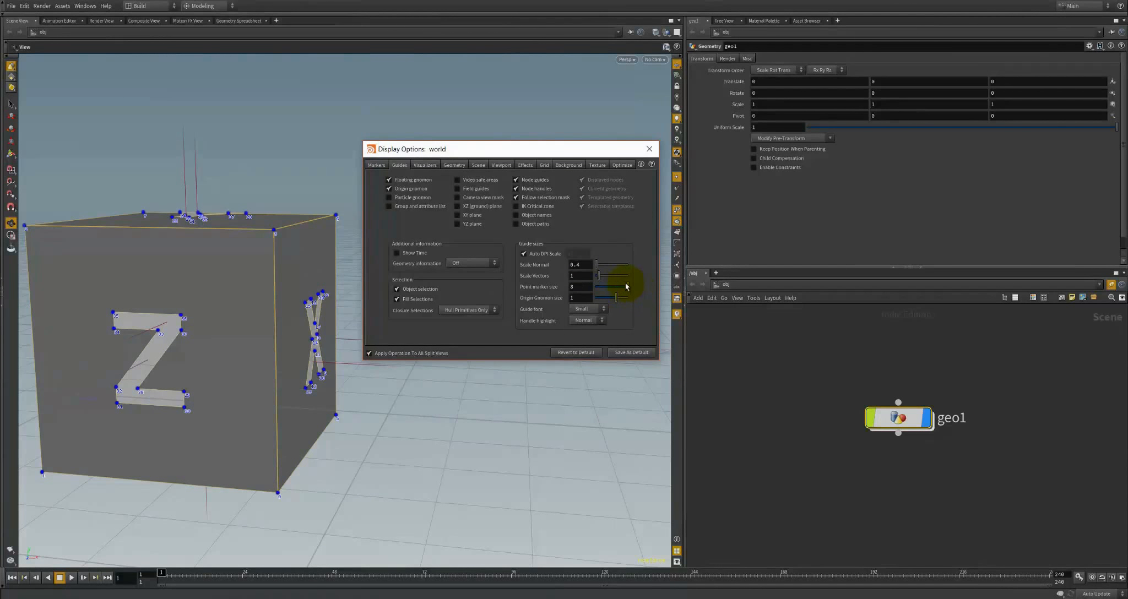
pyautogui.press('Return')
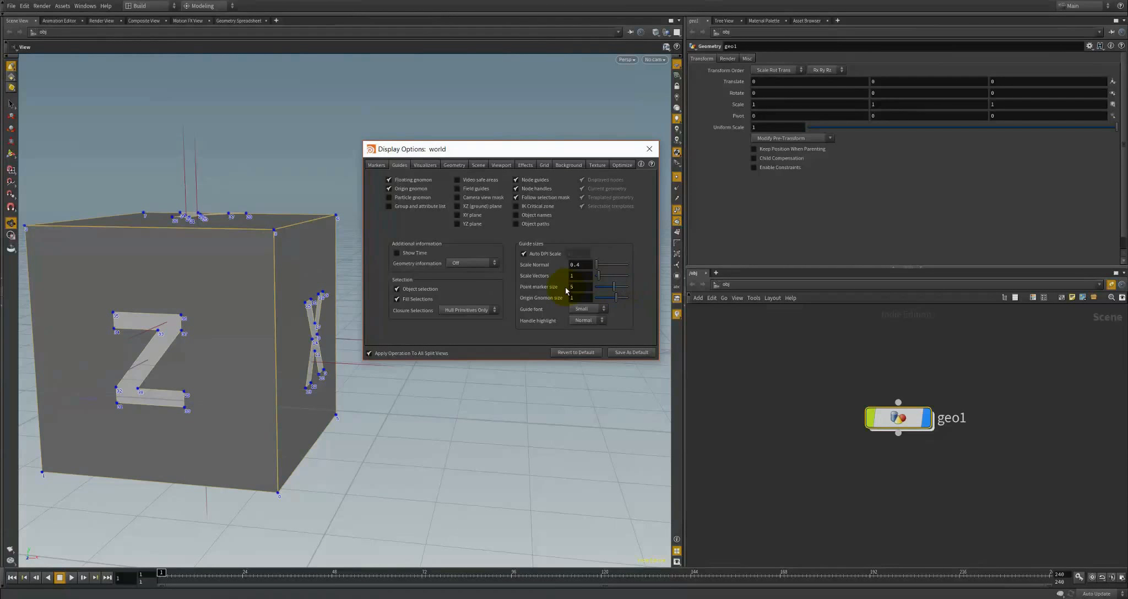
pyautogui.click(585, 312)
pyautogui.click(585, 339)
pyautogui.click(583, 310)
pyautogui.click(584, 345)
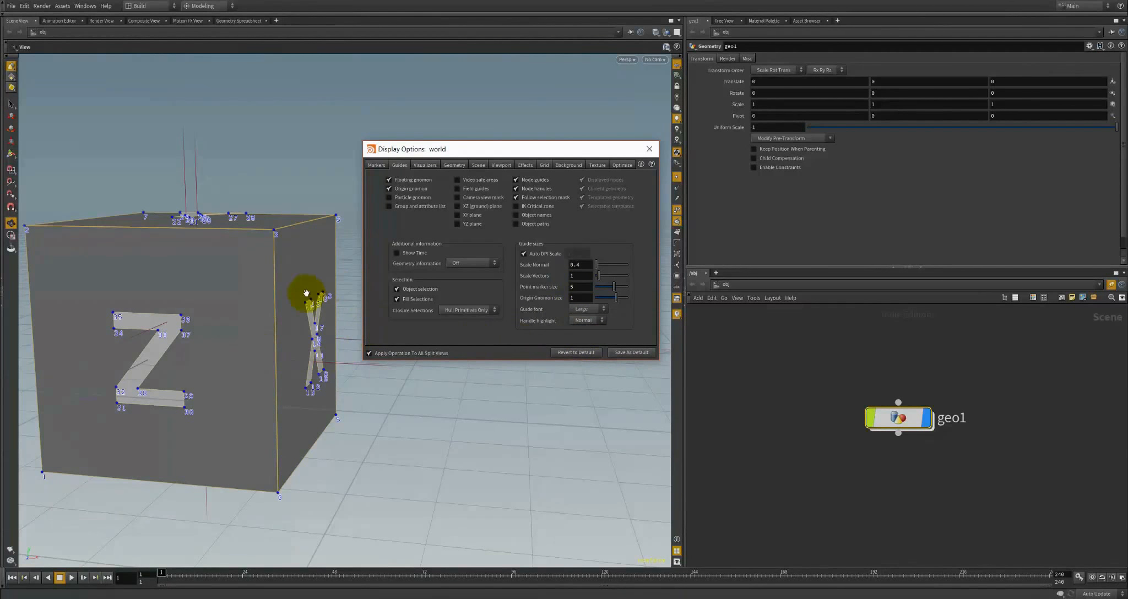
pyautogui.click(585, 309)
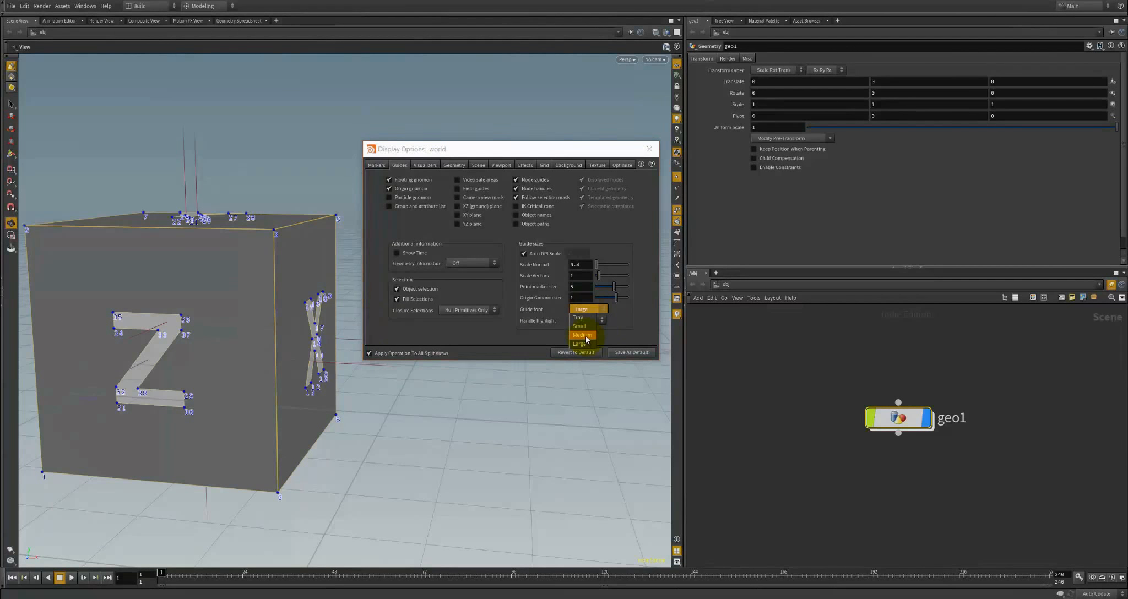
pyautogui.click(586, 340)
pyautogui.click(585, 309)
pyautogui.click(586, 327)
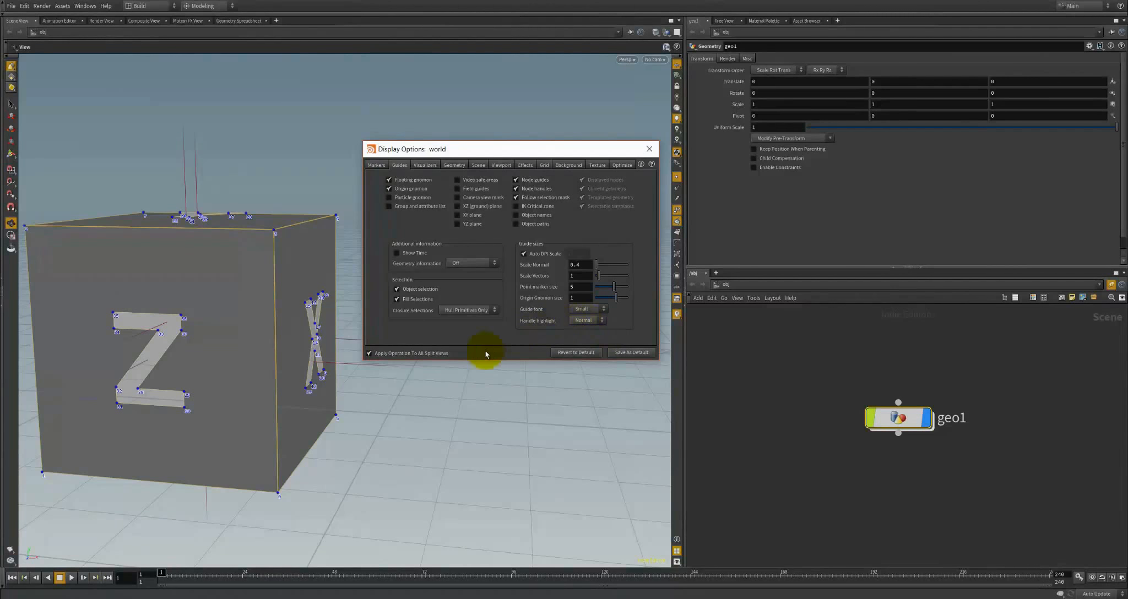
# Save the current display options as the default and close the display options dialog
pyautogui.click(633, 352)
pyautogui.click(704, 389)
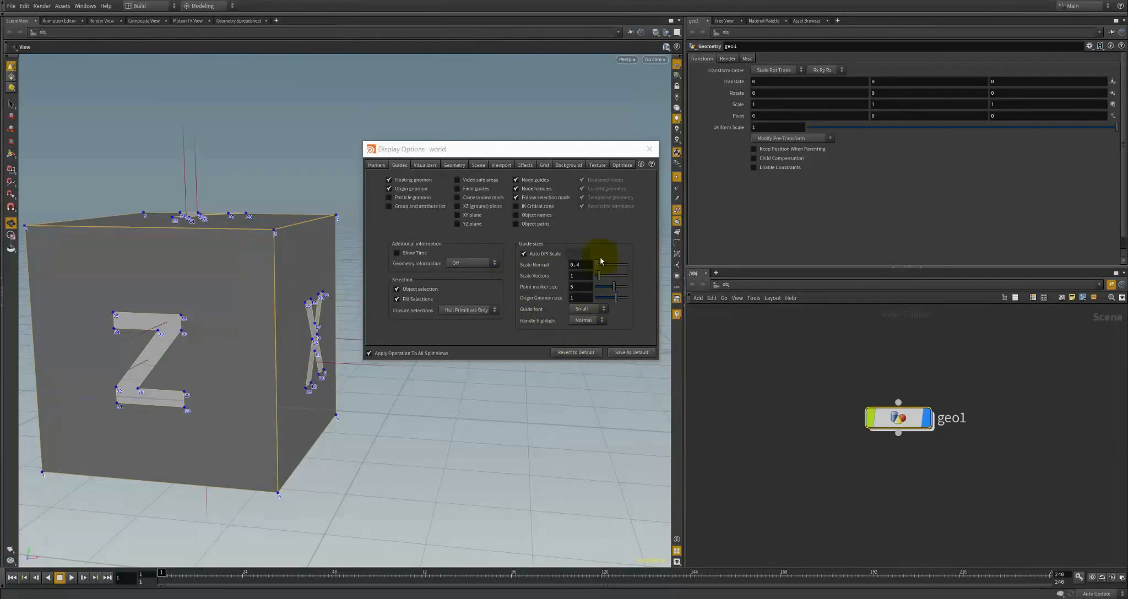
pyautogui.click(649, 149)
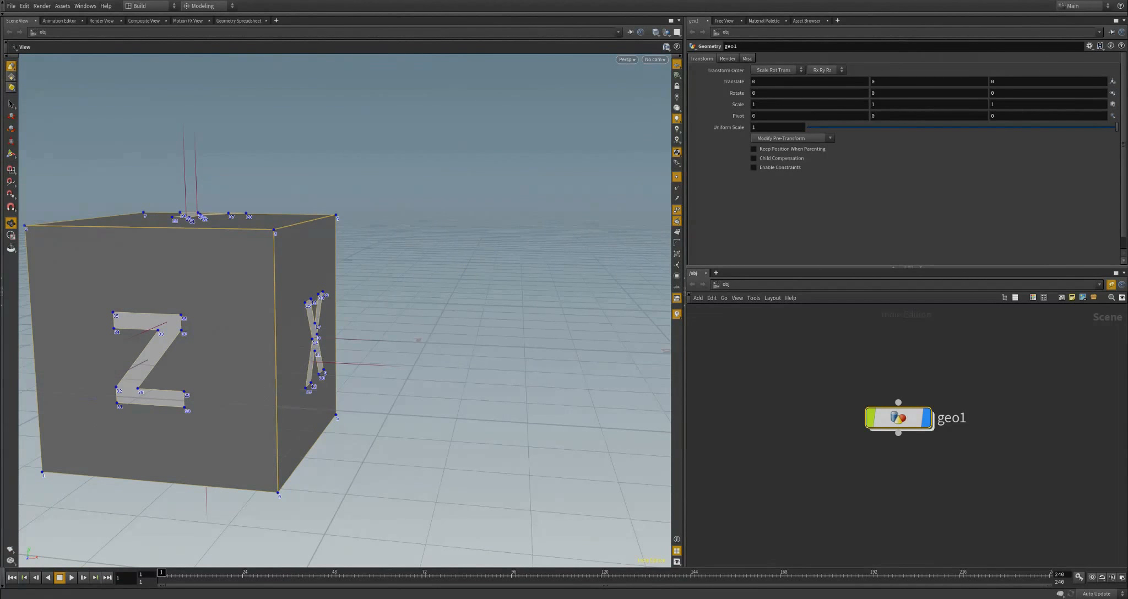
# Turn off the point markers, point numbers and primitive normals in the viewport, and look over the plain cube
pyautogui.moveTo(433, 307); pyautogui.dragTo(516, 319, button='middle')
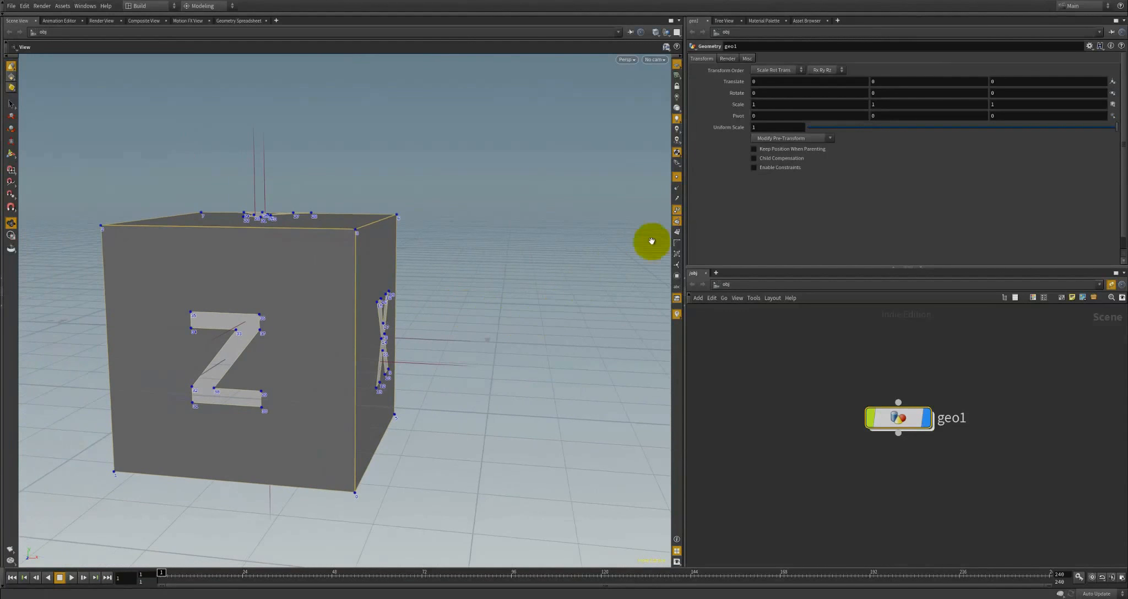
pyautogui.click(676, 175)
pyautogui.moveTo(584, 268); pyautogui.dragTo(441, 317)
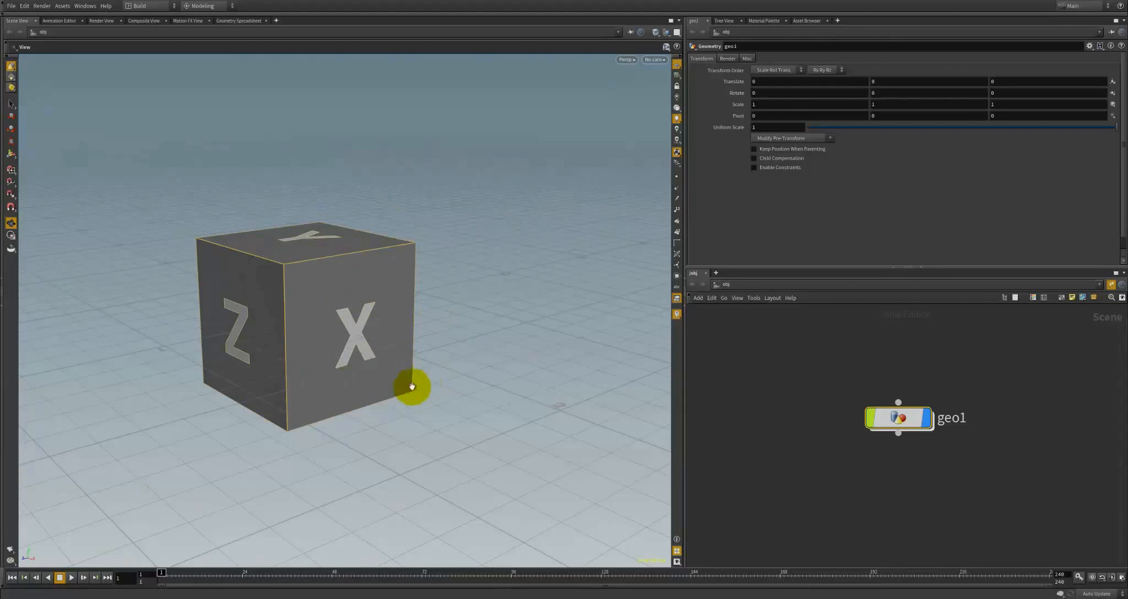
# Select the cube in the viewport and display its transform handle
pyautogui.moveTo(356, 427); pyautogui.dragTo(325, 413, button='middle')
pyautogui.moveTo(411, 416); pyautogui.dragTo(328, 406, button='right')
pyautogui.moveTo(299, 399); pyautogui.dragTo(345, 398, button='middle')
pyautogui.moveTo(345, 398); pyautogui.dragTo(427, 354)
pyautogui.hotkey('ctrl', 'z')
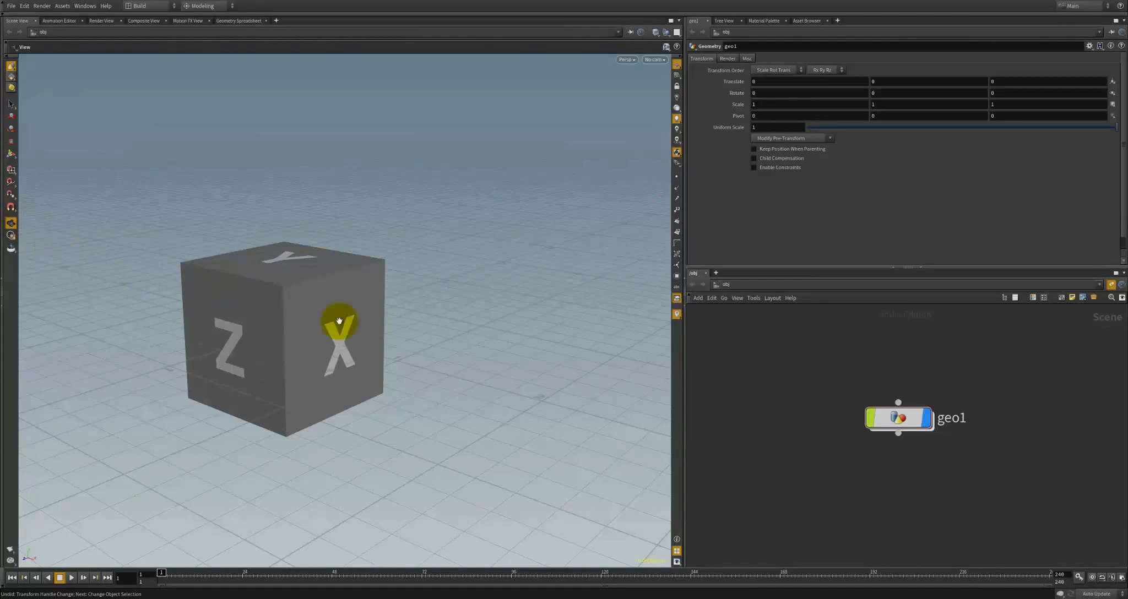
pyautogui.moveTo(302, 305); pyautogui.dragTo(406, 314)
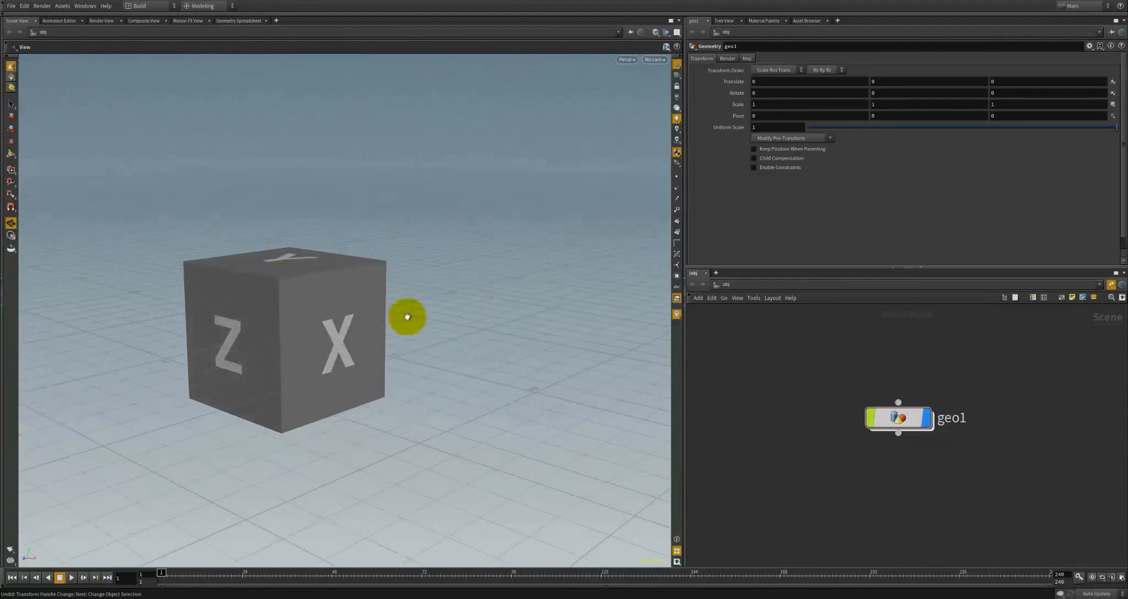
pyautogui.press('Return')
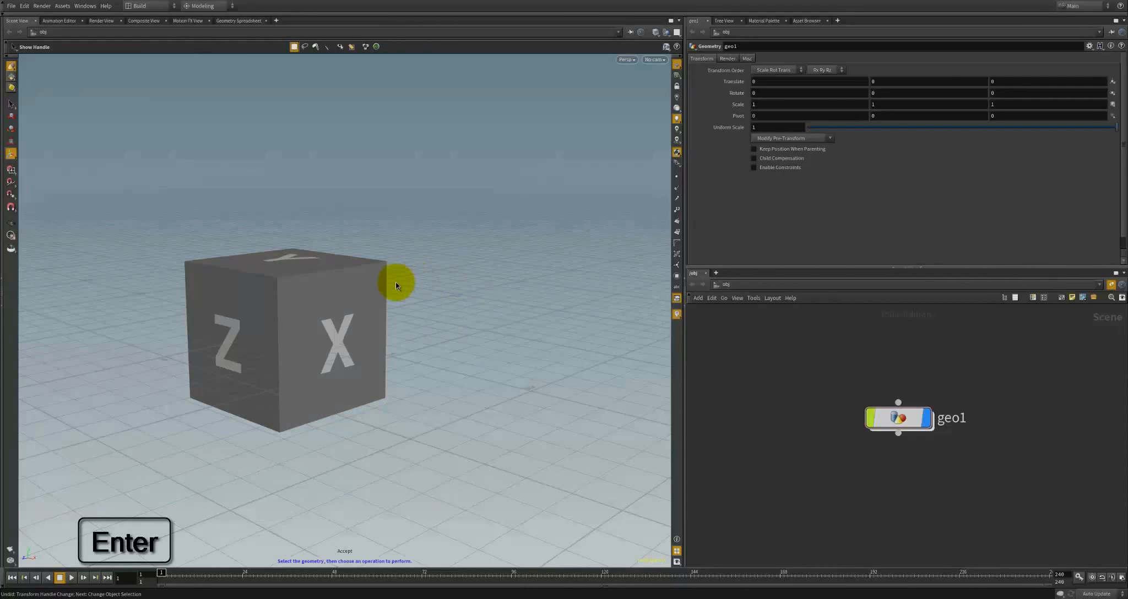
pyautogui.click(312, 307)
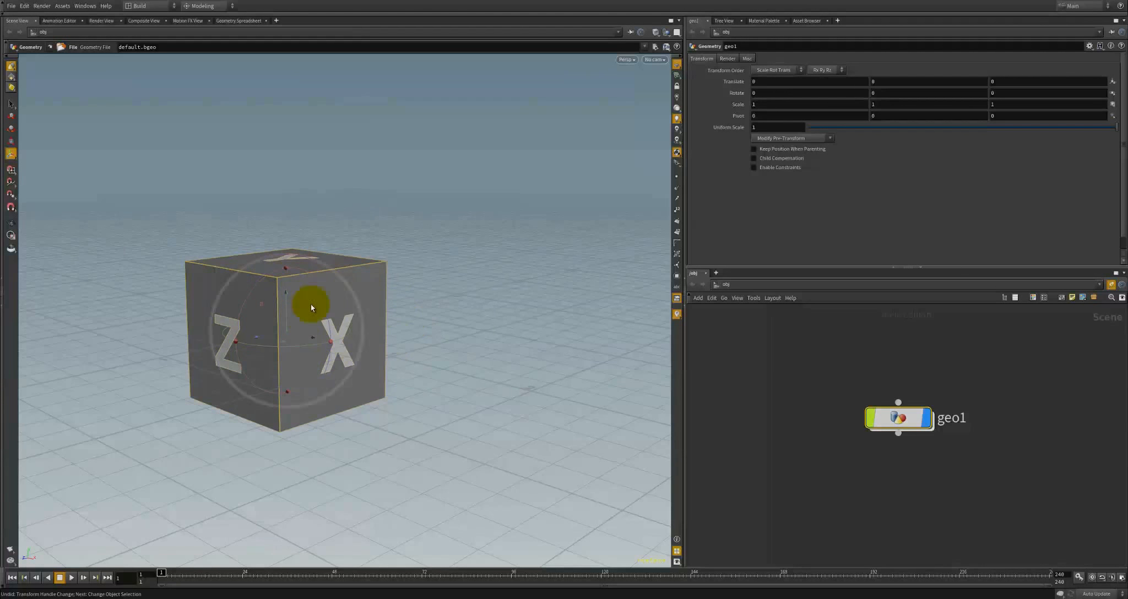
# Shift the cube slightly along X and Y with its handle and rotate it about 7.26 degrees around Z
pyautogui.moveTo(288, 295)
pyautogui.mouseDown()
pyautogui.moveTo(292, 221)
pyautogui.moveTo(270, 282)
pyautogui.moveTo(320, 307)
pyautogui.moveTo(320, 345)
pyautogui.moveTo(303, 297)
pyautogui.moveTo(267, 284)
pyautogui.moveTo(252, 295)
pyautogui.moveTo(270, 267)
pyautogui.moveTo(255, 285)
pyautogui.moveTo(288, 298)
pyautogui.mouseUp()
pyautogui.hotkey('ctrl', 'z')
pyautogui.hotkey('ctrl', 'z')
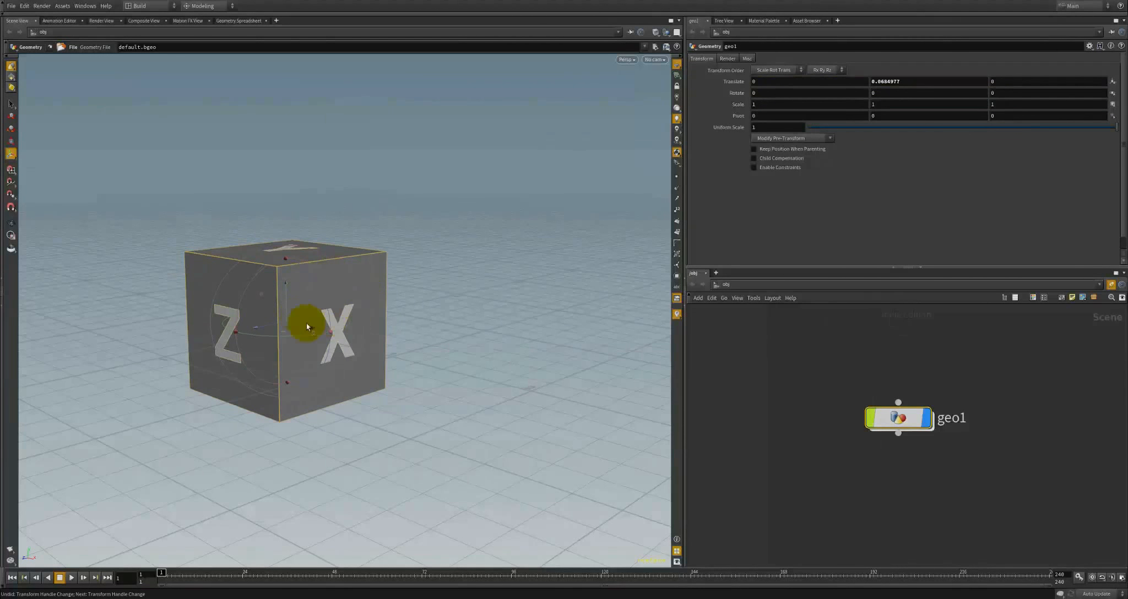
pyautogui.moveTo(316, 281); pyautogui.dragTo(524, 209)
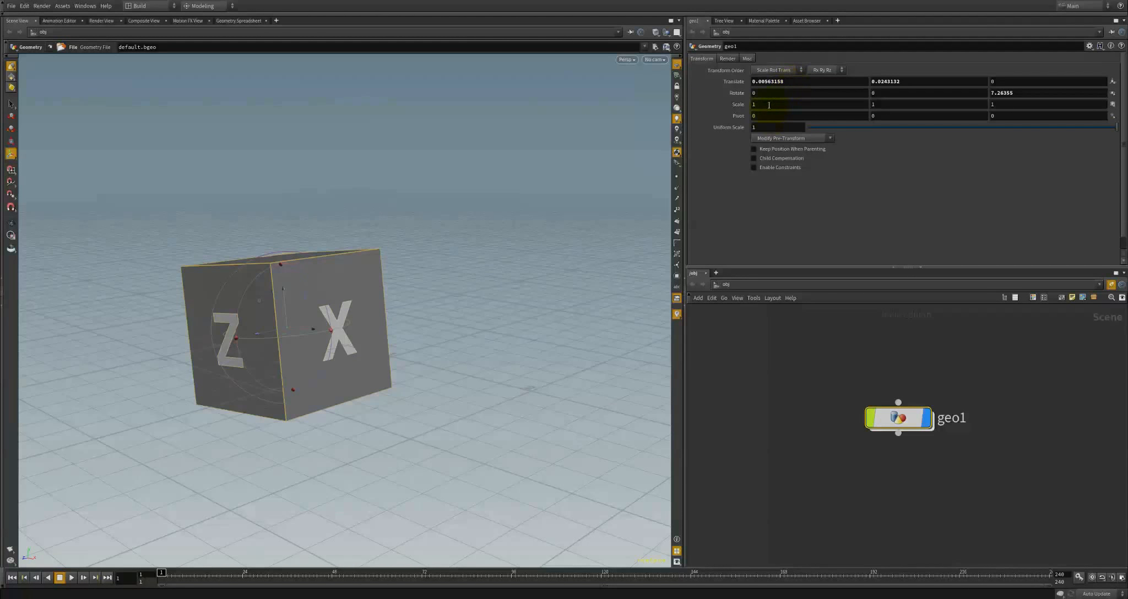
# Set the cube's X and Y Translate values to 0.5
pyautogui.moveTo(803, 81); pyautogui.dragTo(721, 81)
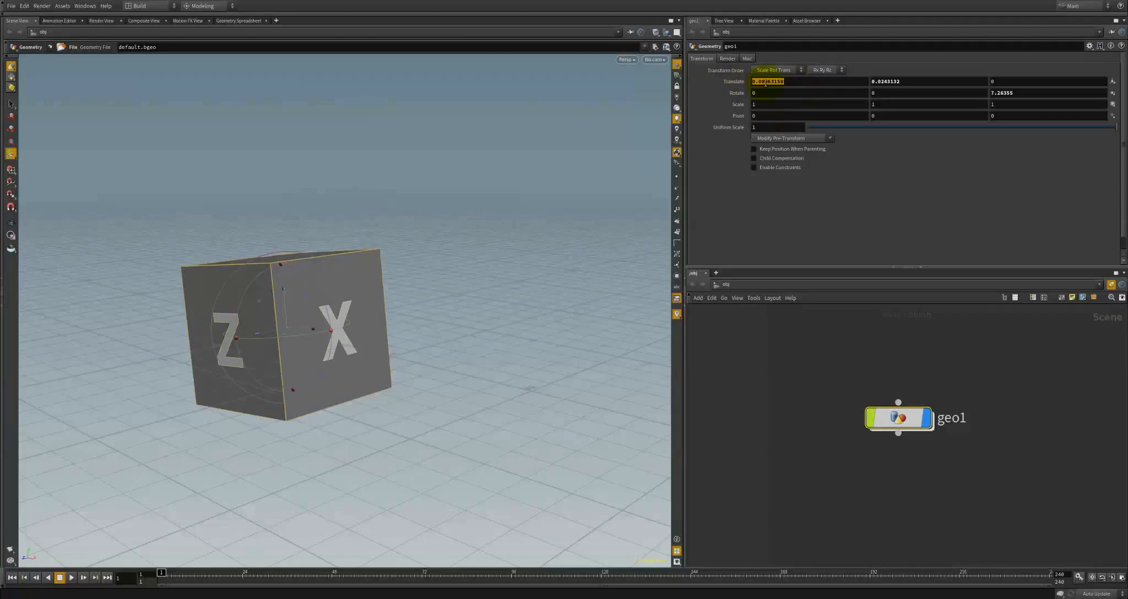
pyautogui.write('.5')
pyautogui.press('Return')
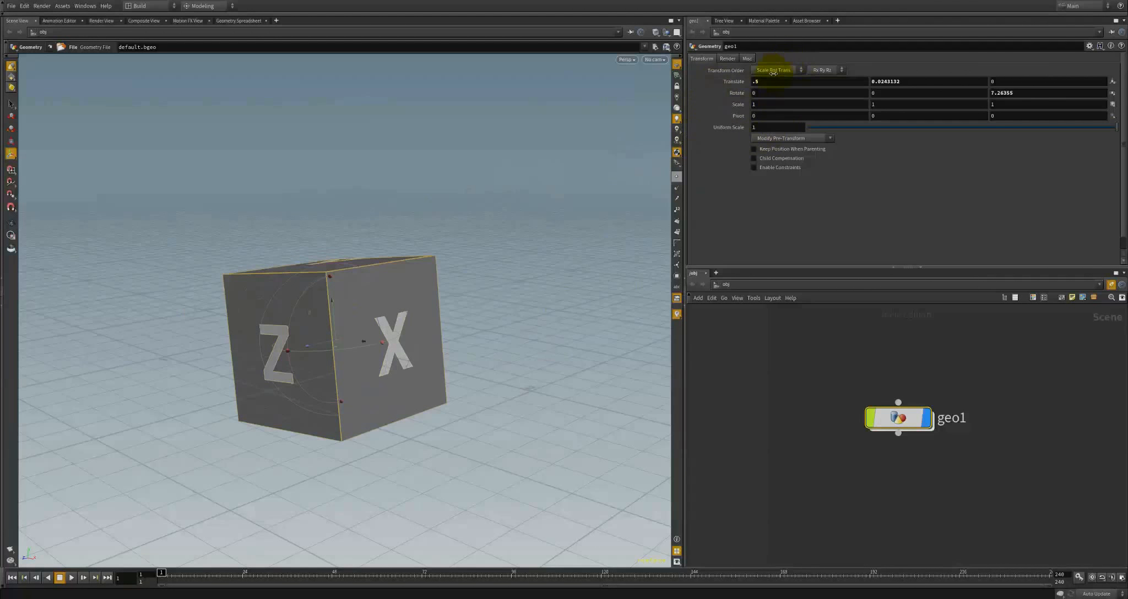
pyautogui.moveTo(907, 81); pyautogui.dragTo(846, 74)
pyautogui.write('.5')
pyautogui.press('Return')
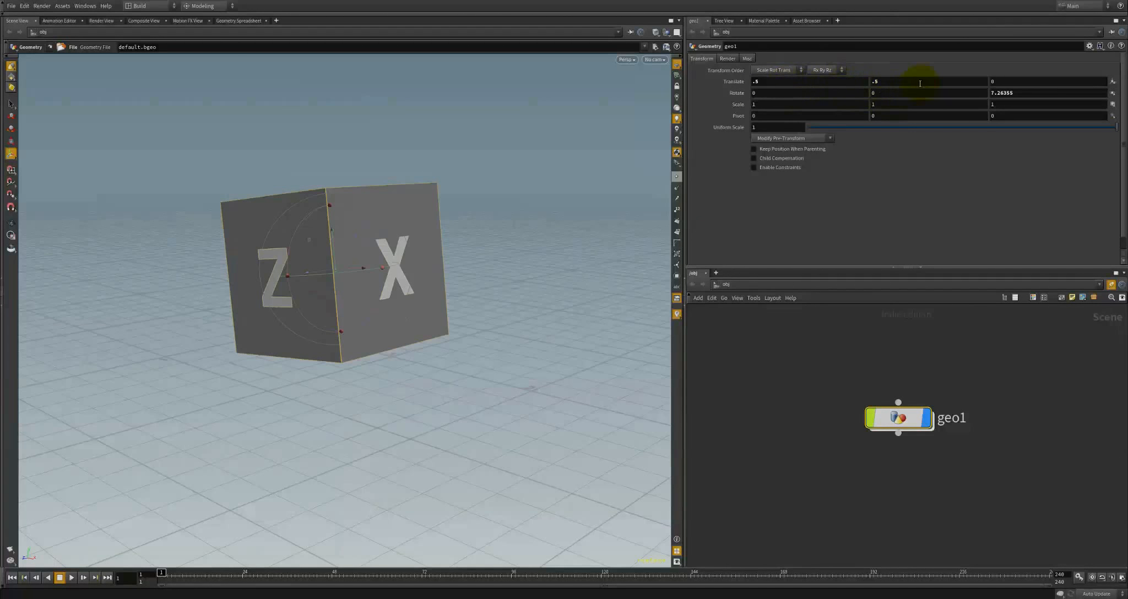
# Try the value ladder on the cube's Translate and Uniform Scale, and bring Translate X and Y back to 0.5
pyautogui.middleClick(782, 81)
pyautogui.moveTo(782, 81)
pyautogui.mouseDown(button='middle')
pyautogui.moveTo(781, 31)
pyautogui.moveTo(785, 125)
pyautogui.moveTo(780, 64)
pyautogui.moveTo(783, 82)
pyautogui.mouseUp(button='middle')
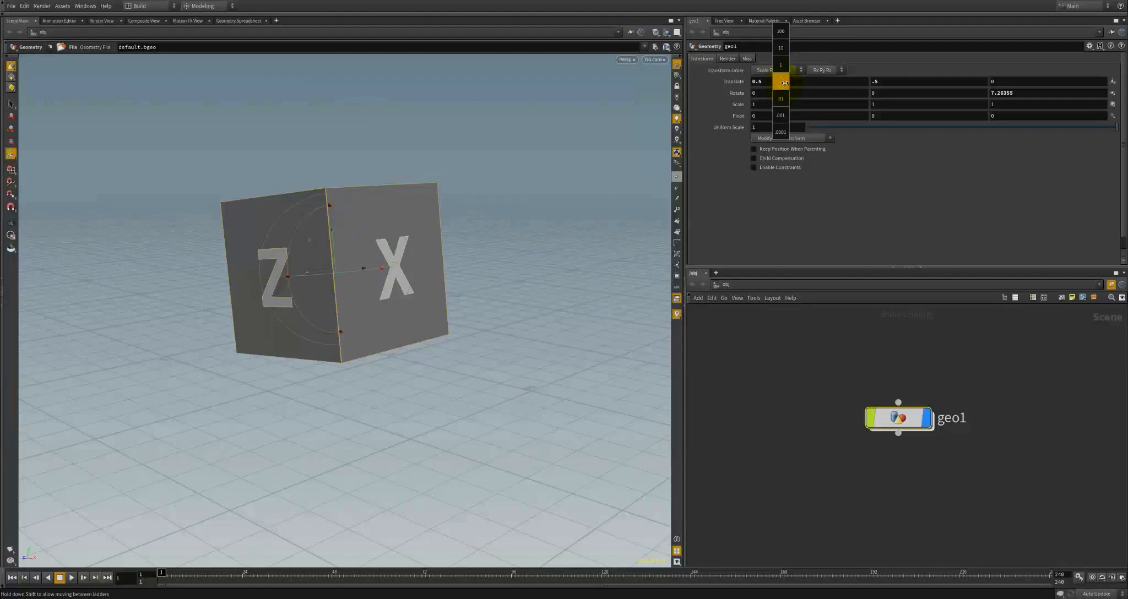
pyautogui.moveTo(789, 82)
pyautogui.mouseDown(button='middle')
pyautogui.moveTo(863, 81)
pyautogui.moveTo(735, 82)
pyautogui.moveTo(799, 82)
pyautogui.moveTo(780, 74)
pyautogui.moveTo(794, 48)
pyautogui.moveTo(783, 59)
pyautogui.moveTo(802, 65)
pyautogui.moveTo(778, 66)
pyautogui.moveTo(781, 113)
pyautogui.moveTo(980, 102)
pyautogui.moveTo(716, 115)
pyautogui.moveTo(780, 111)
pyautogui.moveTo(781, 95)
pyautogui.moveTo(869, 74)
pyautogui.moveTo(736, 102)
pyautogui.moveTo(781, 96)
pyautogui.moveTo(750, 89)
pyautogui.moveTo(781, 80)
pyautogui.moveTo(805, 89)
pyautogui.moveTo(780, 82)
pyautogui.mouseUp(button='middle')
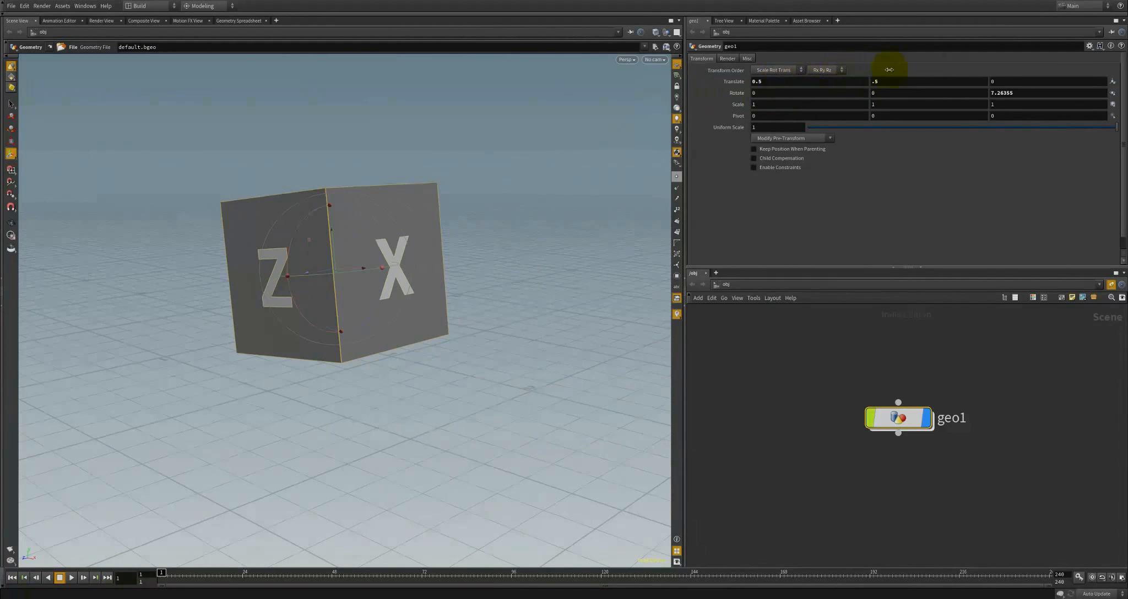
pyautogui.moveTo(900, 79)
pyautogui.mouseDown(button='middle')
pyautogui.moveTo(907, 65)
pyautogui.moveTo(937, 64)
pyautogui.moveTo(891, 63)
pyautogui.mouseUp(button='middle')
pyautogui.moveTo(780, 127)
pyautogui.mouseDown(button='middle')
pyautogui.moveTo(800, 129)
pyautogui.moveTo(785, 127)
pyautogui.mouseUp(button='middle')
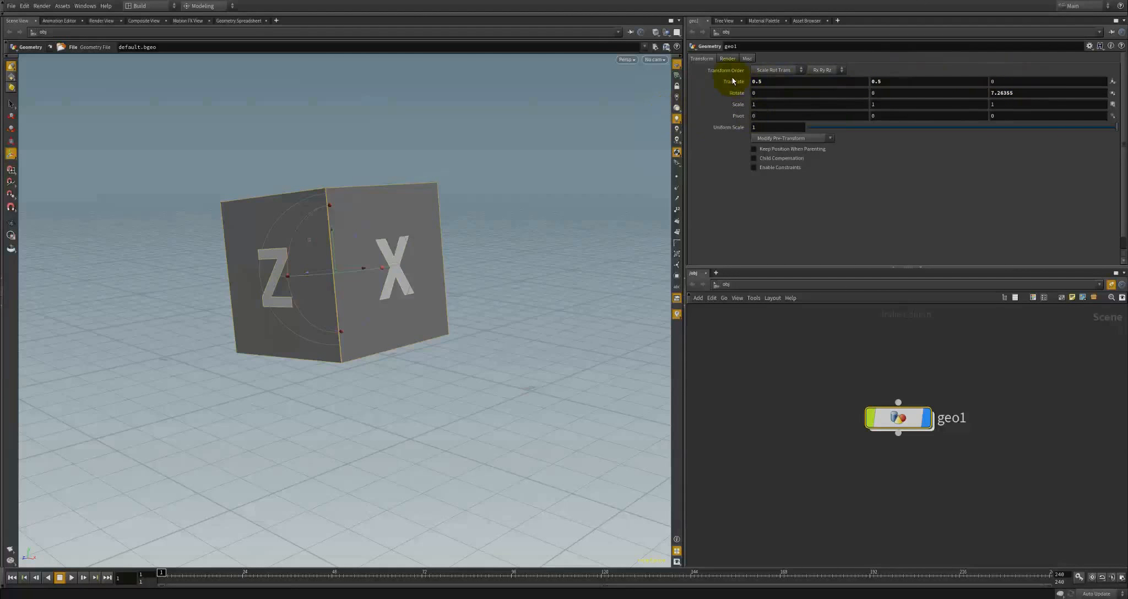
pyautogui.moveTo(735, 82)
pyautogui.mouseDown(button='middle')
pyautogui.moveTo(665, 90)
pyautogui.moveTo(716, 97)
pyautogui.moveTo(735, 77)
pyautogui.moveTo(733, 87)
pyautogui.mouseUp(button='middle')
# Scale the cube uniformly to about 0.86 with the Scale handle, and stretch it to about 0.66, 0.86 and 1.16 in X, Y and Z
pyautogui.press('alt')
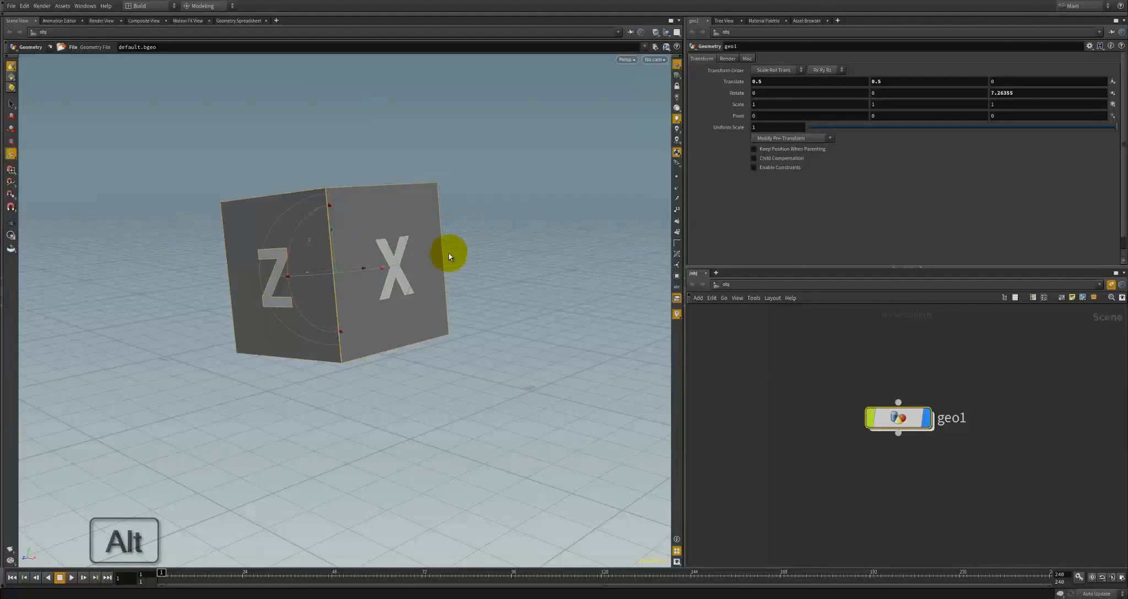
pyautogui.keyDown('alt'); pyautogui.moveTo(497, 267); pyautogui.dragTo(466, 330); pyautogui.keyUp('alt')
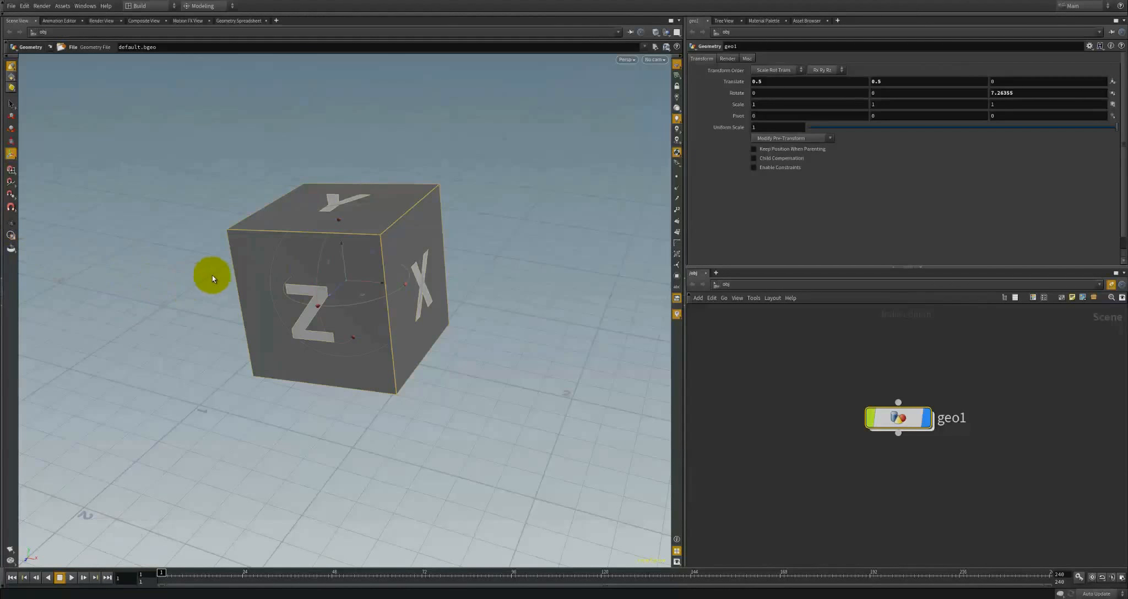
pyautogui.keyDown('alt'); pyautogui.moveTo(221, 297); pyautogui.dragTo(299, 386); pyautogui.keyUp('alt')
pyautogui.moveTo(383, 346); pyautogui.dragTo(361, 357)
pyautogui.press('Return')
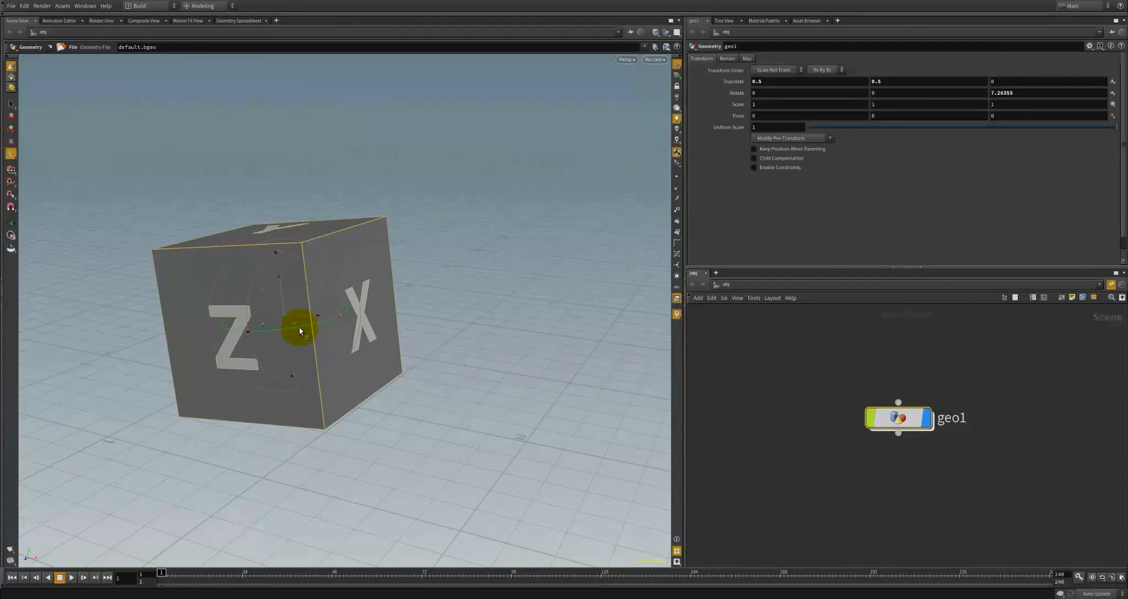
pyautogui.press('e')
pyautogui.press('e')
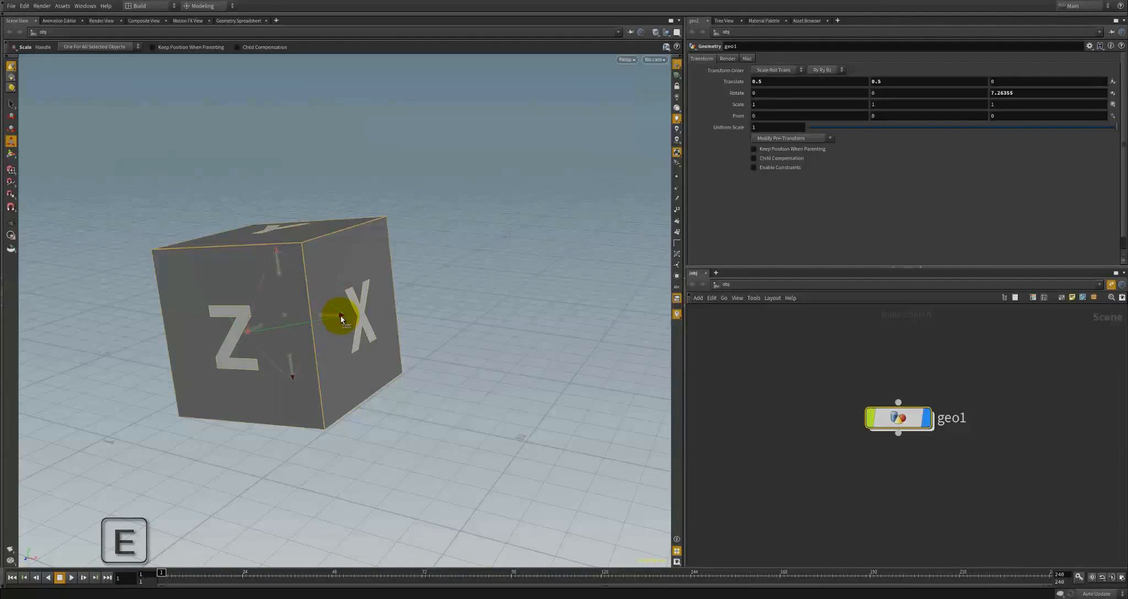
pyautogui.moveTo(340, 316); pyautogui.dragTo(320, 293)
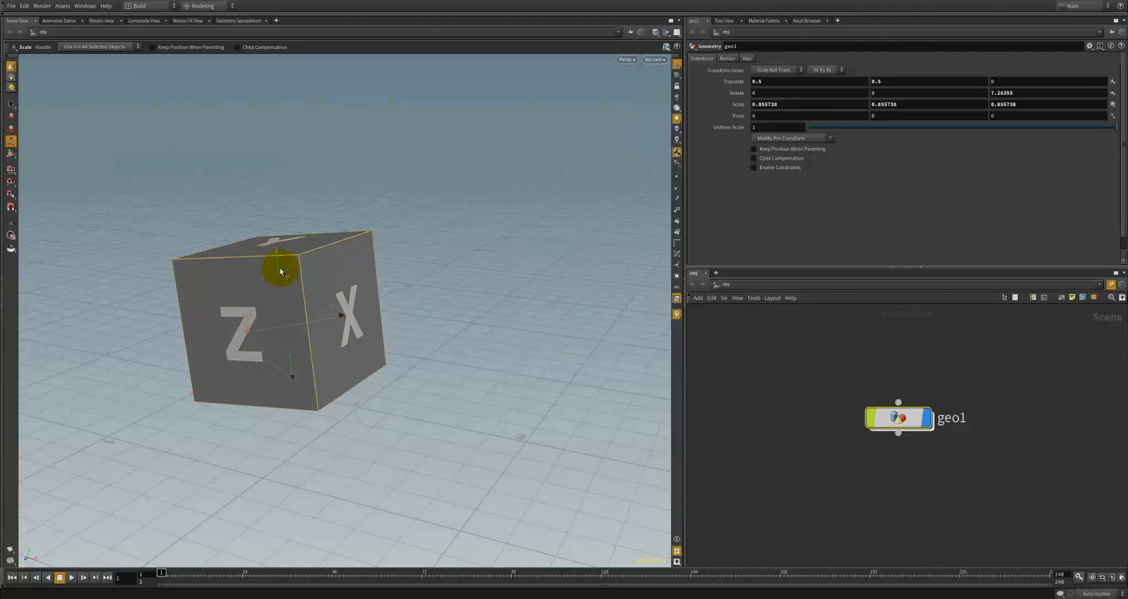
pyautogui.moveTo(278, 270); pyautogui.dragTo(320, 326)
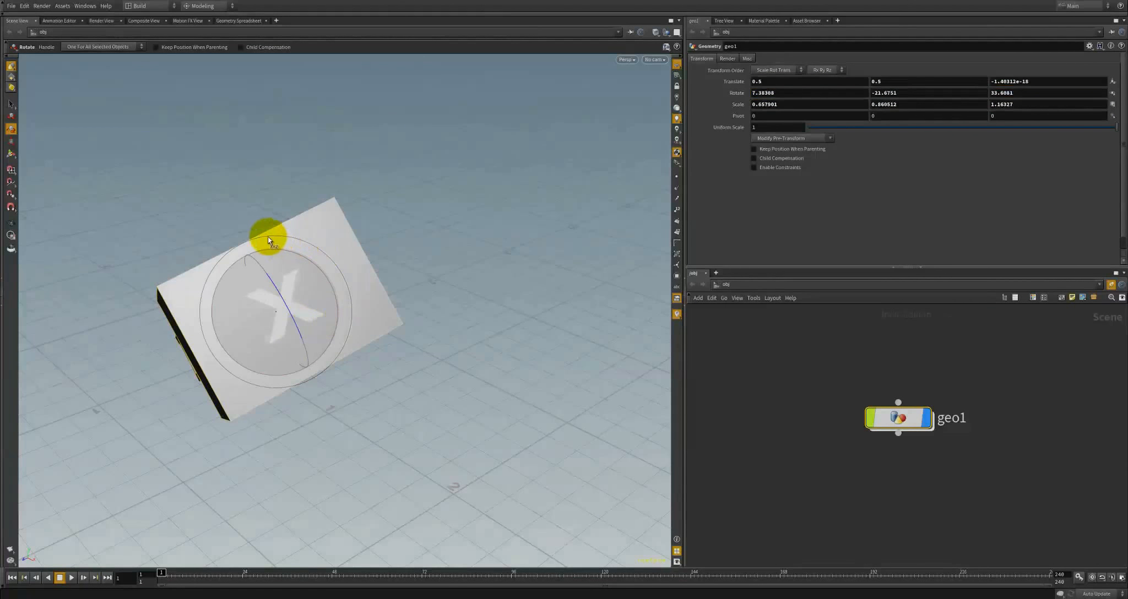
# Rotate the cube freely to about -229, -8 and -164 degrees, and raise its Translate Y to about 1.03 with the Move tool active
pyautogui.moveTo(268, 241); pyautogui.dragTo(433, 352)
pyautogui.press('t')
pyautogui.keyDown('alt'); pyautogui.moveTo(532, 363); pyautogui.dragTo(359, 314); pyautogui.keyUp('alt')
pyautogui.keyDown('alt'); pyautogui.moveTo(392, 318); pyautogui.dragTo(421, 276); pyautogui.keyUp('alt')
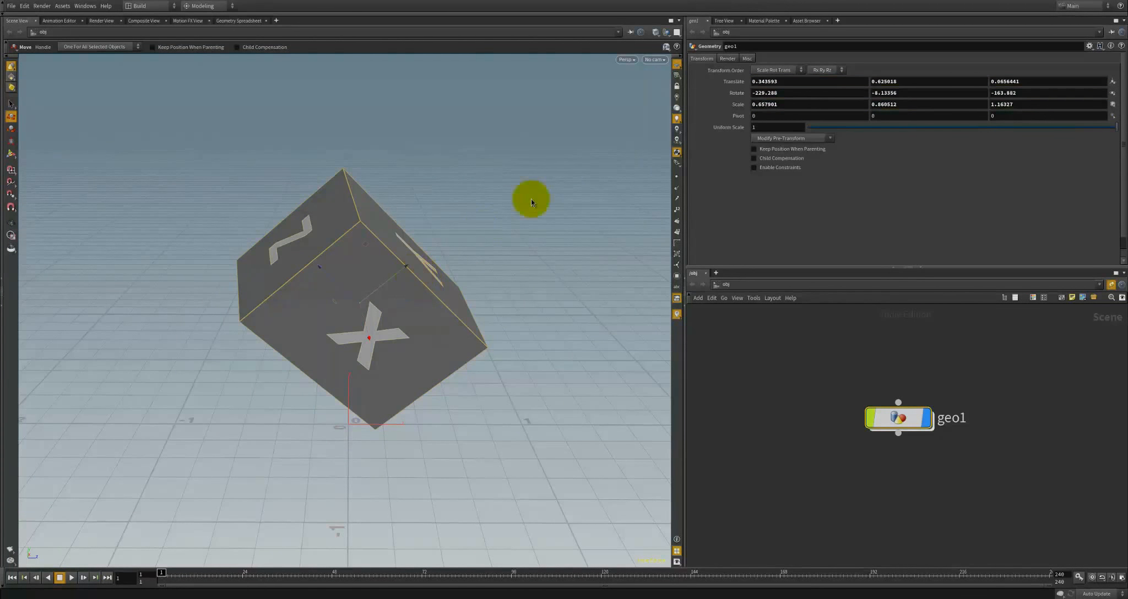
pyautogui.moveTo(892, 81)
pyautogui.mouseDown(button='middle')
pyautogui.moveTo(925, 95)
pyautogui.moveTo(903, 88)
pyautogui.mouseUp(button='middle')
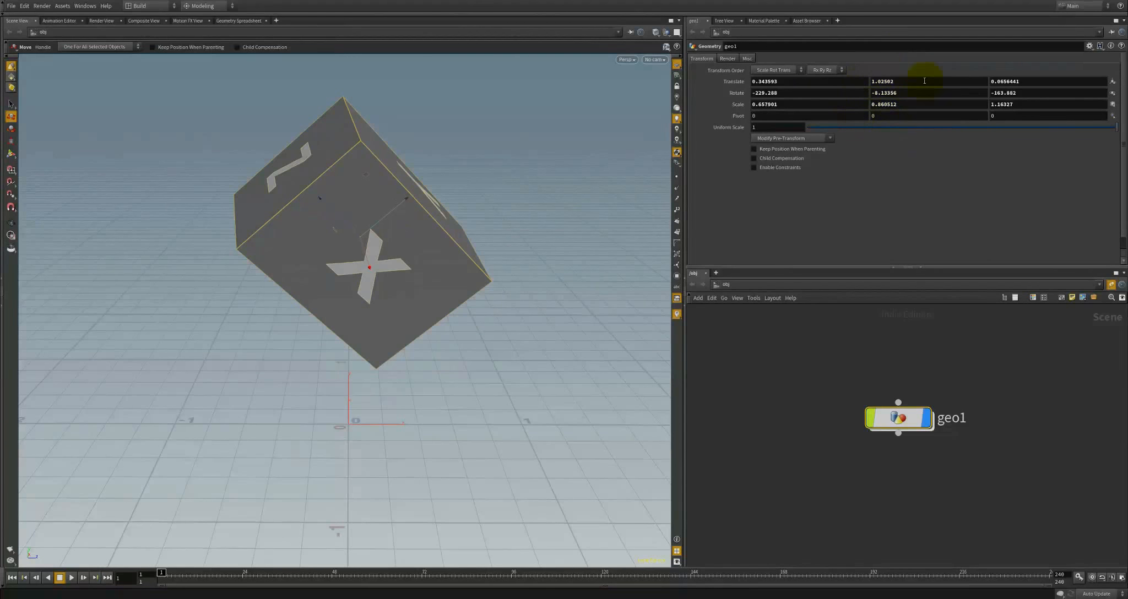
# Cycle the Move handle's alignment through Parent, World and Viewport, moving the cube with the handle in several of the alignments
pyautogui.moveTo(405, 200); pyautogui.dragTo(354, 251)
pyautogui.press('m')
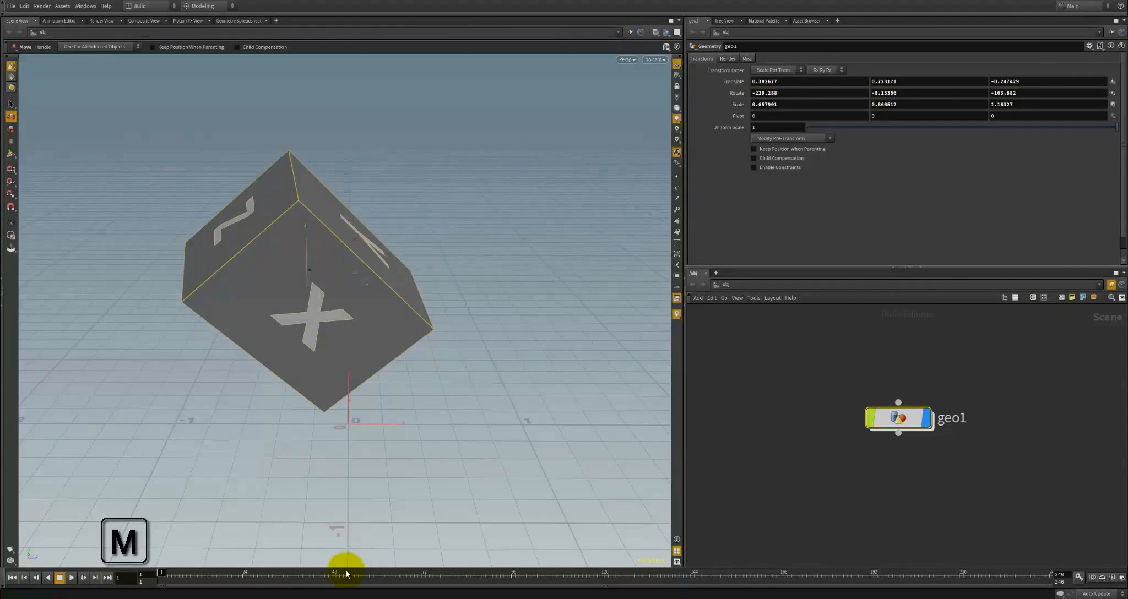
pyautogui.press('m')
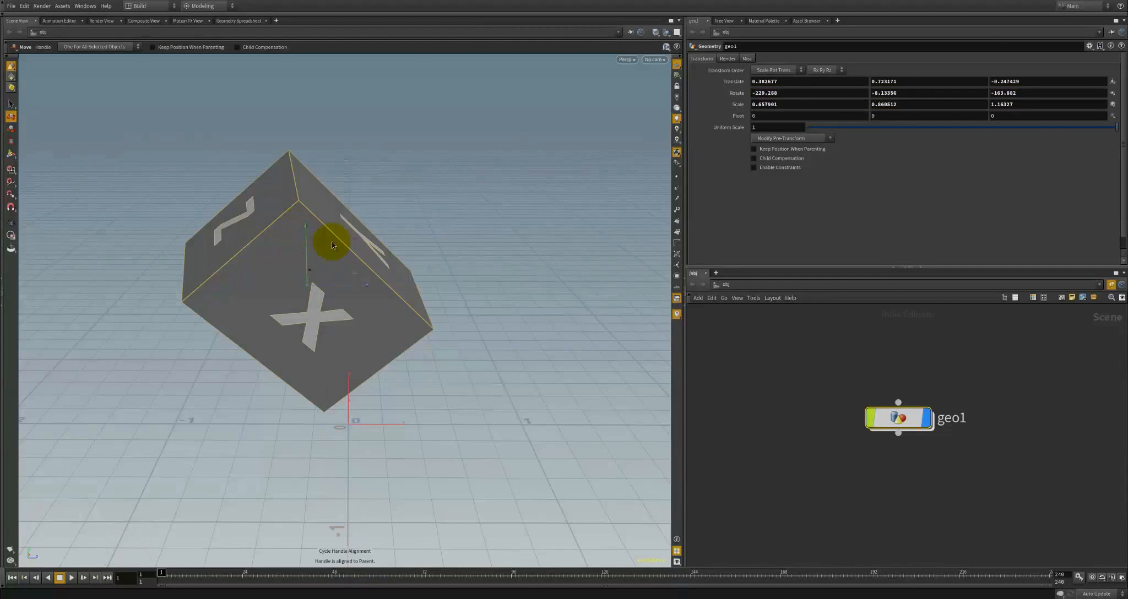
pyautogui.moveTo(348, 253); pyautogui.dragTo(369, 308)
pyautogui.press('m')
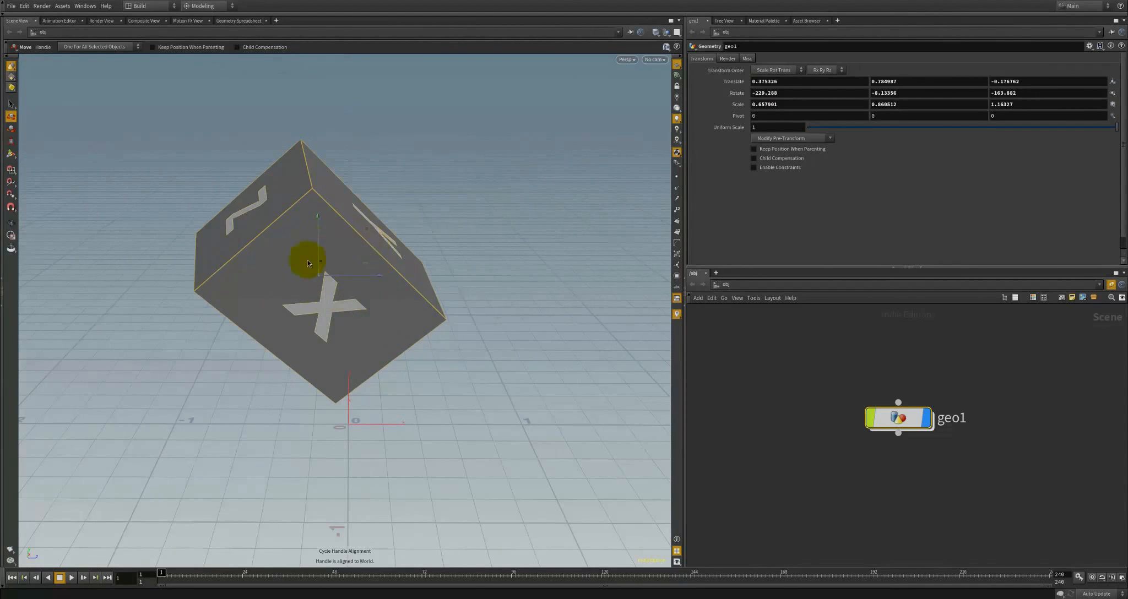
pyautogui.keyDown('alt'); pyautogui.moveTo(425, 296); pyautogui.dragTo(305, 262); pyautogui.keyUp('alt')
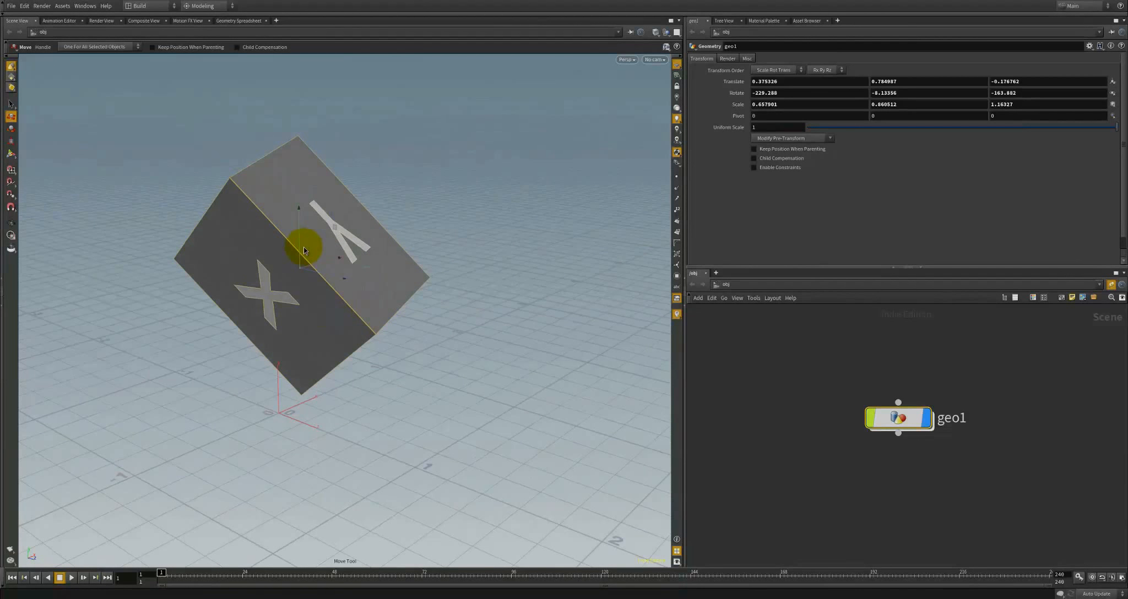
pyautogui.press('m')
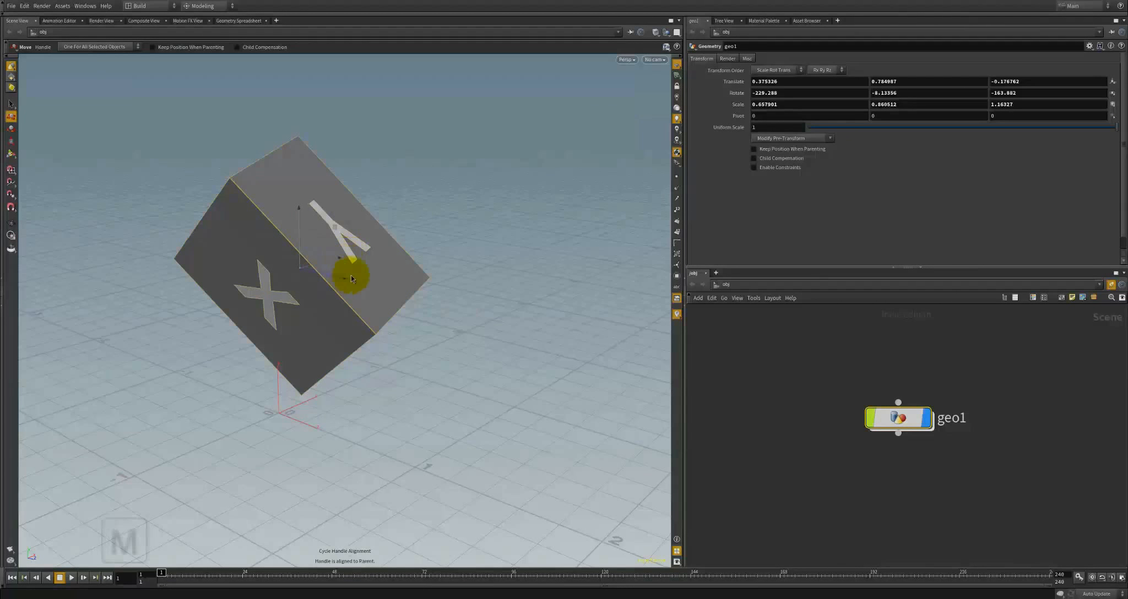
pyautogui.press('m')
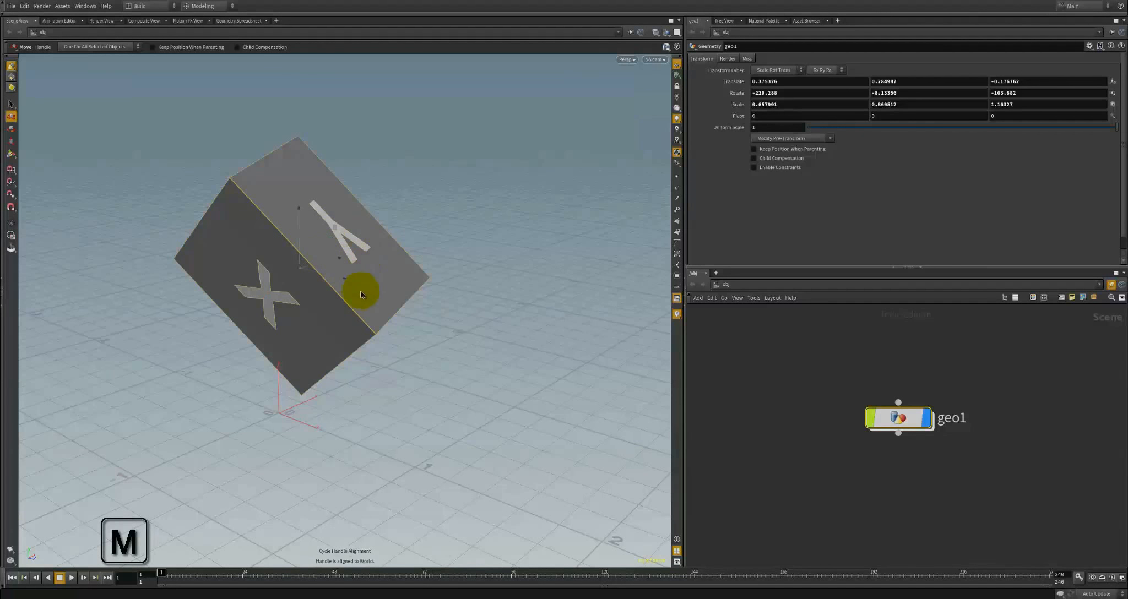
pyautogui.moveTo(307, 250); pyautogui.dragTo(370, 287)
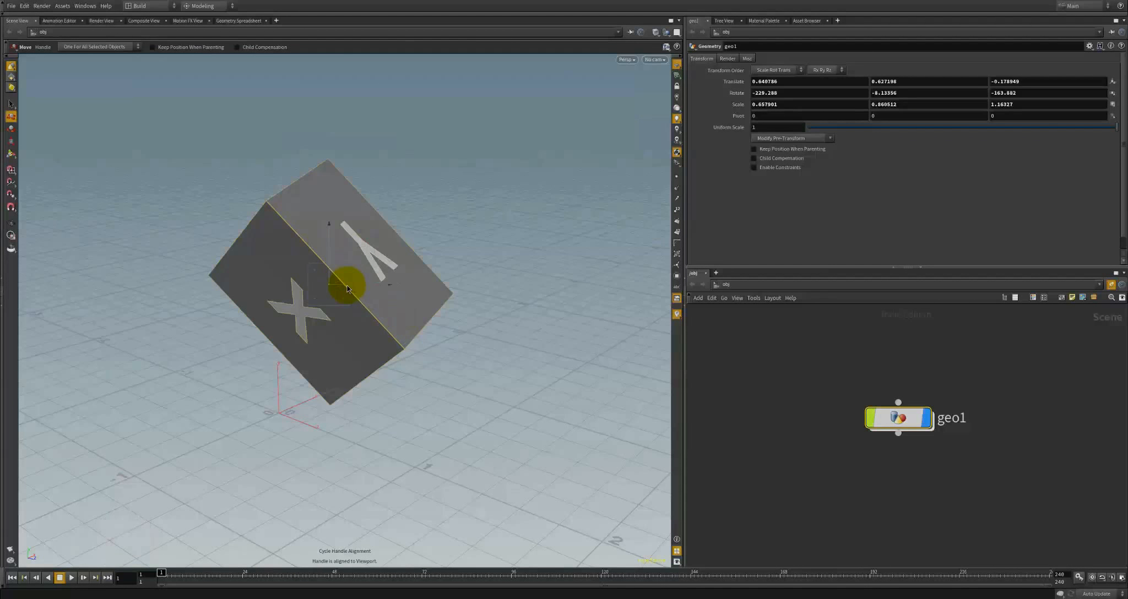
pyautogui.press('m')
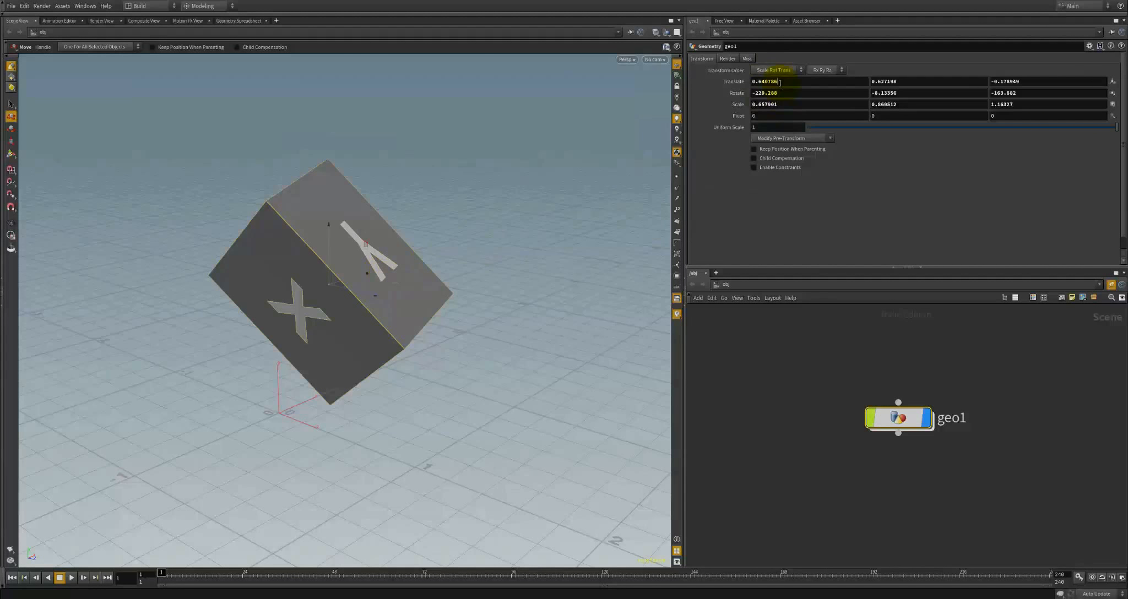
# Reset the cube's Translate and Rotate values to 0 on all axes
pyautogui.write('0')
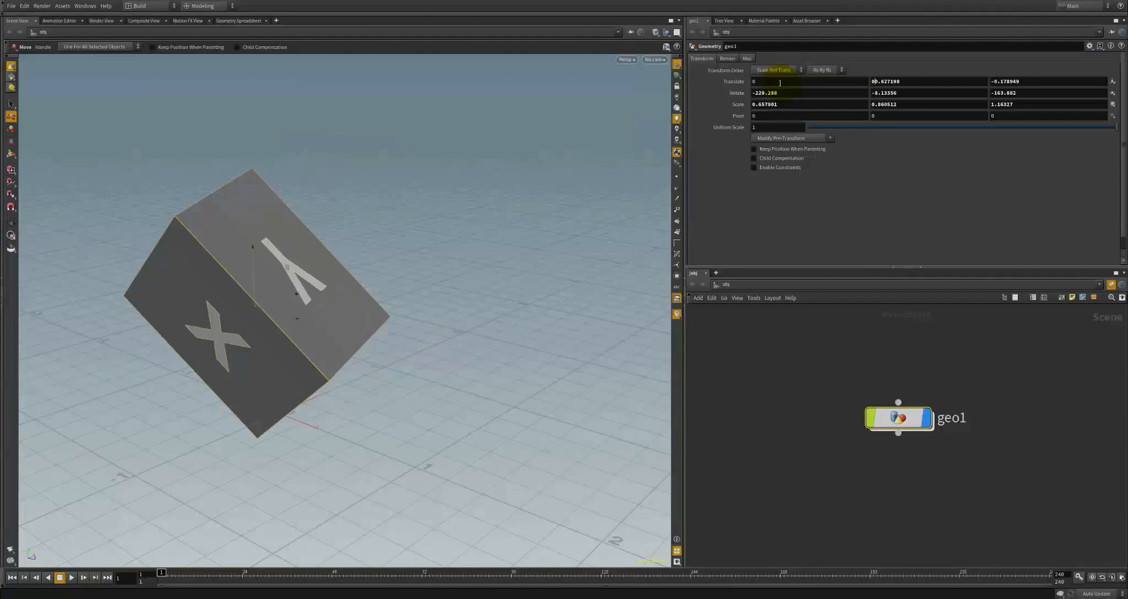
pyautogui.write('0')
pyautogui.press('Tab')
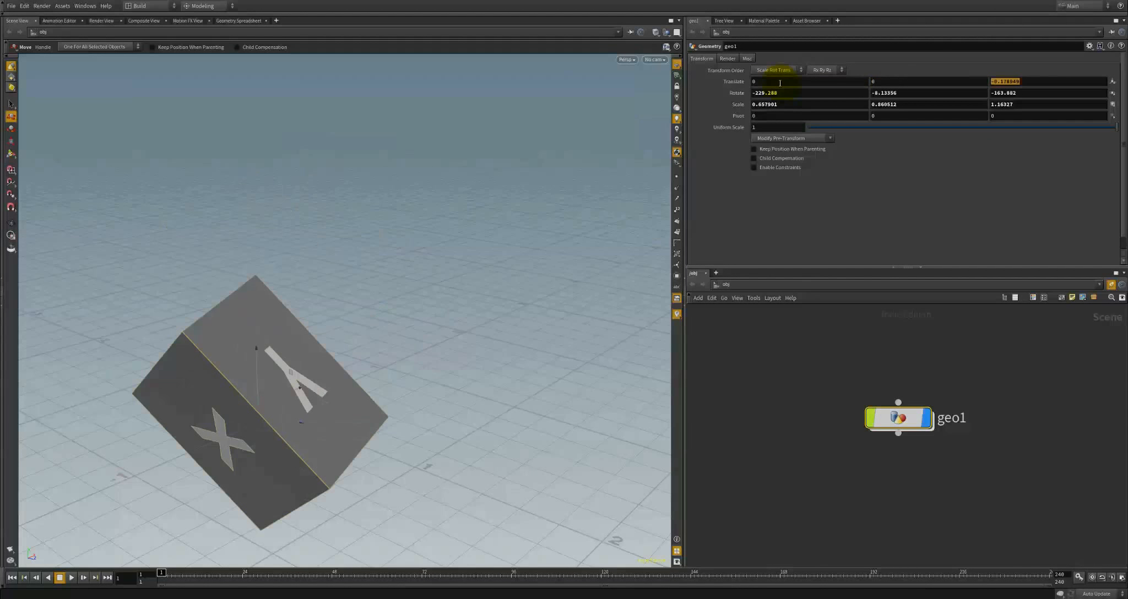
pyautogui.press('Tab')
pyautogui.write('0')
pyautogui.press('Tab')
pyautogui.write('0')
pyautogui.press('Tab')
pyautogui.write('0')
pyautogui.press('Tab')
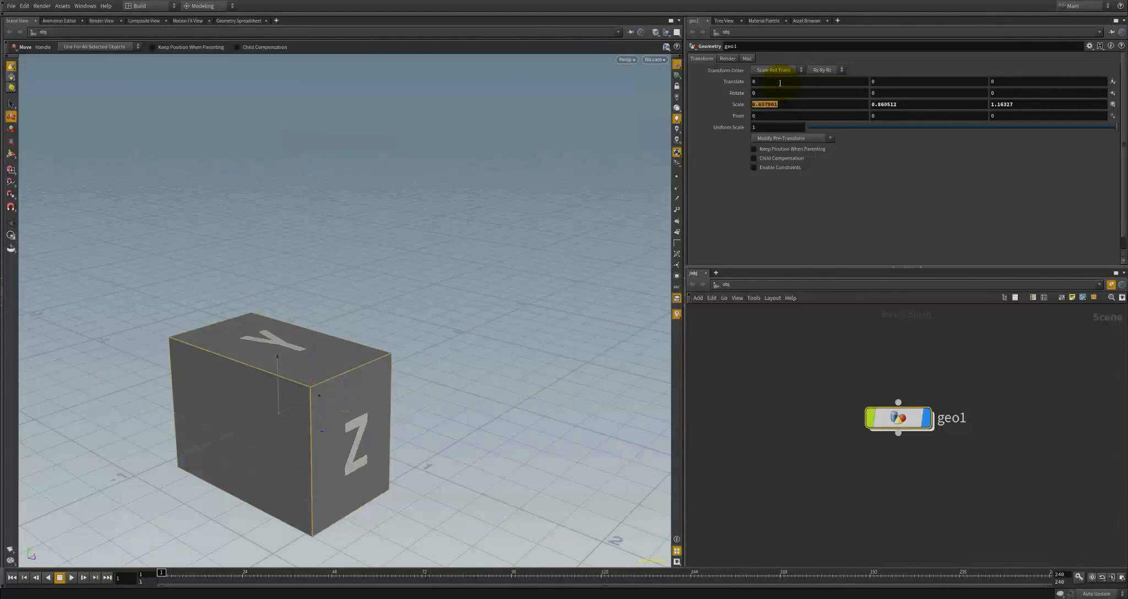
# Reset the cube's Scale values to 1 on all axes
pyautogui.write('1')
pyautogui.press('Tab')
pyautogui.write('1')
pyautogui.press('Return')
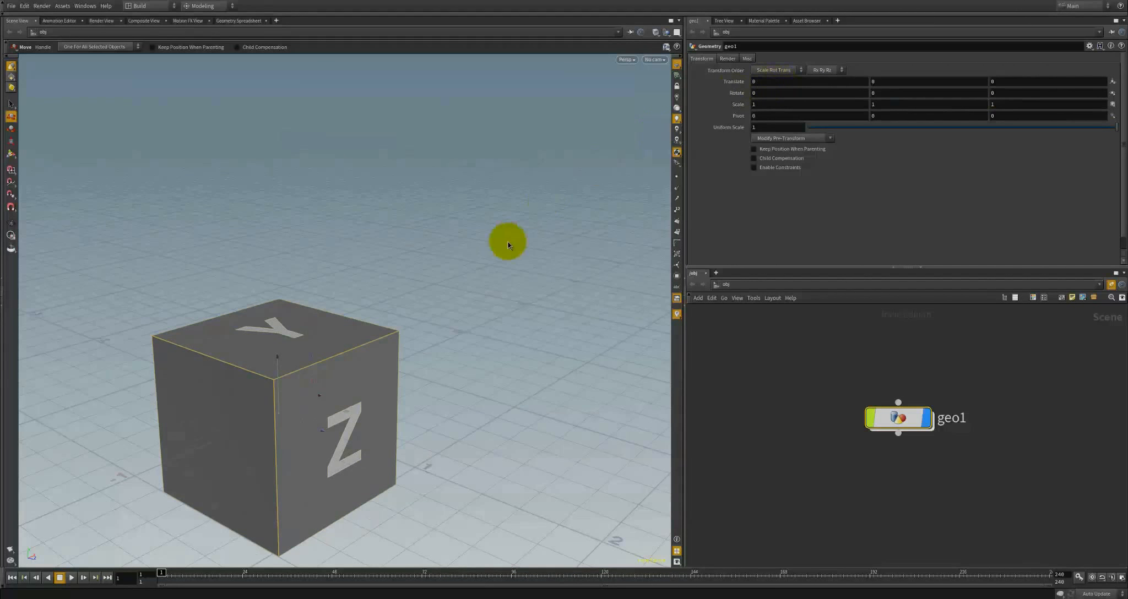
# Return to the View tool, look at the cube straight on from its Z side, and toggle the reference grid off and on
pyautogui.press('Escape')
pyautogui.moveTo(479, 375); pyautogui.dragTo(436, 305)
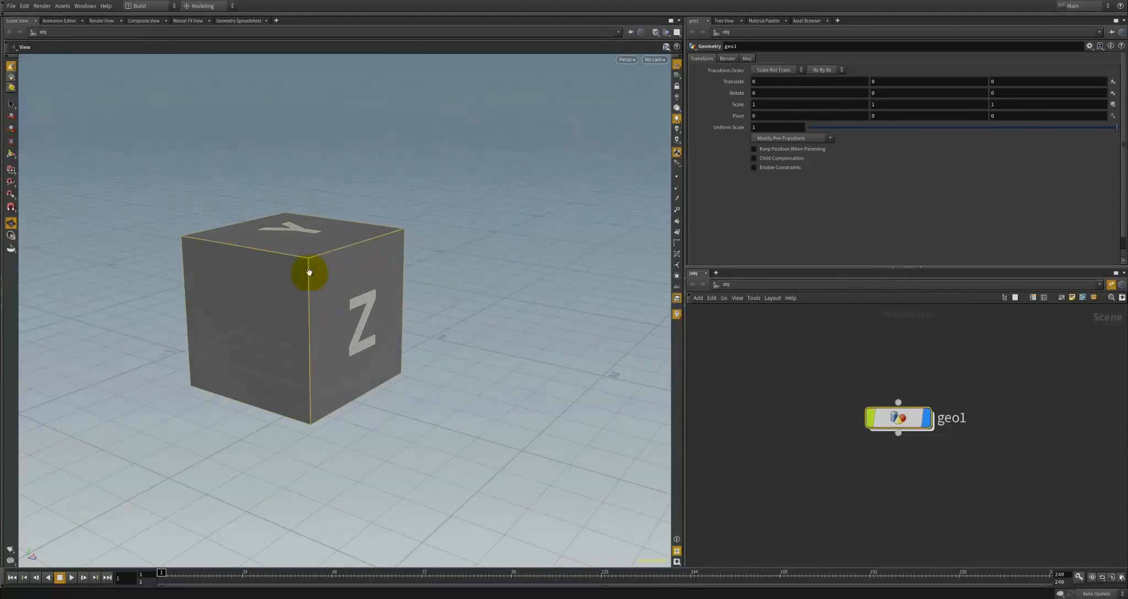
pyautogui.moveTo(356, 268); pyautogui.dragTo(357, 308)
pyautogui.moveTo(446, 268); pyautogui.dragTo(396, 264)
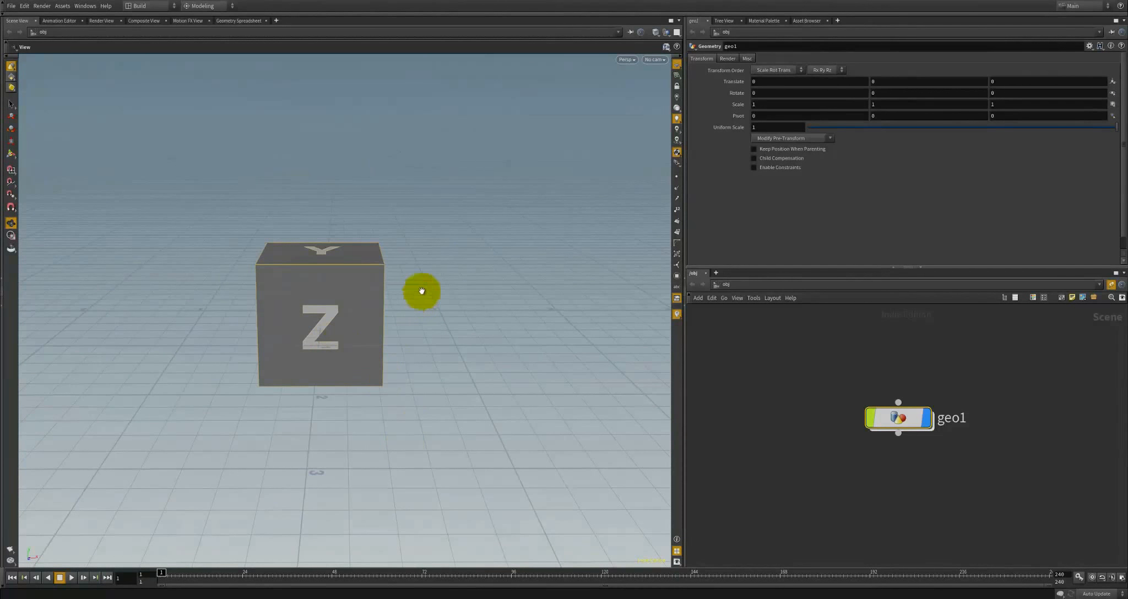
pyautogui.click(677, 65)
pyautogui.click(677, 65)
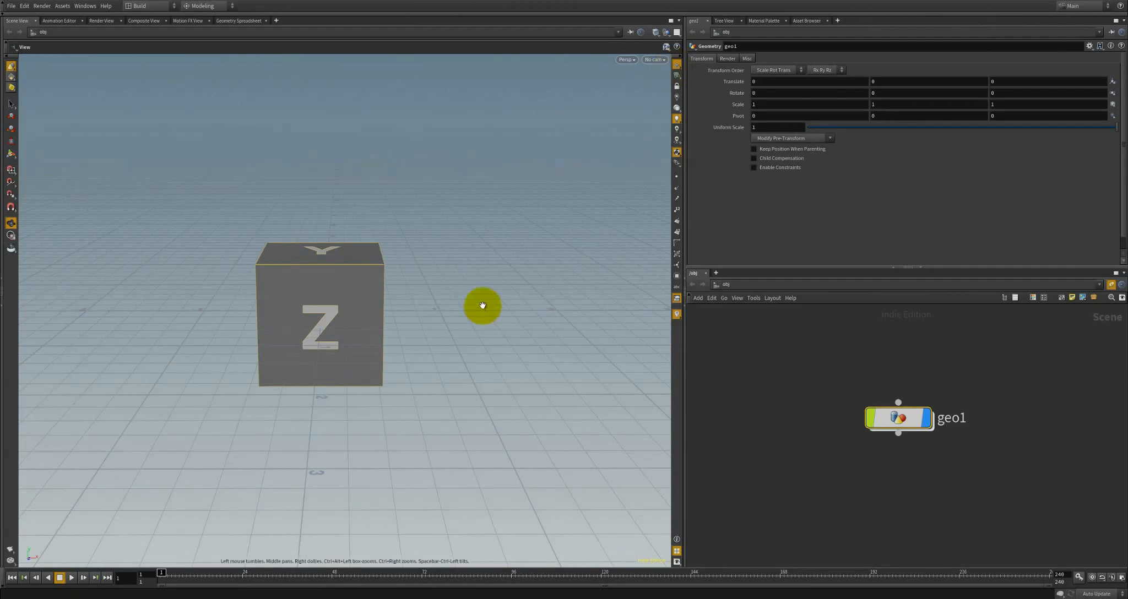
# Turn the reference grid off and back on while viewing the cube from an angle
pyautogui.moveTo(484, 307); pyautogui.dragTo(377, 272, button='right')
pyautogui.moveTo(377, 272); pyautogui.dragTo(456, 239)
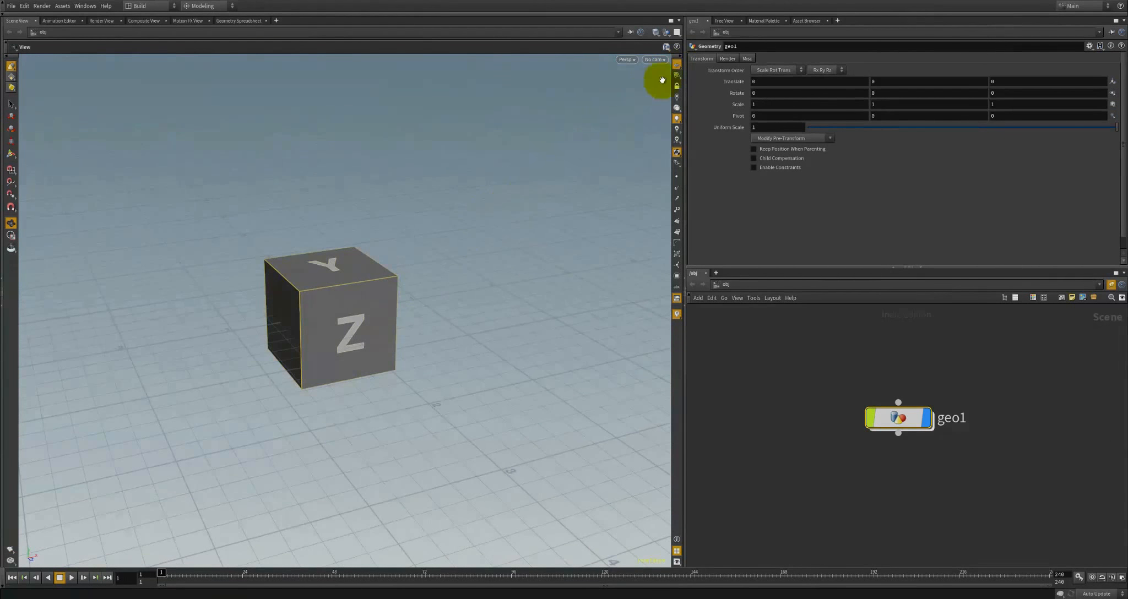
pyautogui.click(678, 67)
pyautogui.click(677, 66)
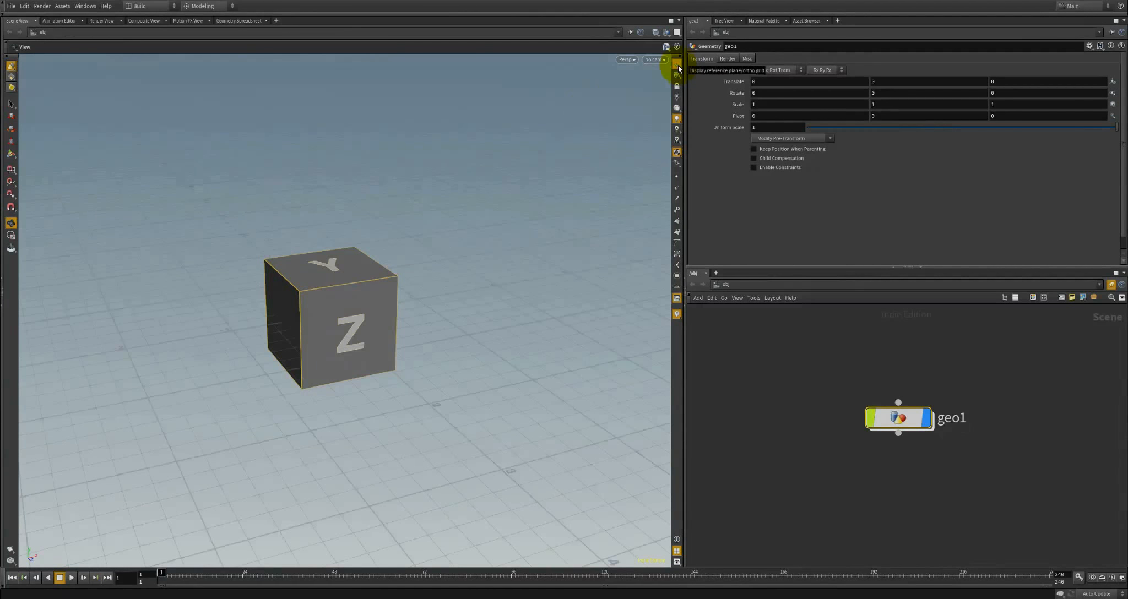
pyautogui.click(677, 66)
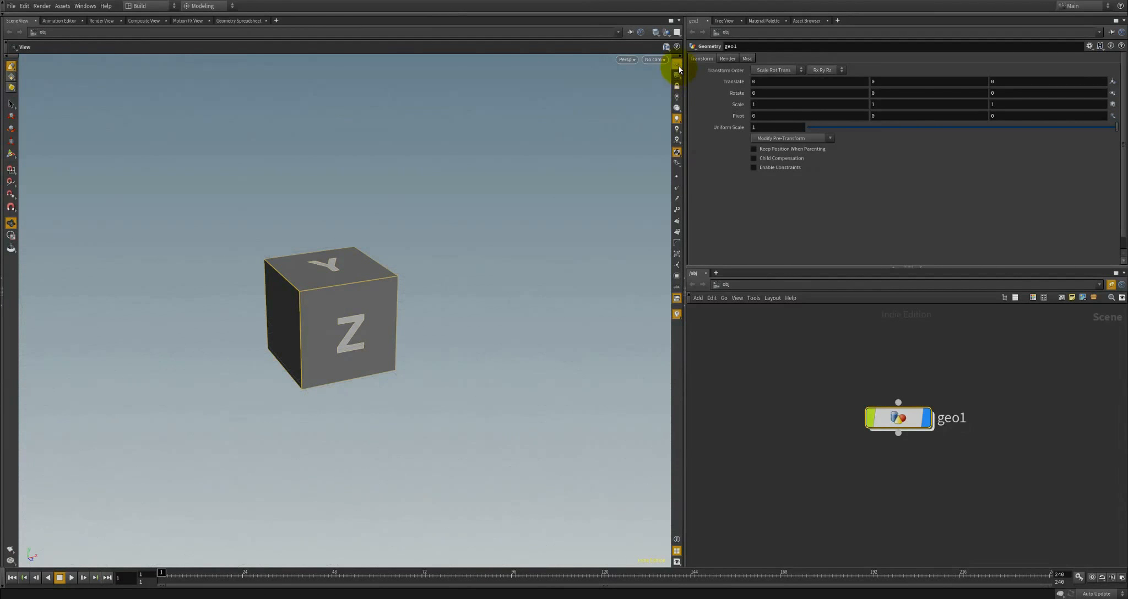
pyautogui.click(677, 66)
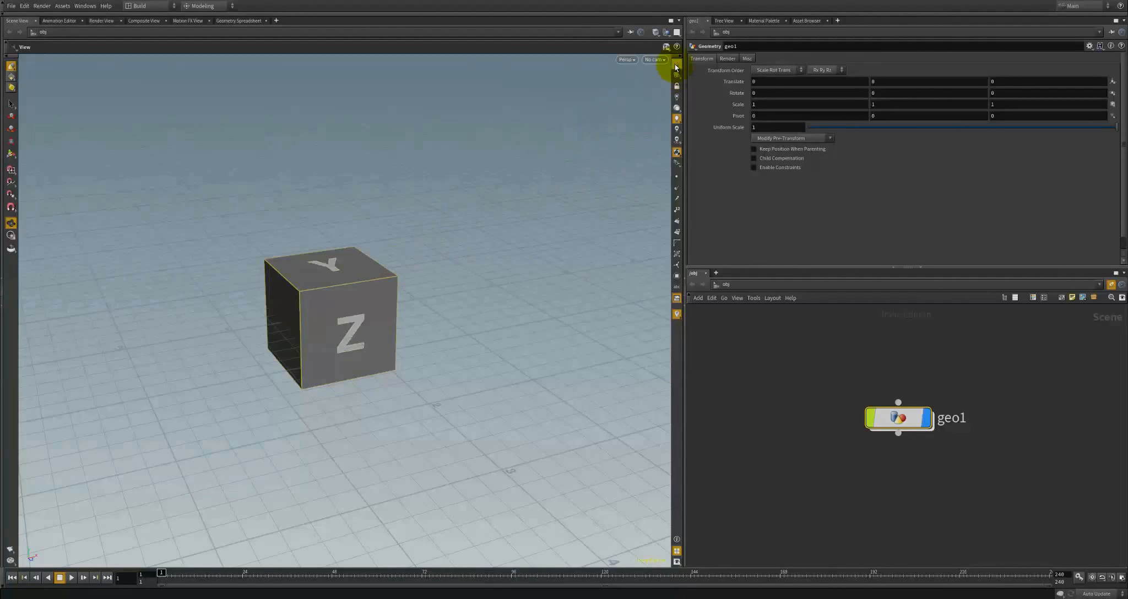
# Switch the viewport through the Top, Front and Right views, then return it to the Perspective view
pyautogui.moveTo(382, 314)
pyautogui.mouseDown(button='right')
pyautogui.moveTo(354, 318)
pyautogui.moveTo(392, 302)
pyautogui.mouseUp(button='right')
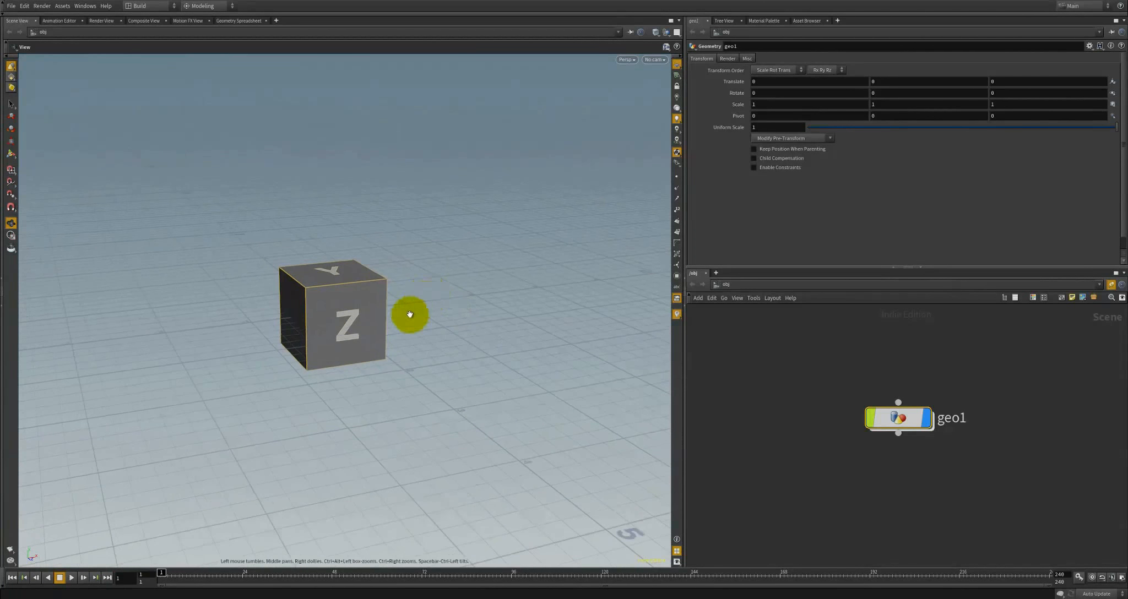
pyautogui.moveTo(388, 327)
pyautogui.mouseDown()
pyautogui.moveTo(487, 340)
pyautogui.moveTo(435, 322)
pyautogui.moveTo(406, 327)
pyautogui.mouseUp()
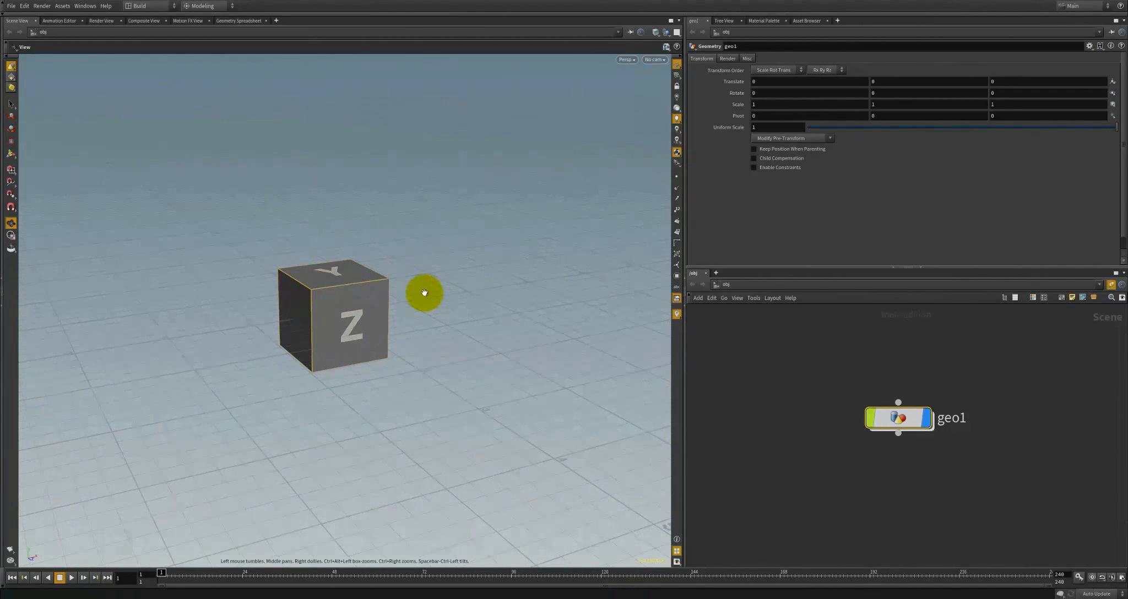
pyautogui.press('2')
pyautogui.press('2')
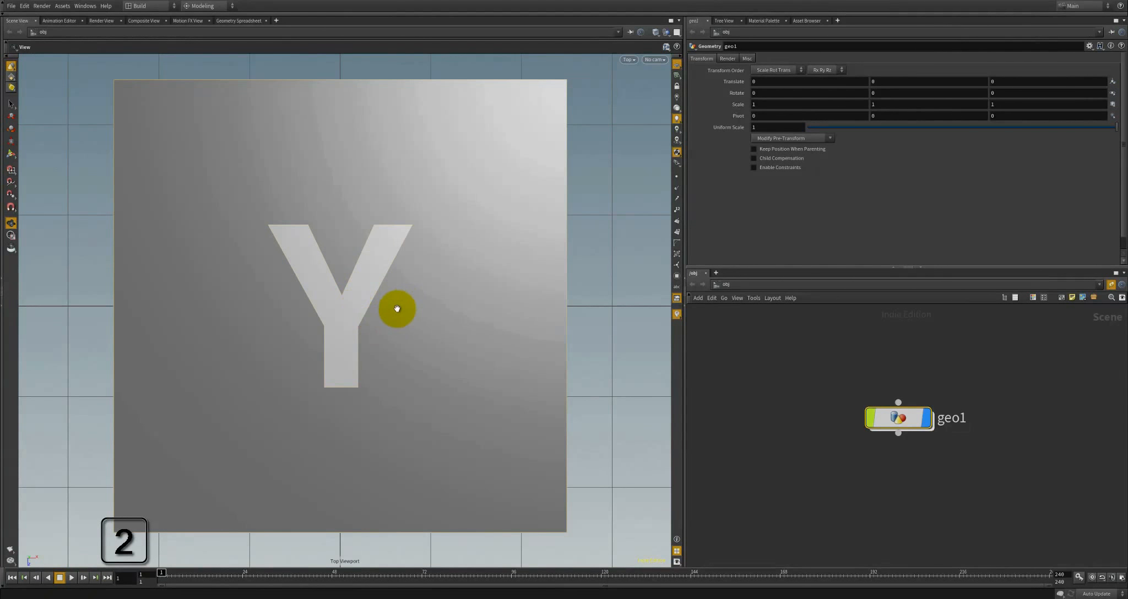
pyautogui.scroll(-5, 397, 308)
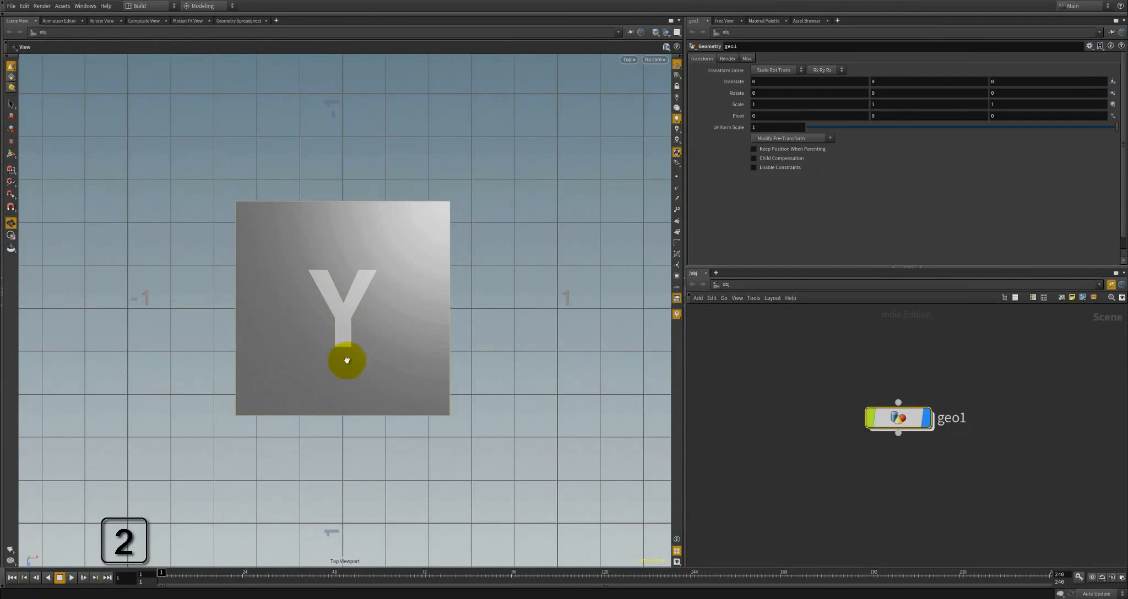
pyautogui.press('3')
pyautogui.moveTo(330, 349)
pyautogui.mouseDown(button='right')
pyautogui.moveTo(249, 347)
pyautogui.moveTo(292, 340)
pyautogui.mouseUp(button='right')
pyautogui.press('4')
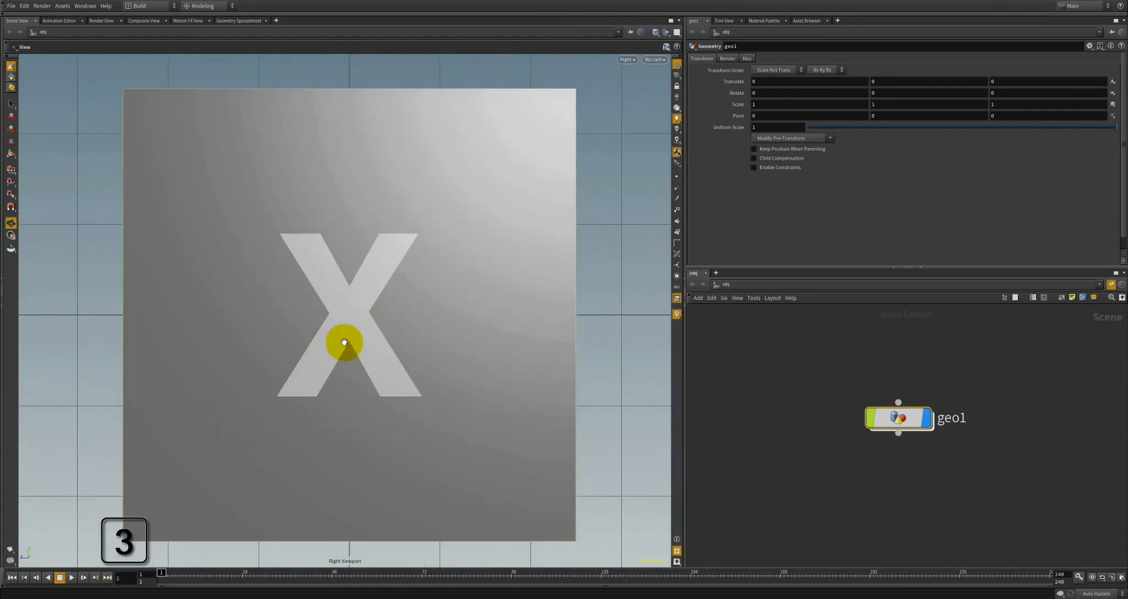
pyautogui.moveTo(378, 348); pyautogui.dragTo(392, 326, button='right')
pyautogui.press('1')
pyautogui.moveTo(314, 334); pyautogui.dragTo(344, 323)
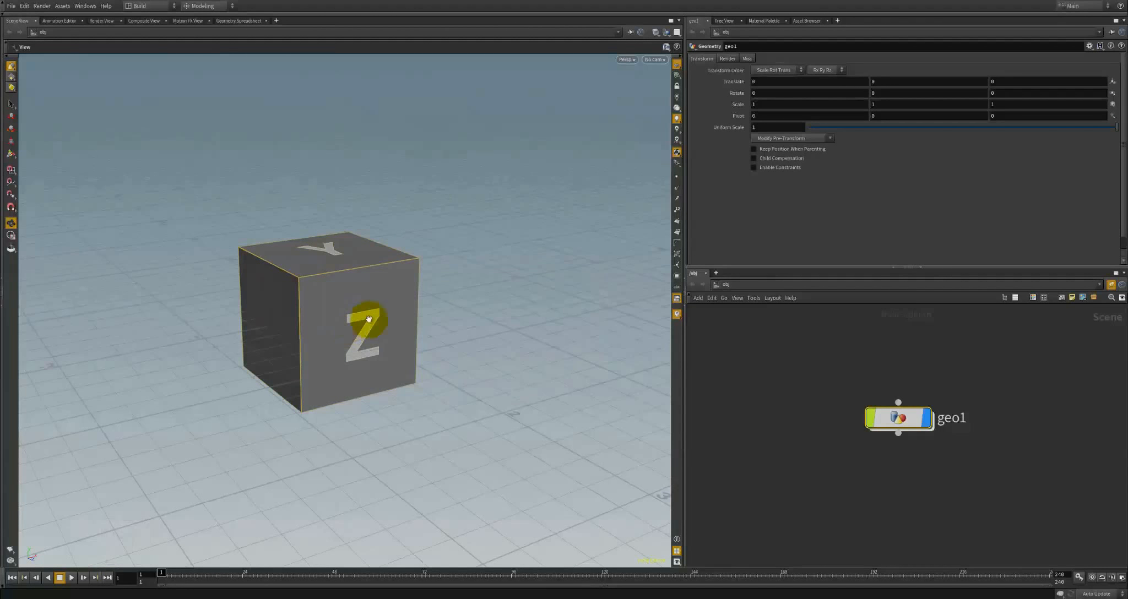
# Review the Set View choices of the viewport, switch to the Front view, and go back to Perspective
pyautogui.click(633, 62)
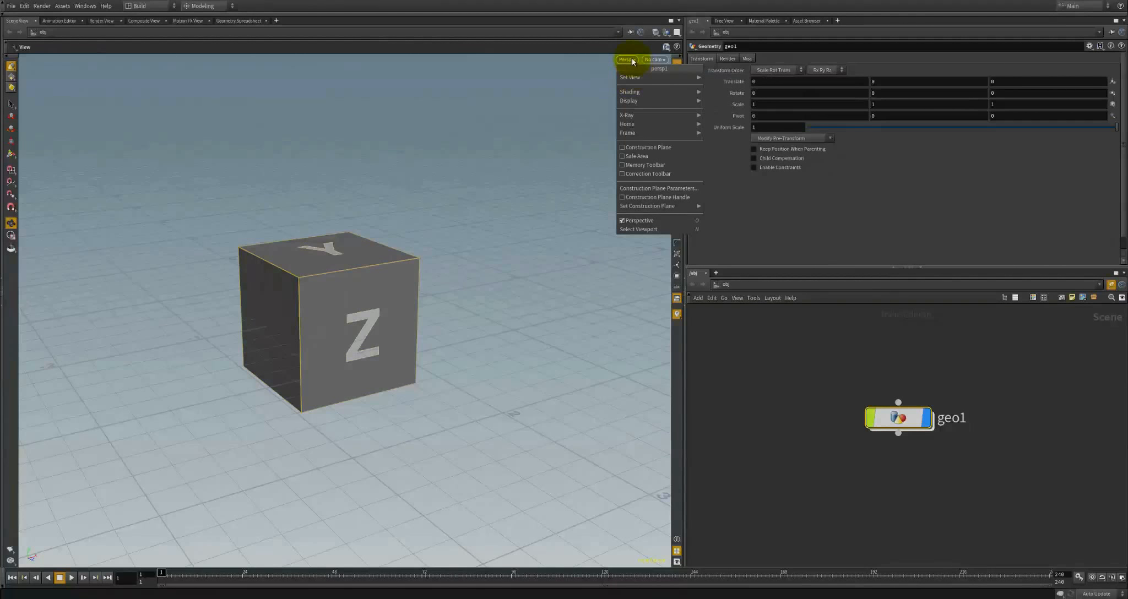
pyautogui.moveTo(640, 81)
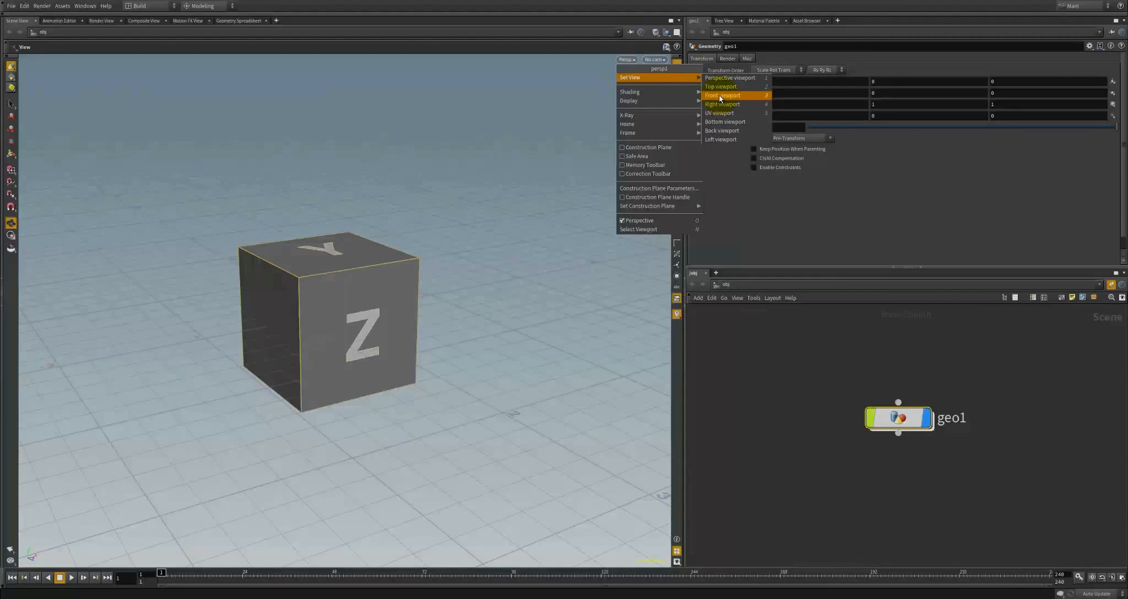
pyautogui.press('Escape')
pyautogui.hotkey('space', '3')
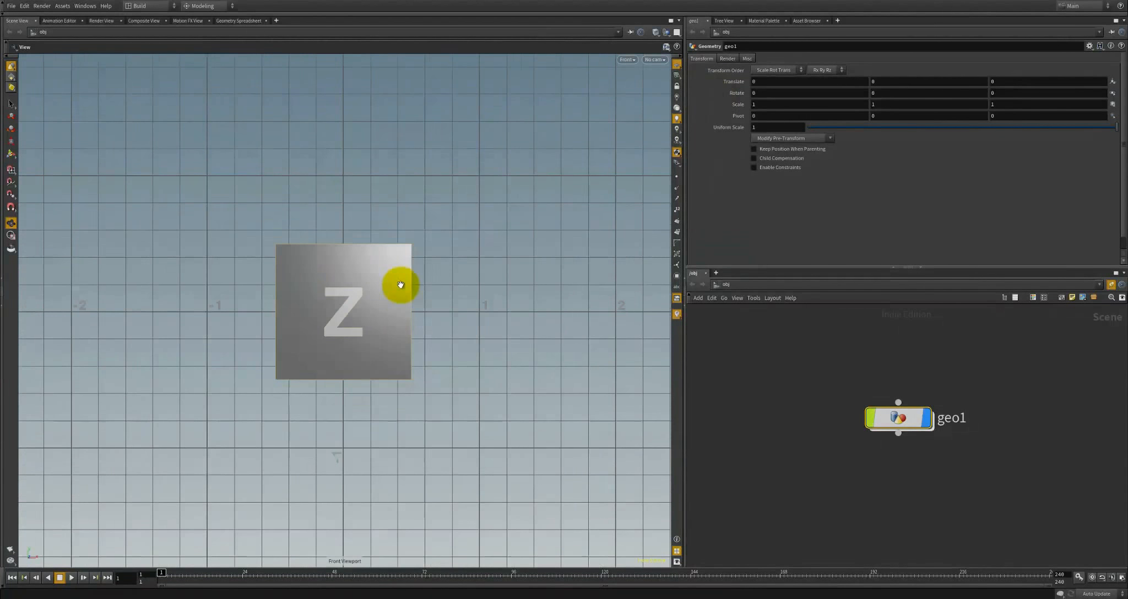
pyautogui.hotkey('space', '1')
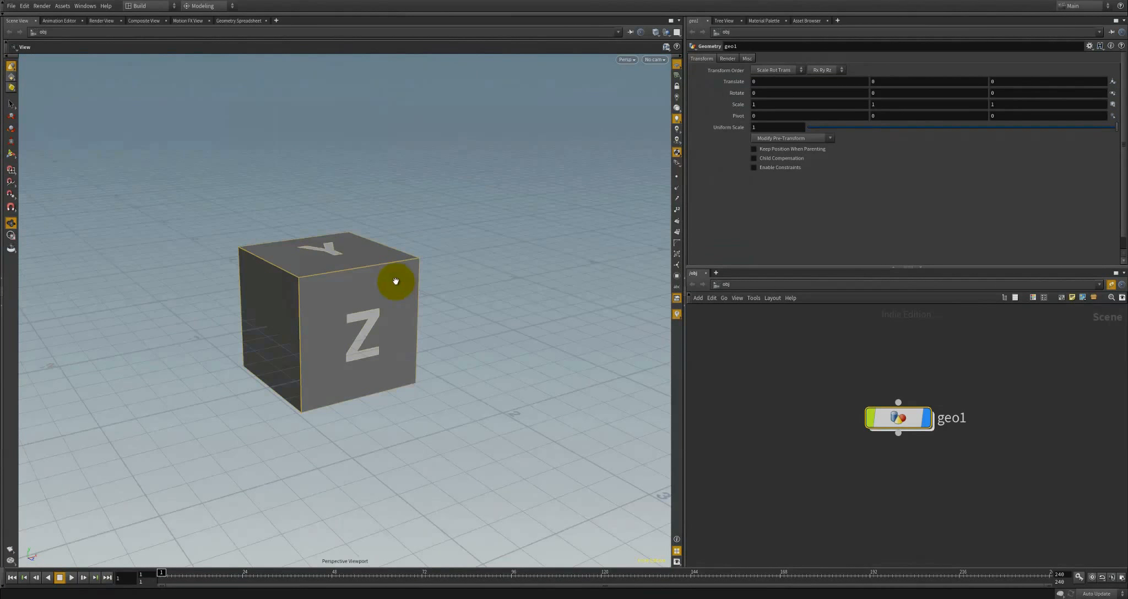
pyautogui.moveTo(401, 325); pyautogui.dragTo(342, 318, button='right')
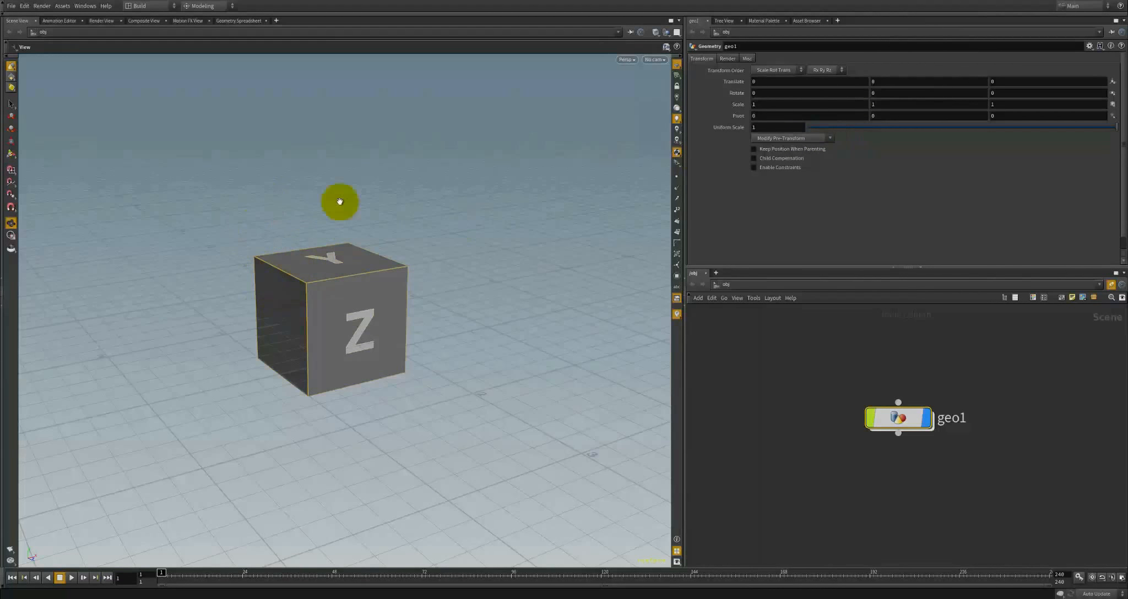
pyautogui.moveTo(387, 287); pyautogui.dragTo(330, 308, button='right')
pyautogui.moveTo(330, 308)
pyautogui.mouseDown()
pyautogui.moveTo(353, 313)
pyautogui.moveTo(320, 310)
pyautogui.moveTo(329, 303)
pyautogui.mouseUp()
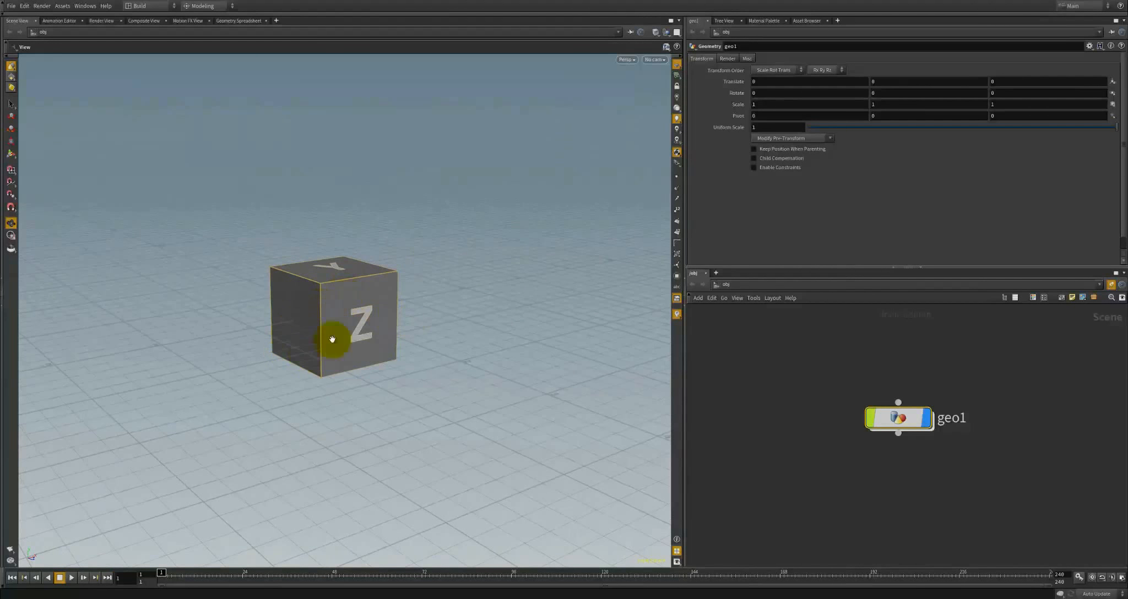
# Lay the scene view out as Four Views and set the active perspective view to the Top viewport
pyautogui.hotkey('ctrl', '2')
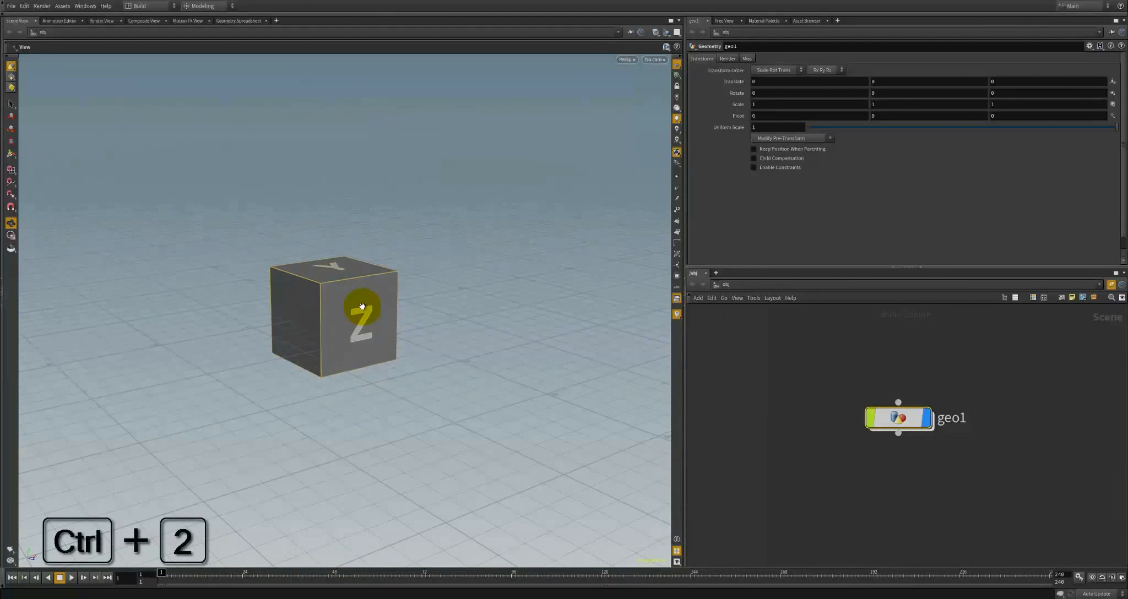
pyautogui.hotkey('ctrl', '2')
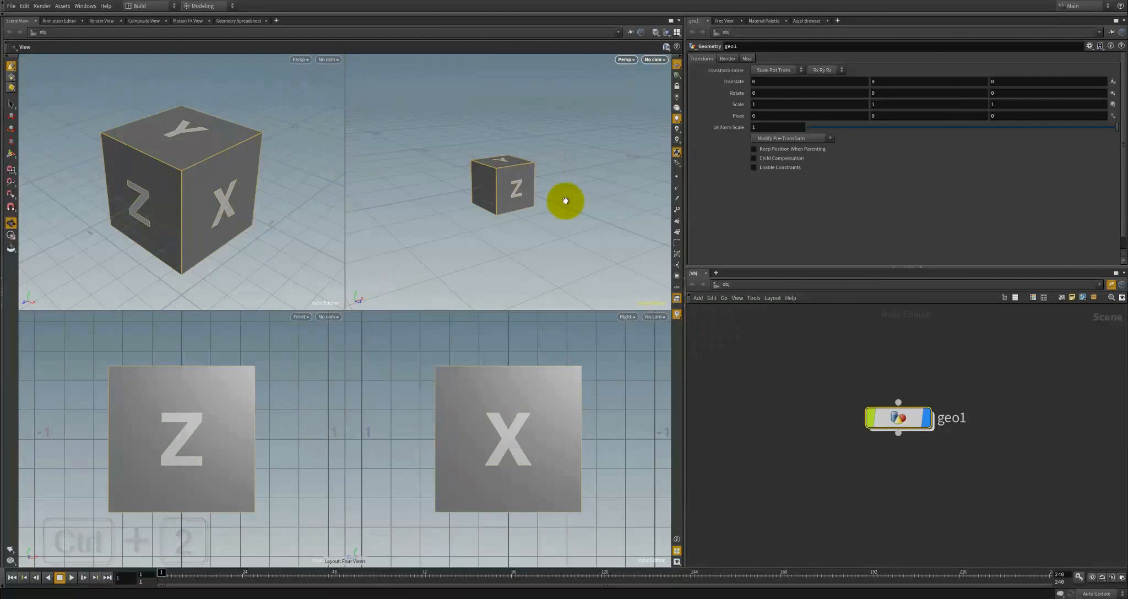
pyautogui.moveTo(591, 164); pyautogui.dragTo(579, 144)
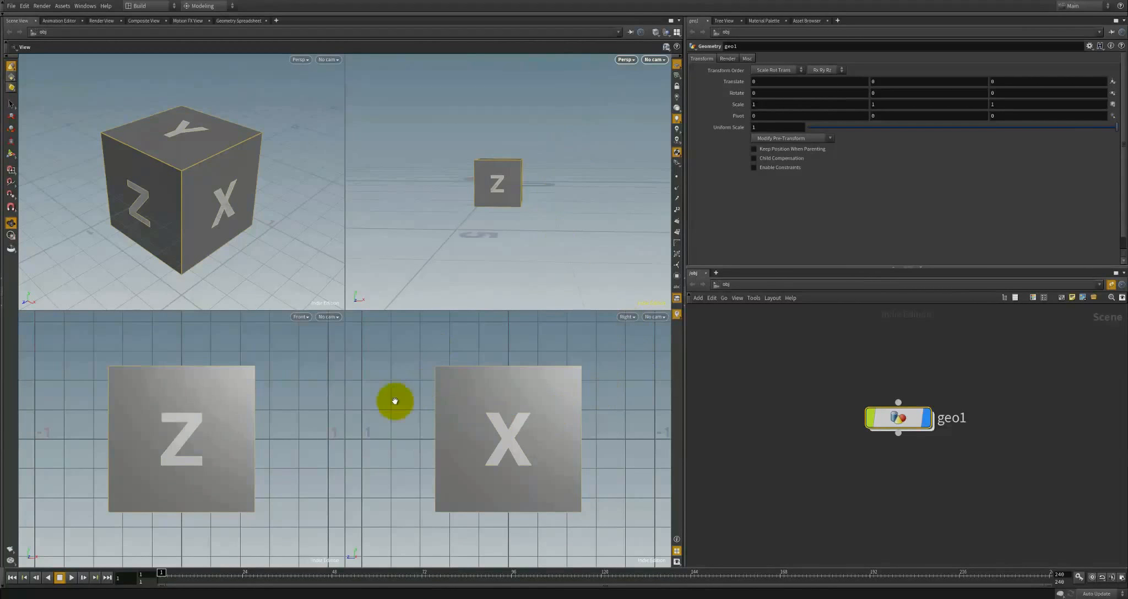
pyautogui.click(627, 59)
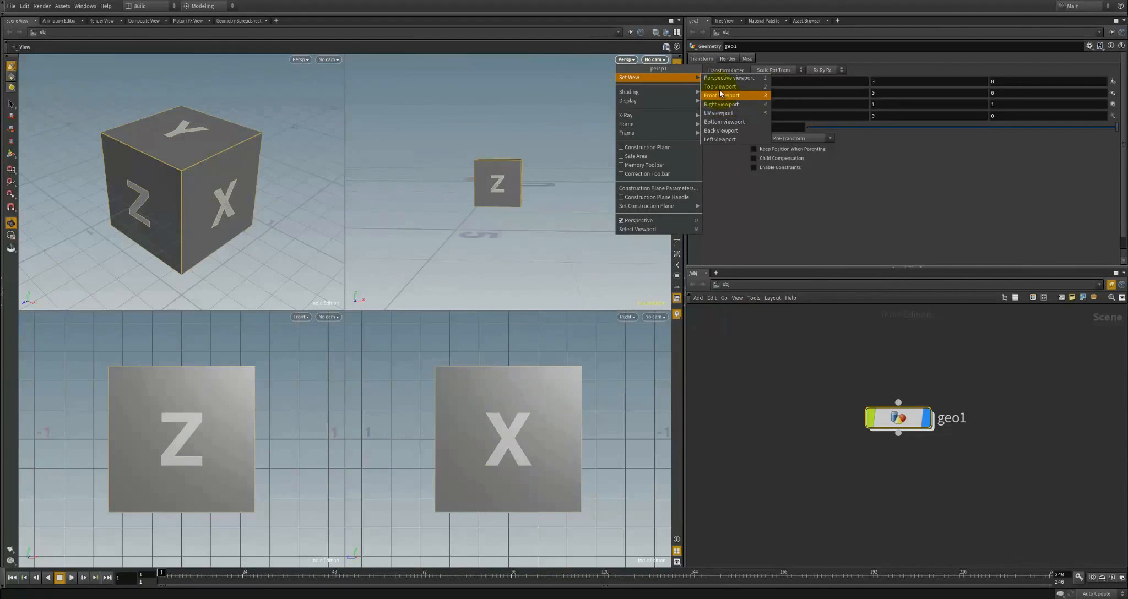
pyautogui.click(720, 86)
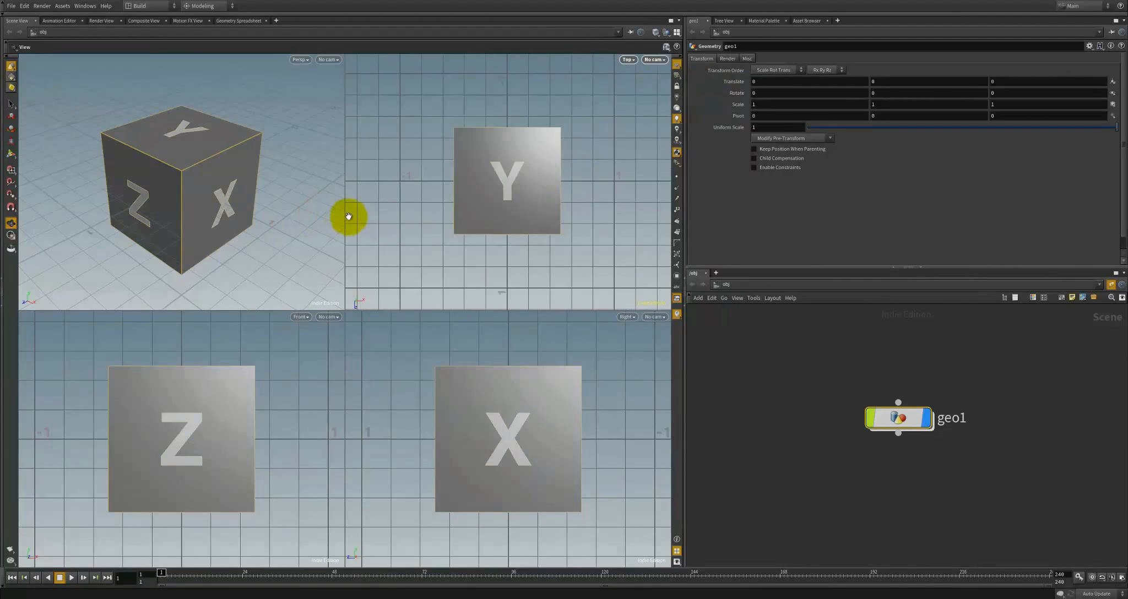
# Try the Two Views Stacked and Two Views Side by Side layouts, then return to a Single View in perspective
pyautogui.hotkey('ctrl', '3')
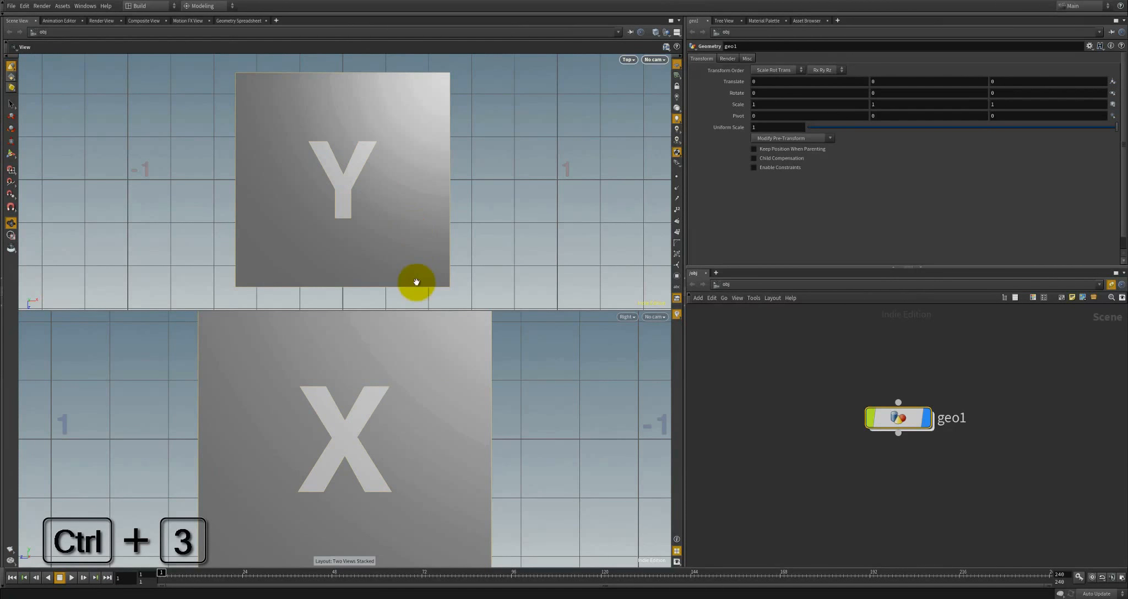
pyautogui.hotkey('ctrl', '4')
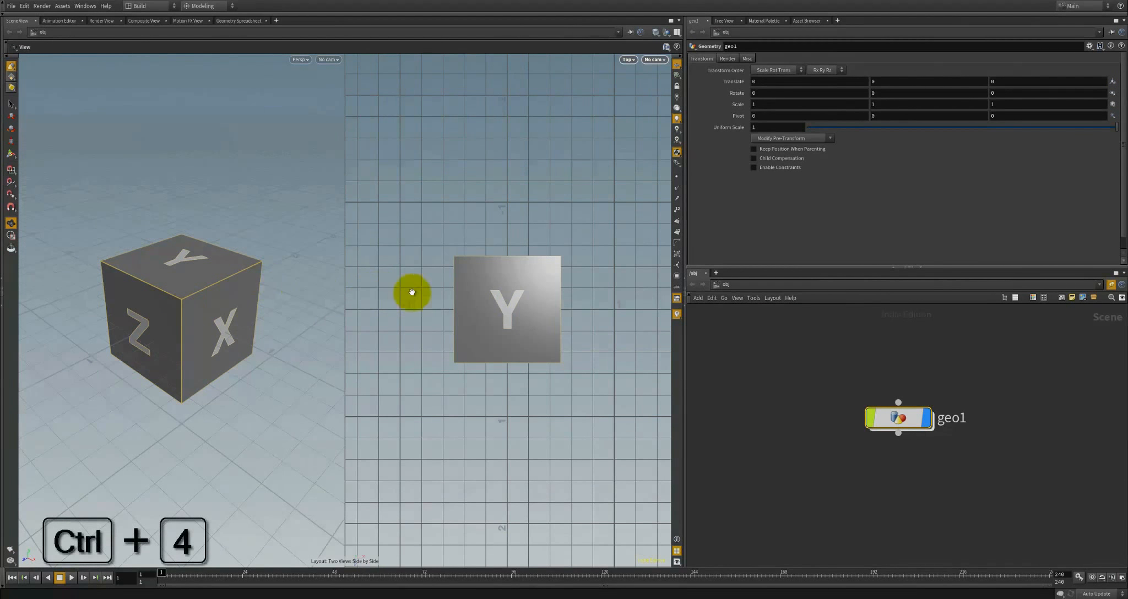
pyautogui.hotkey('ctrl', '1')
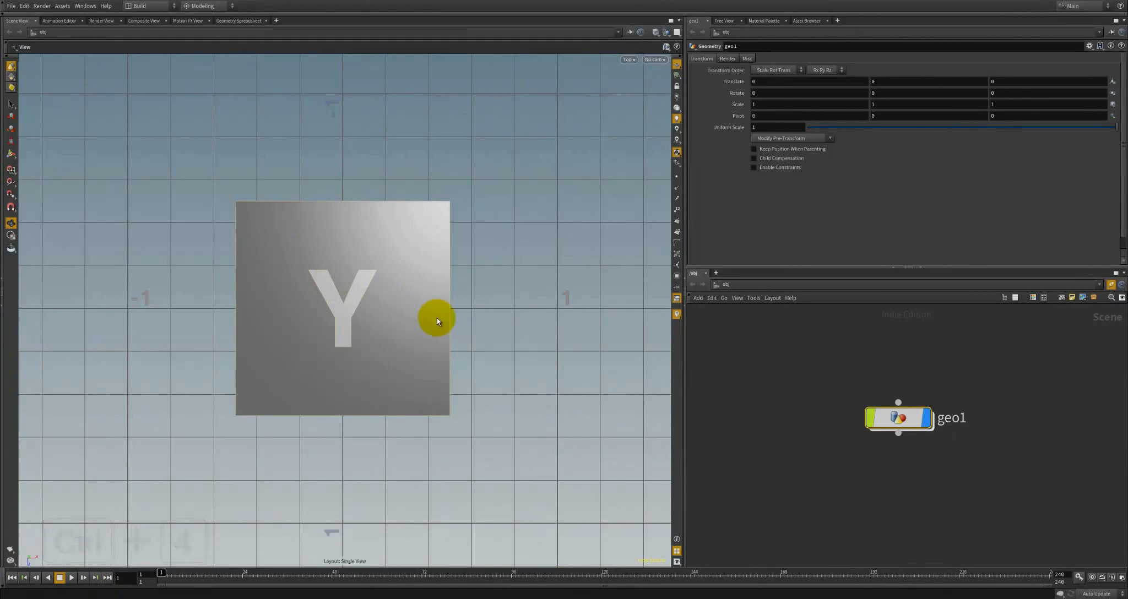
pyautogui.hotkey('ctrl', '1')
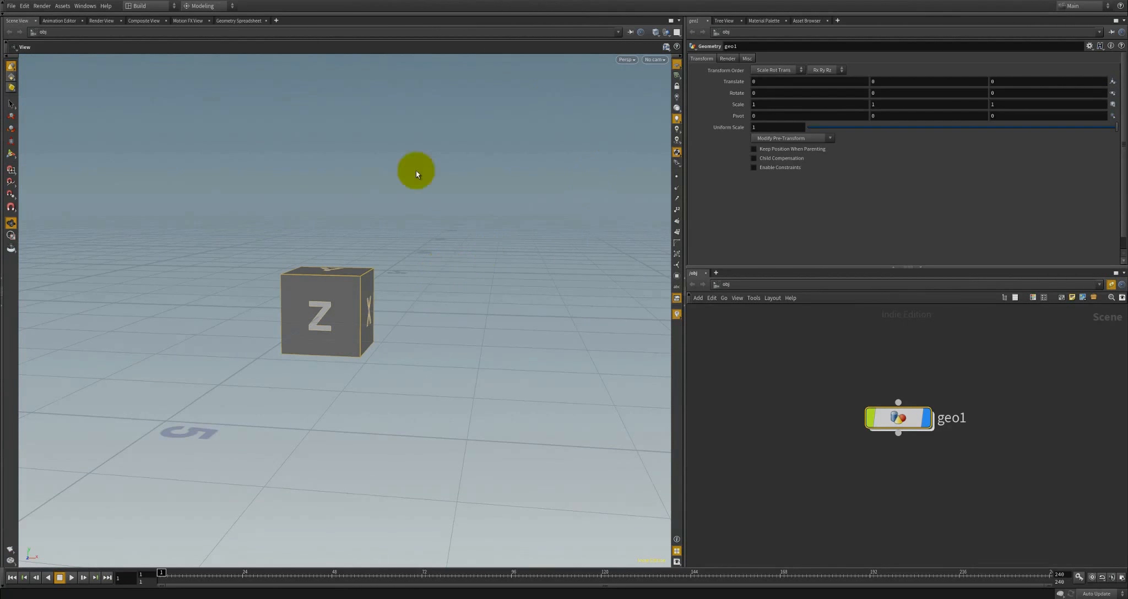
pyautogui.click(677, 33)
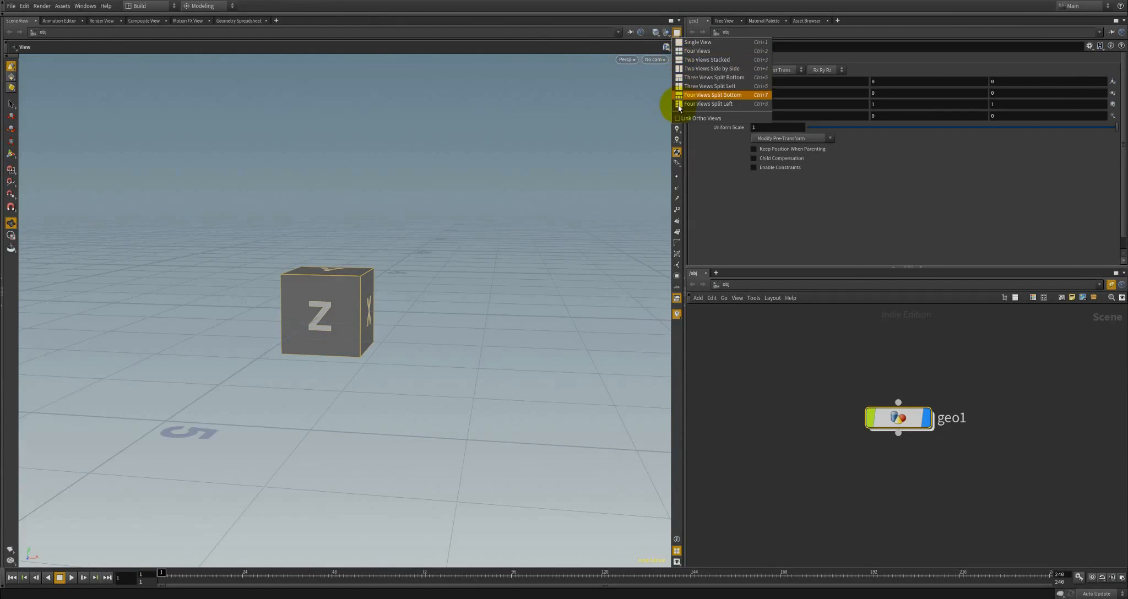
pyautogui.click(680, 42)
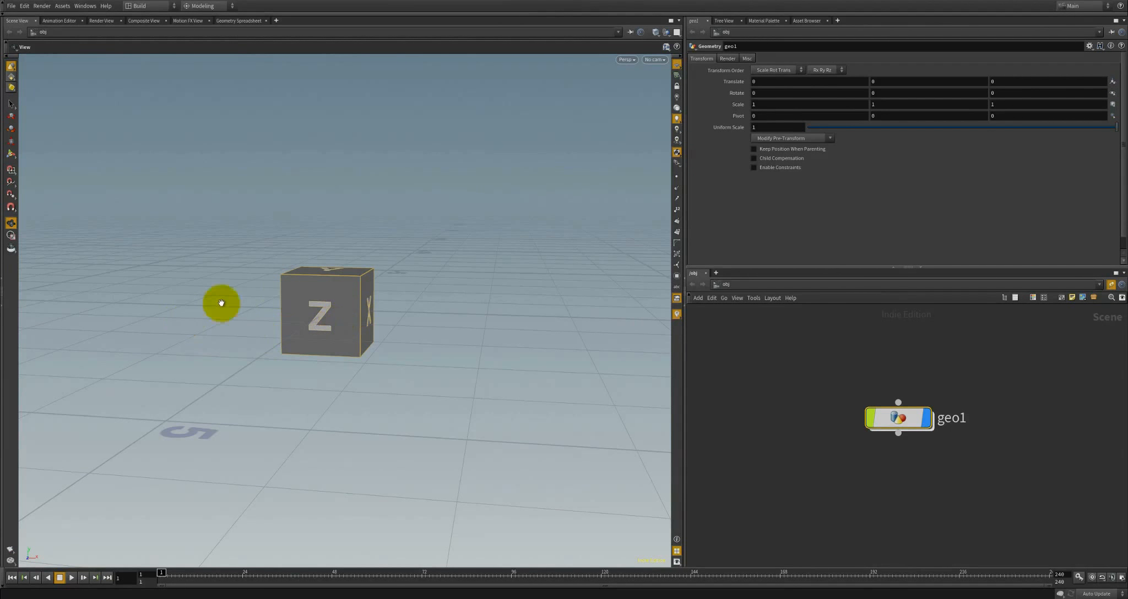
# Split the parameter pane into two side-by-side panes and narrow the scene view to give them more width
pyautogui.moveTo(677, 163); pyautogui.dragTo(615, 204)
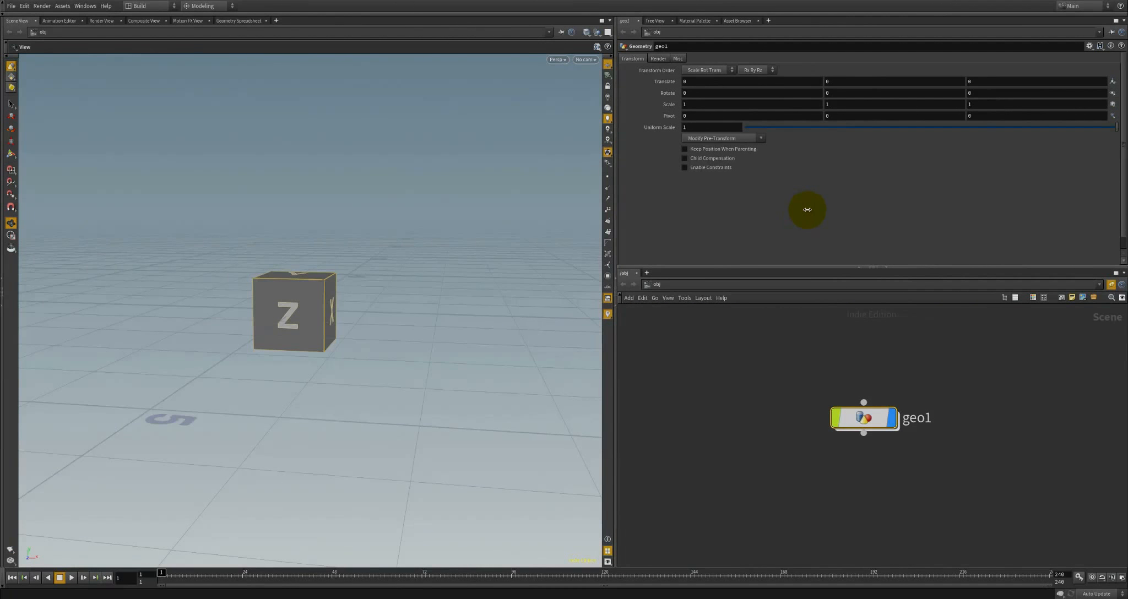
pyautogui.hotkey('alt', '[')
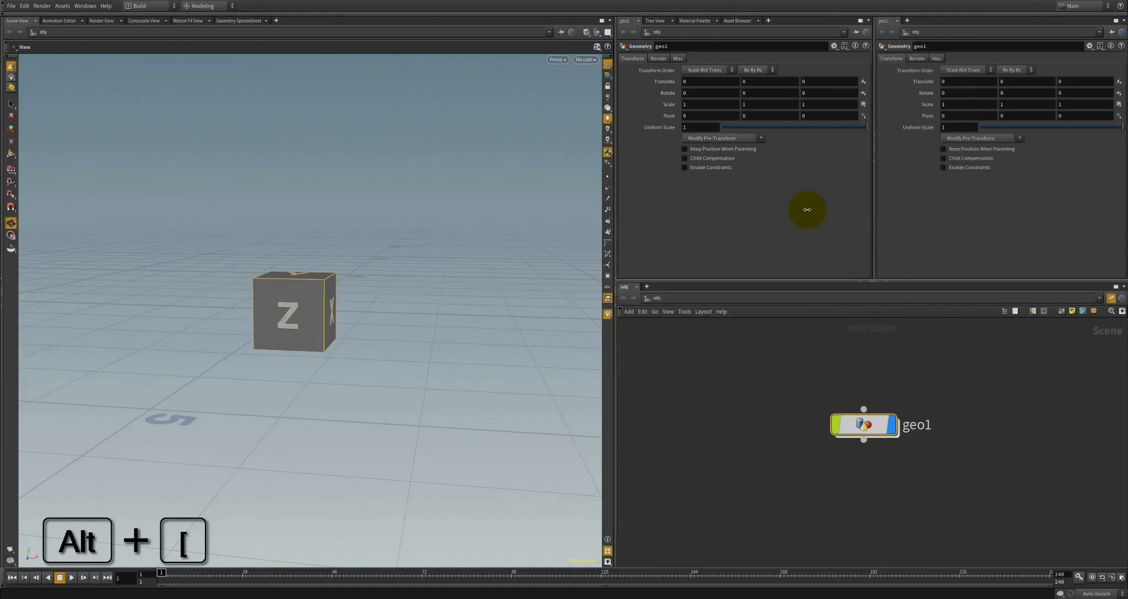
pyautogui.moveTo(862, 210); pyautogui.dragTo(849, 202)
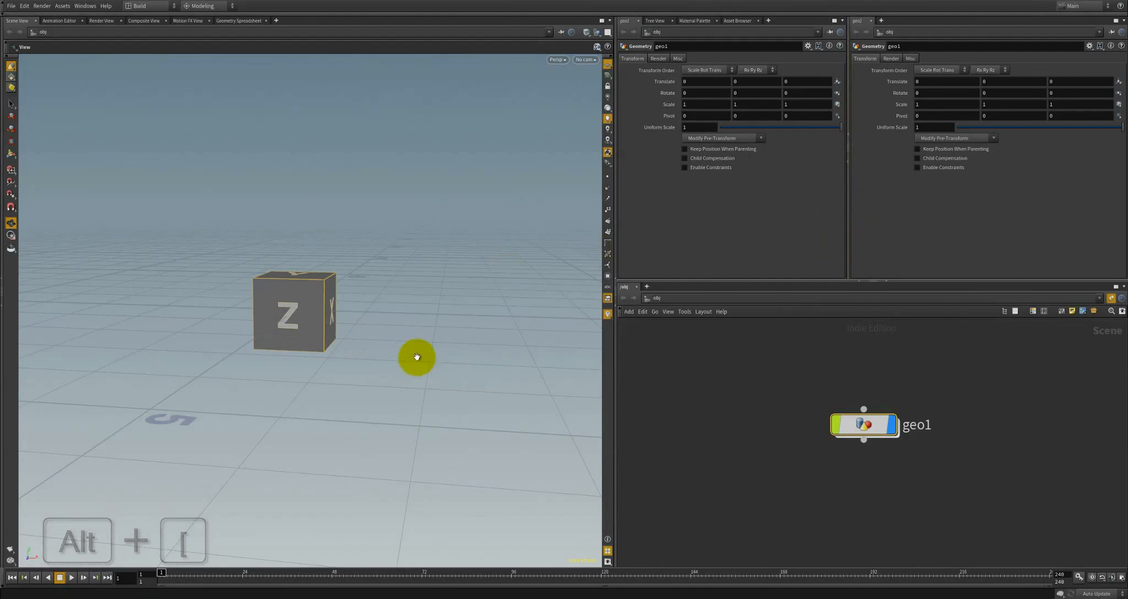
pyautogui.moveTo(617, 245); pyautogui.dragTo(475, 245)
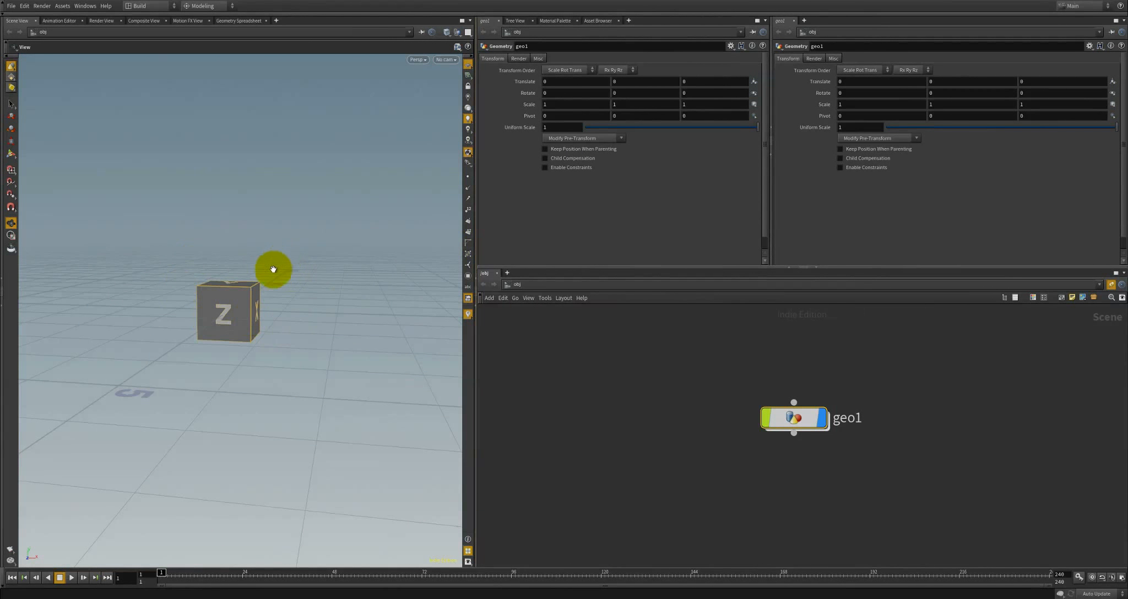
# Make the network editor taller by shrinking the parameter panes above it, and inspect the cube from another side in the narrowed viewport
pyautogui.scroll(3, 272, 269)
pyautogui.moveTo(272, 268); pyautogui.dragTo(292, 248, button='middle')
pyautogui.scroll(4, 278, 301)
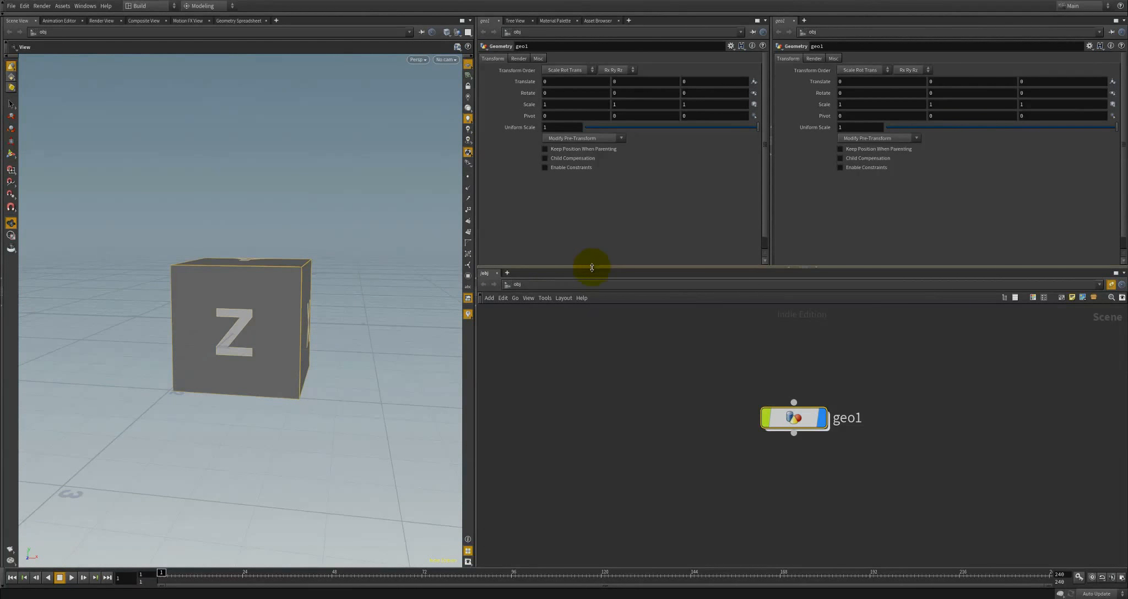
pyautogui.moveTo(592, 267); pyautogui.dragTo(594, 222)
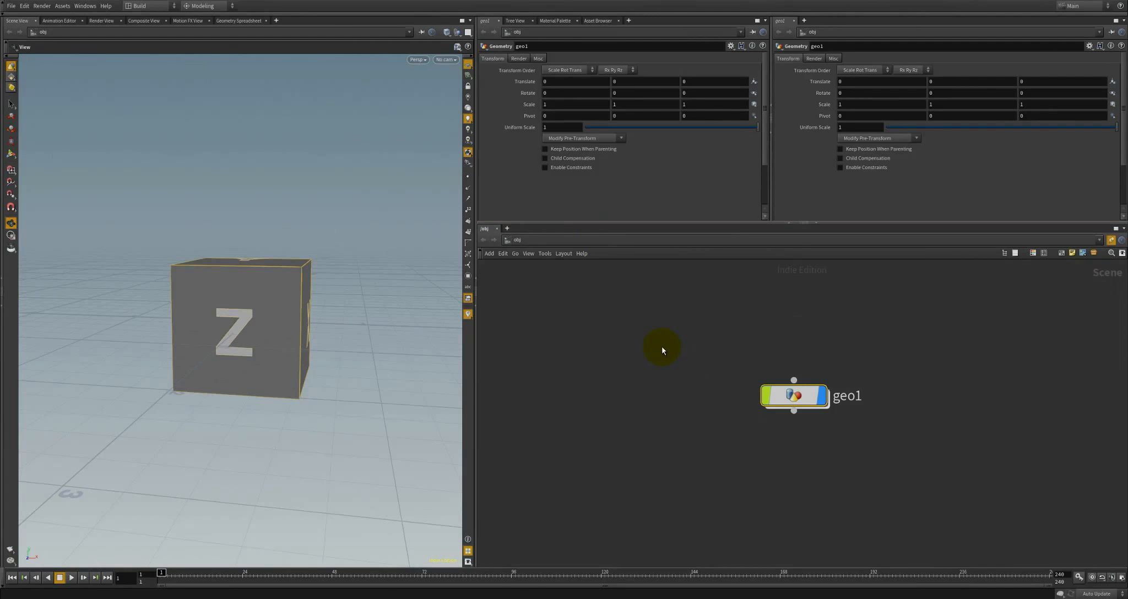
pyautogui.moveTo(650, 340); pyautogui.dragTo(660, 381, button='middle')
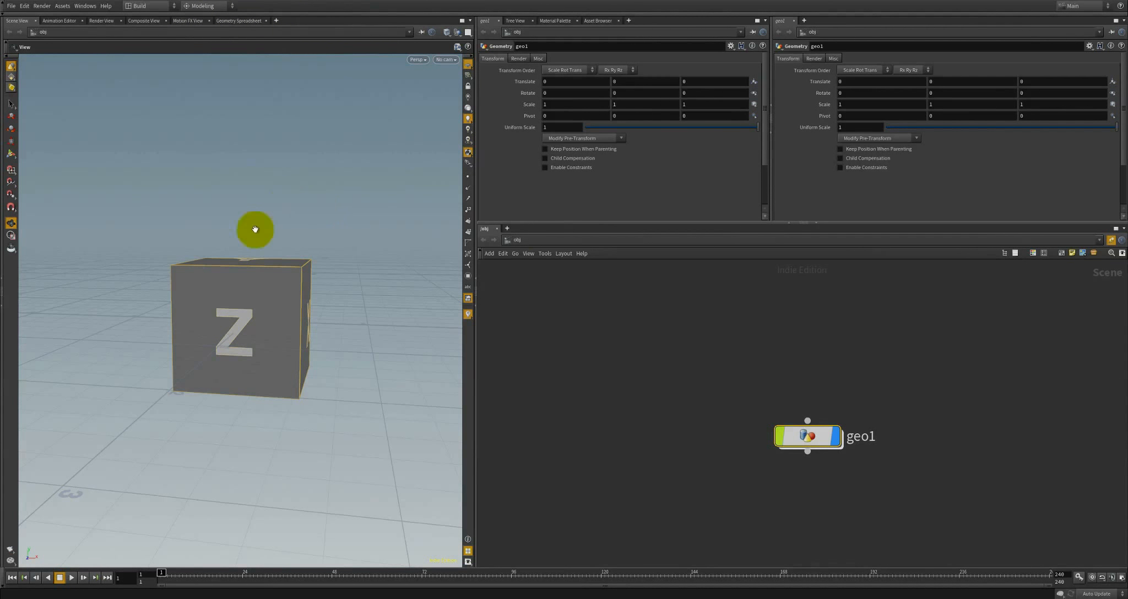
pyautogui.moveTo(272, 315); pyautogui.dragTo(408, 267)
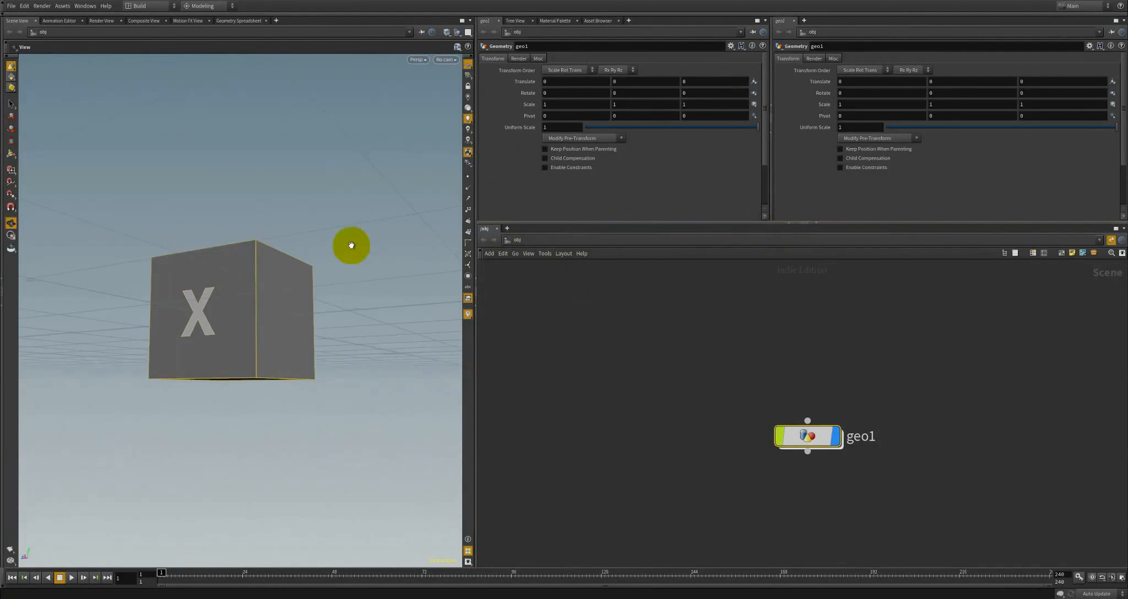
pyautogui.moveTo(351, 245); pyautogui.dragTo(783, 317)
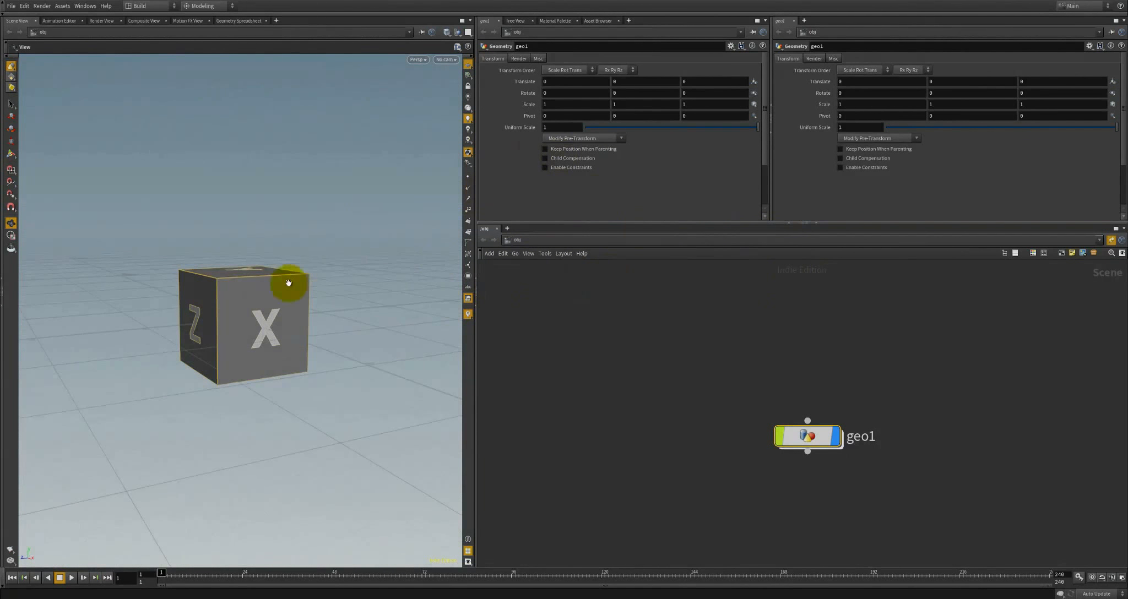
pyautogui.moveTo(288, 283); pyautogui.dragTo(292, 259)
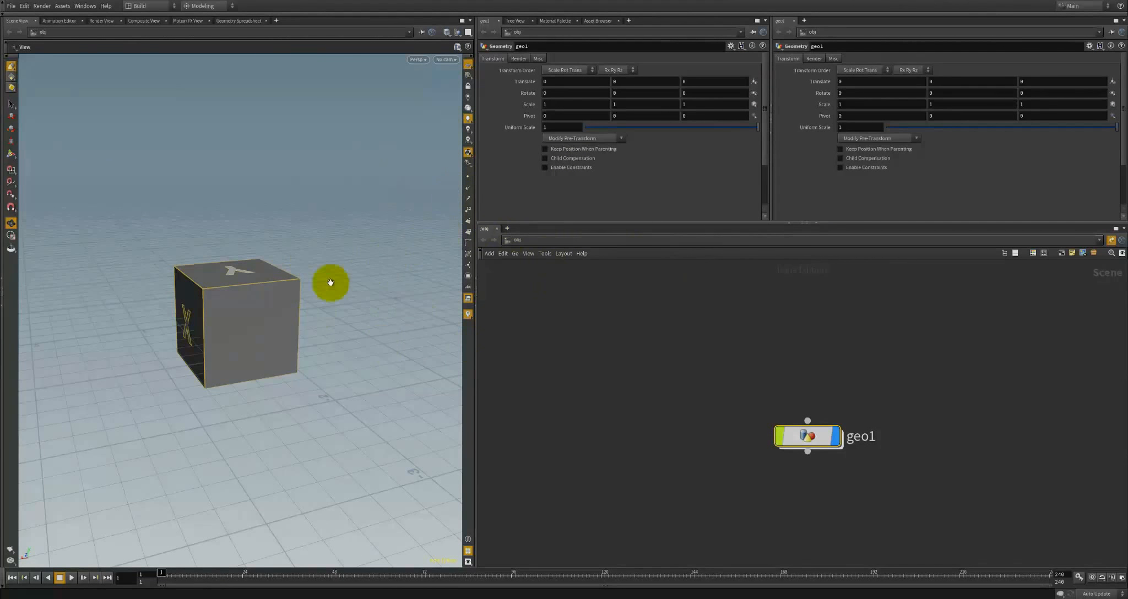
pyautogui.moveTo(331, 283); pyautogui.dragTo(219, 176)
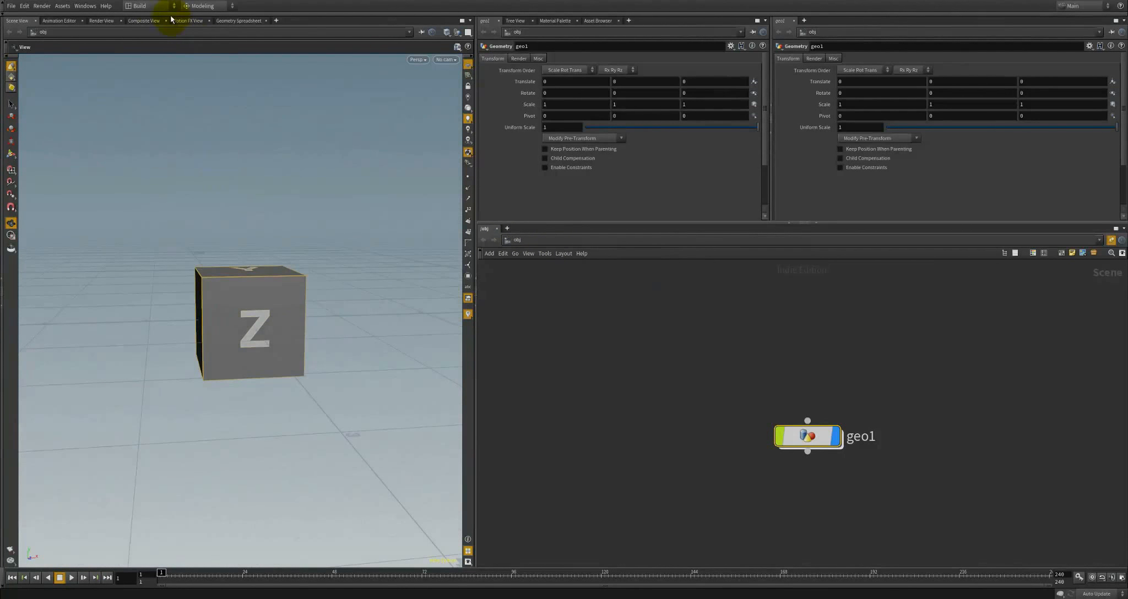
# Save the current pane layout as a new desktop named MyDesktop
pyautogui.click(152, 10)
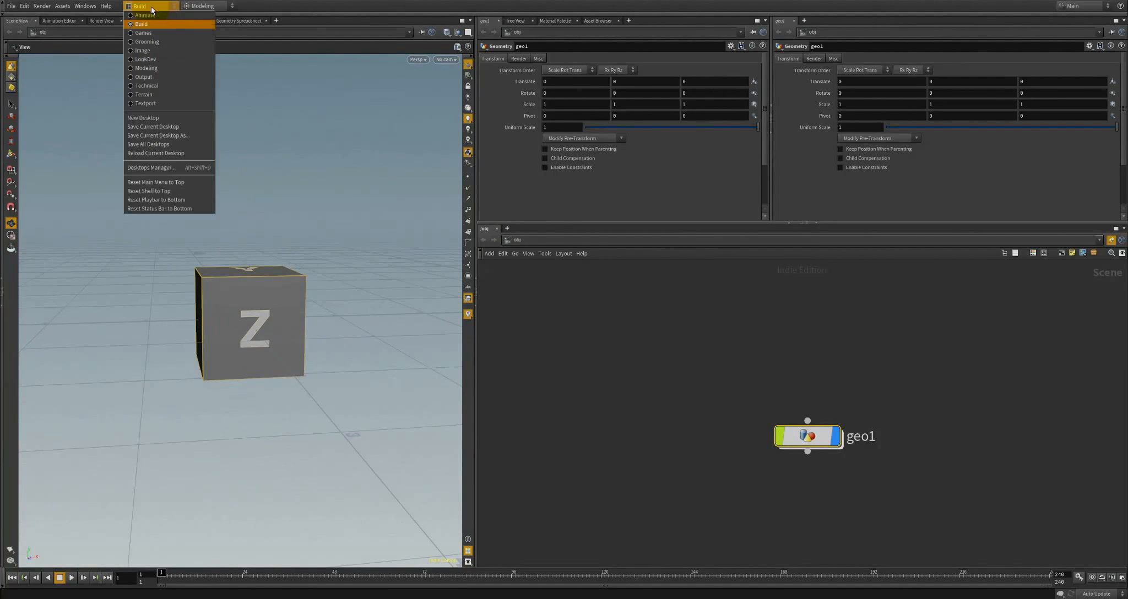
pyautogui.click(167, 136)
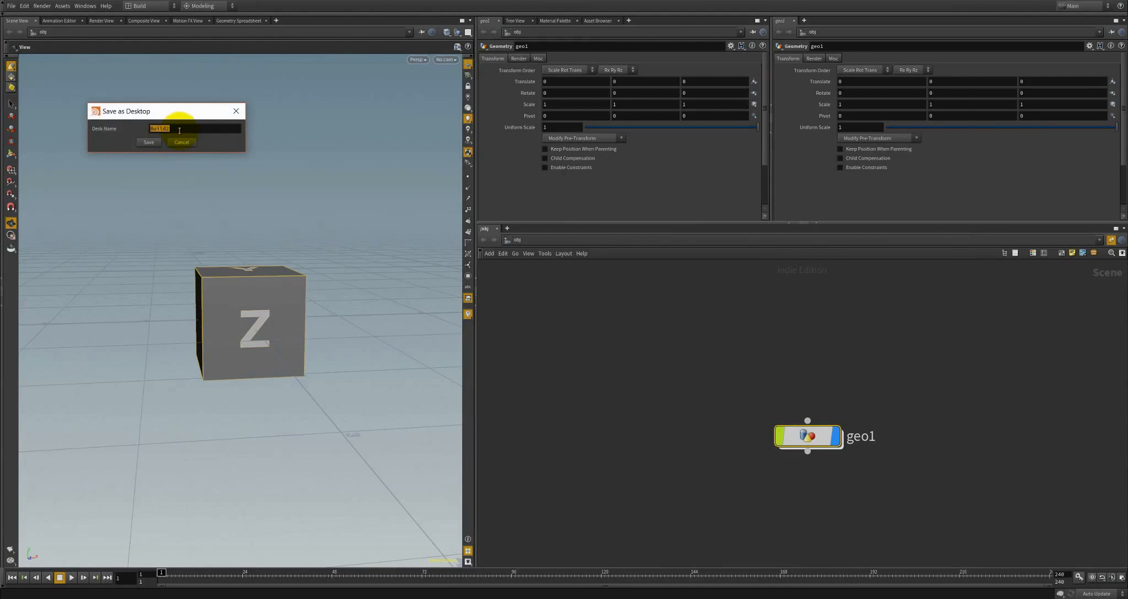
pyautogui.write('My')
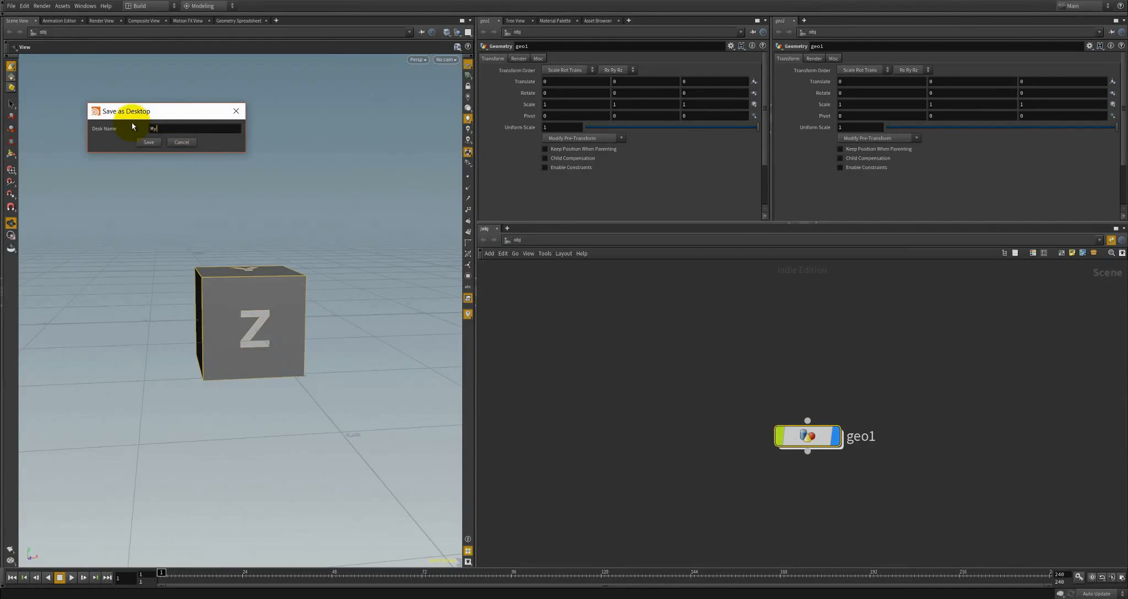
pyautogui.write('Desktop')
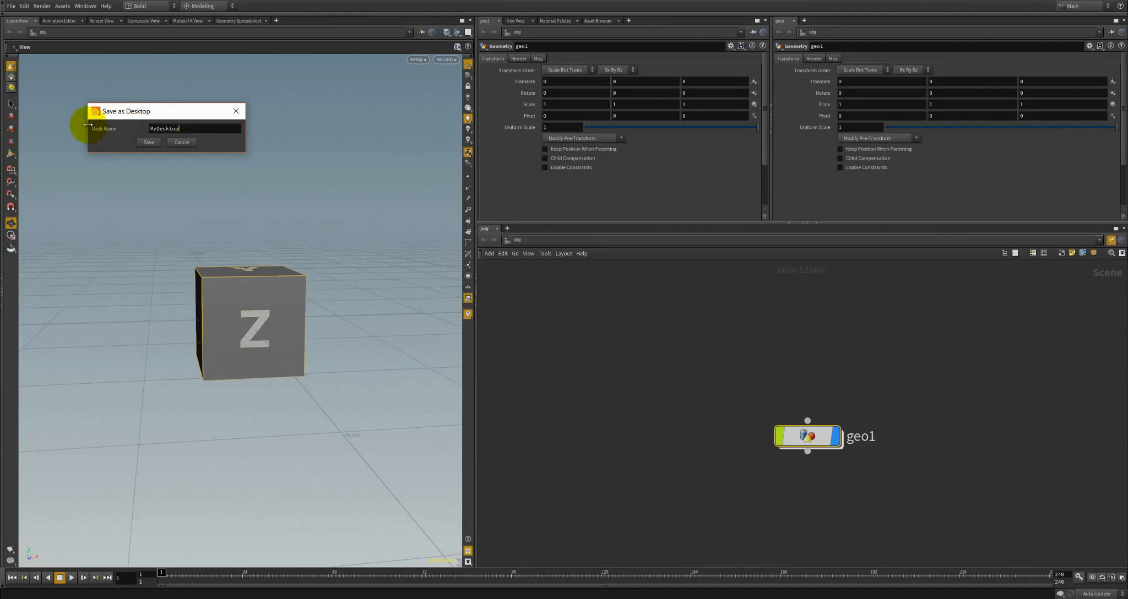
pyautogui.click(149, 143)
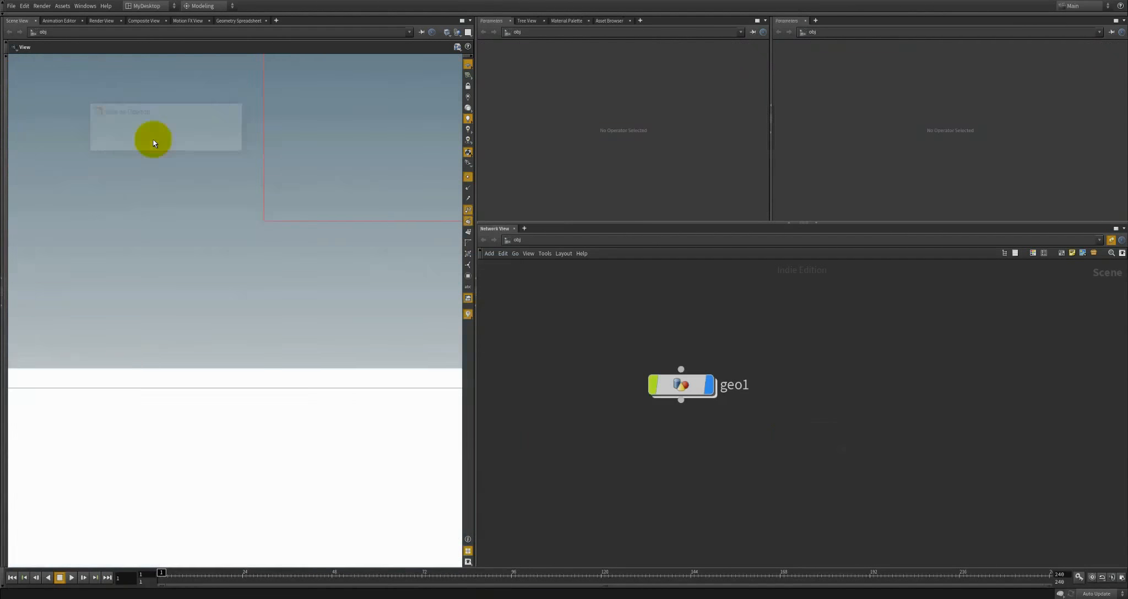
# Turn off the point markers and point numbers on the cube in the MyDesktop scene view
pyautogui.click(231, 156)
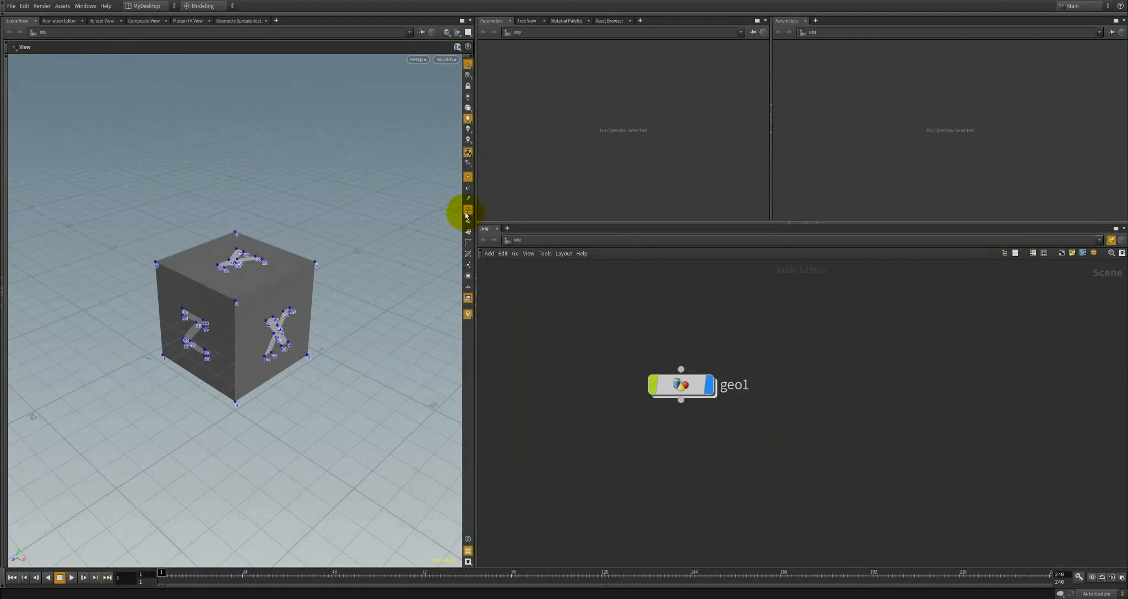
pyautogui.click(468, 189)
pyautogui.moveTo(347, 320); pyautogui.dragTo(274, 316)
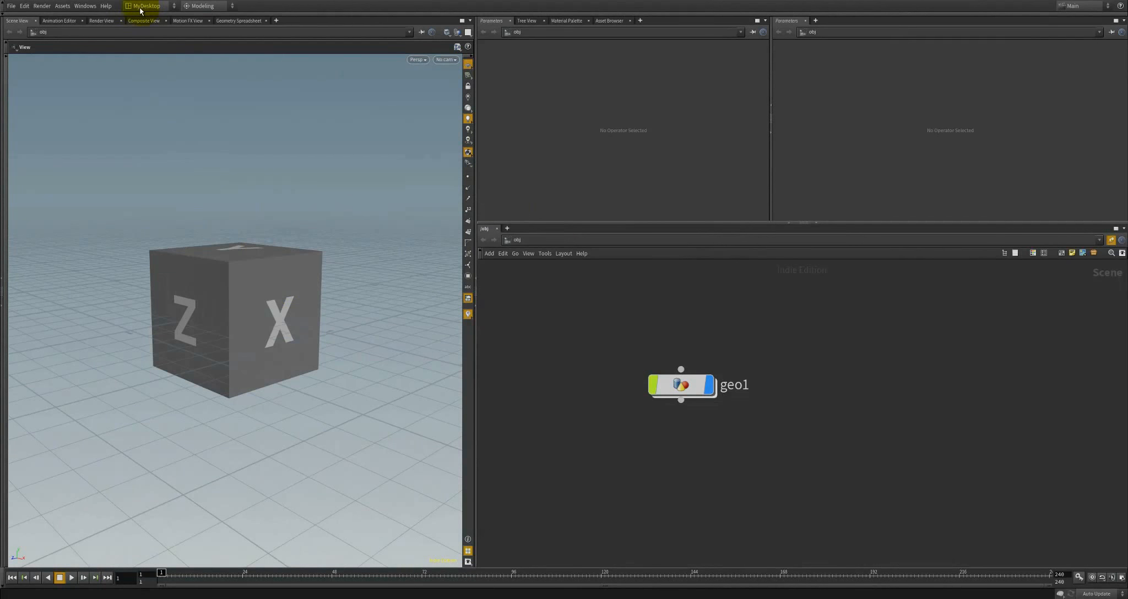
# Switch to the Build desktop and reload it to restore its original pane layout
pyautogui.click(159, 8)
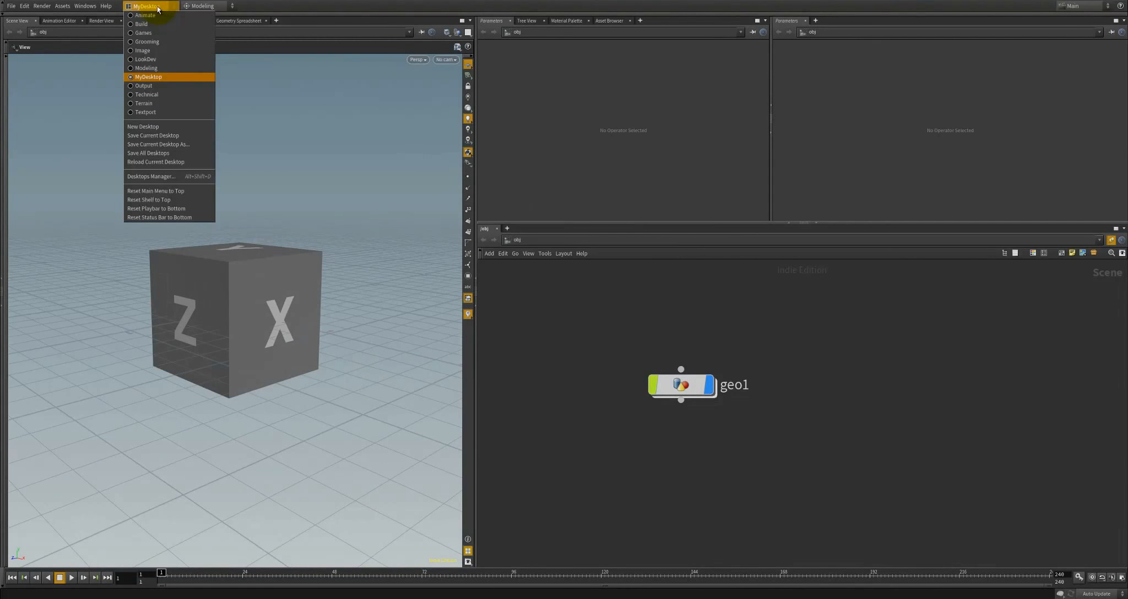
pyautogui.click(143, 25)
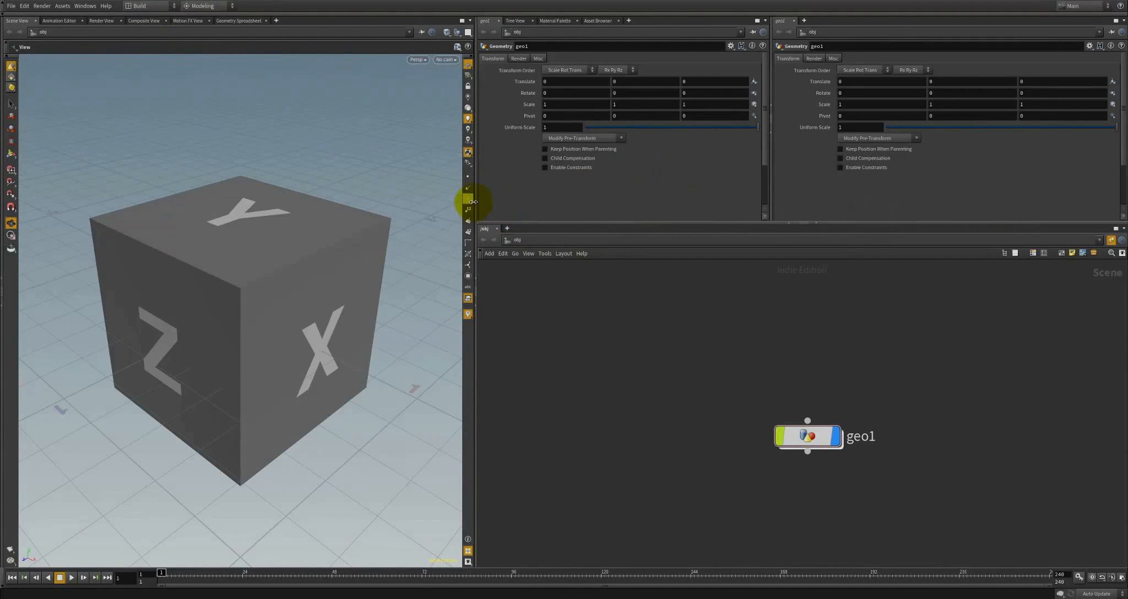
pyautogui.click(147, 6)
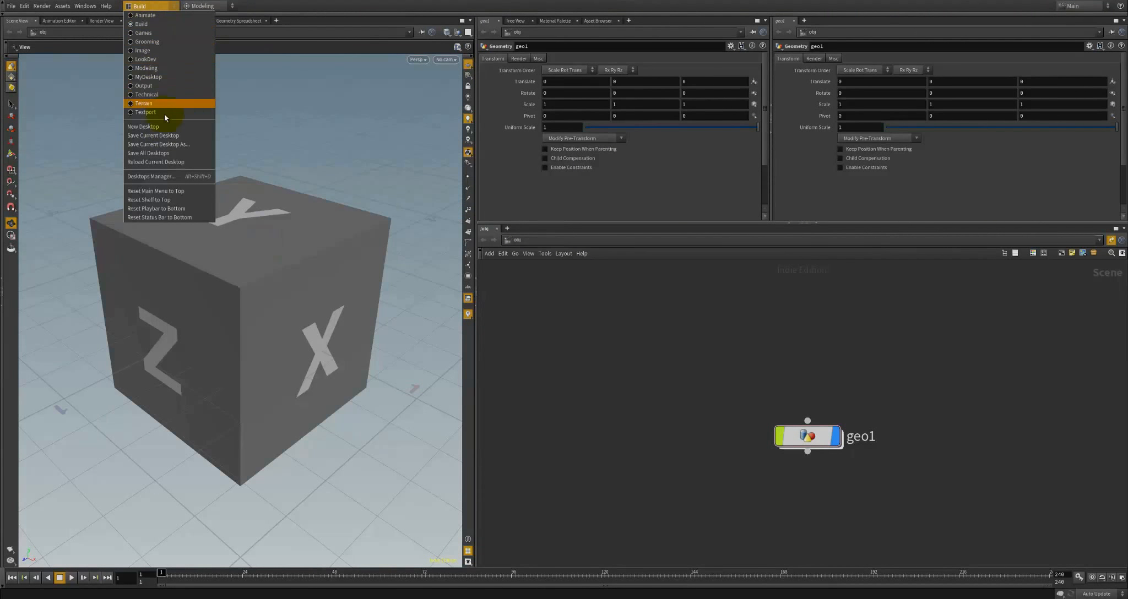
pyautogui.click(157, 162)
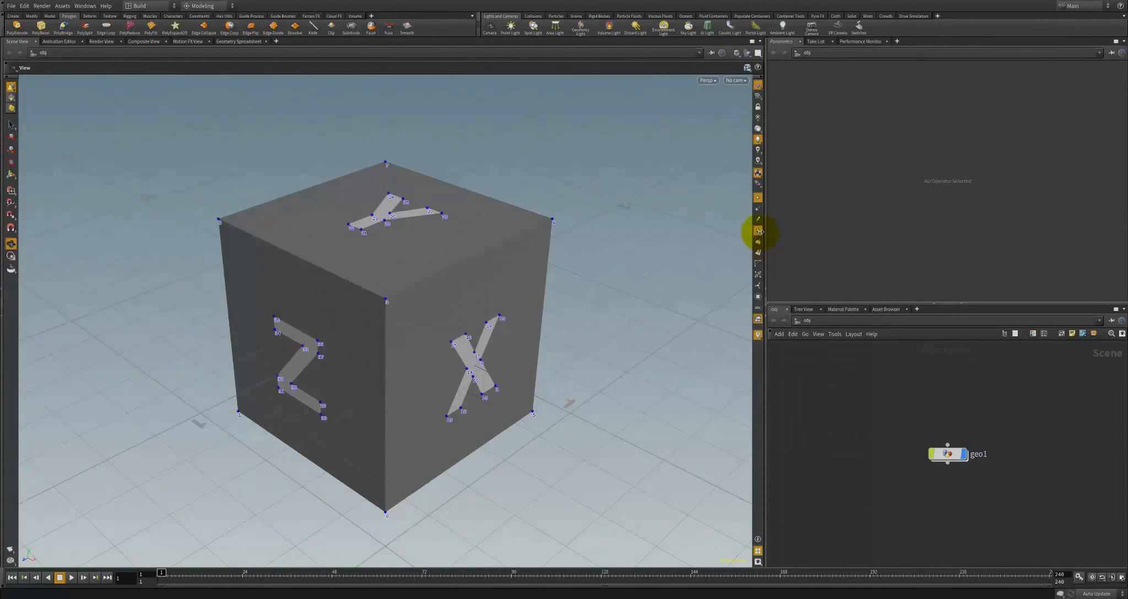
# Hide the cube's point markers and point numbers in the reloaded Build desktop's scene view
pyautogui.click(759, 197)
pyautogui.scroll(-1, 570, 288)
pyautogui.moveTo(570, 289); pyautogui.dragTo(562, 344, button='right')
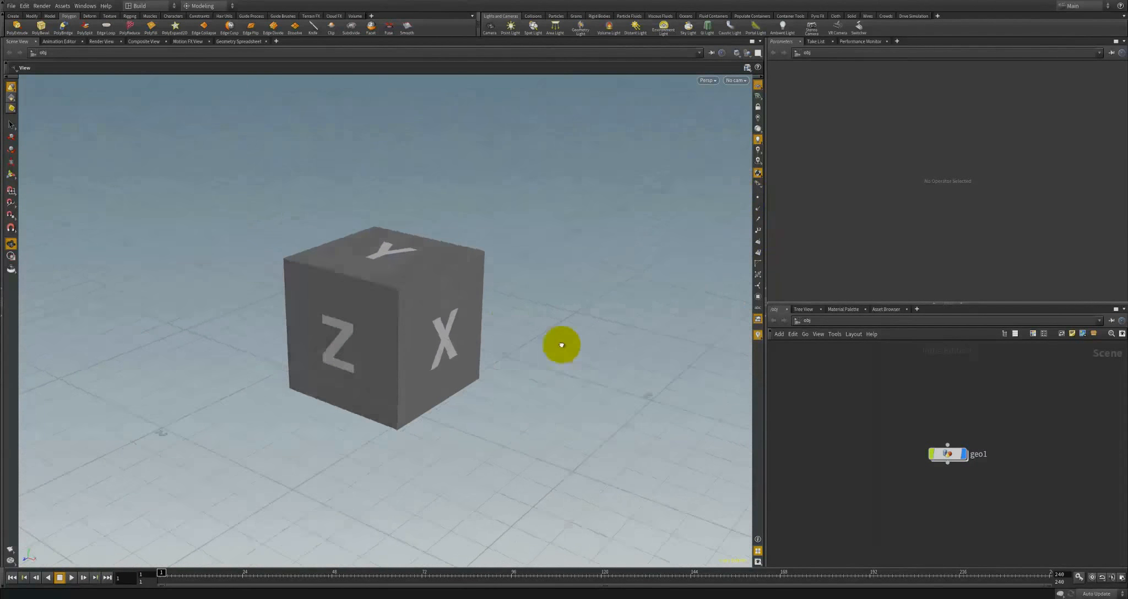
pyautogui.moveTo(562, 344); pyautogui.dragTo(514, 353)
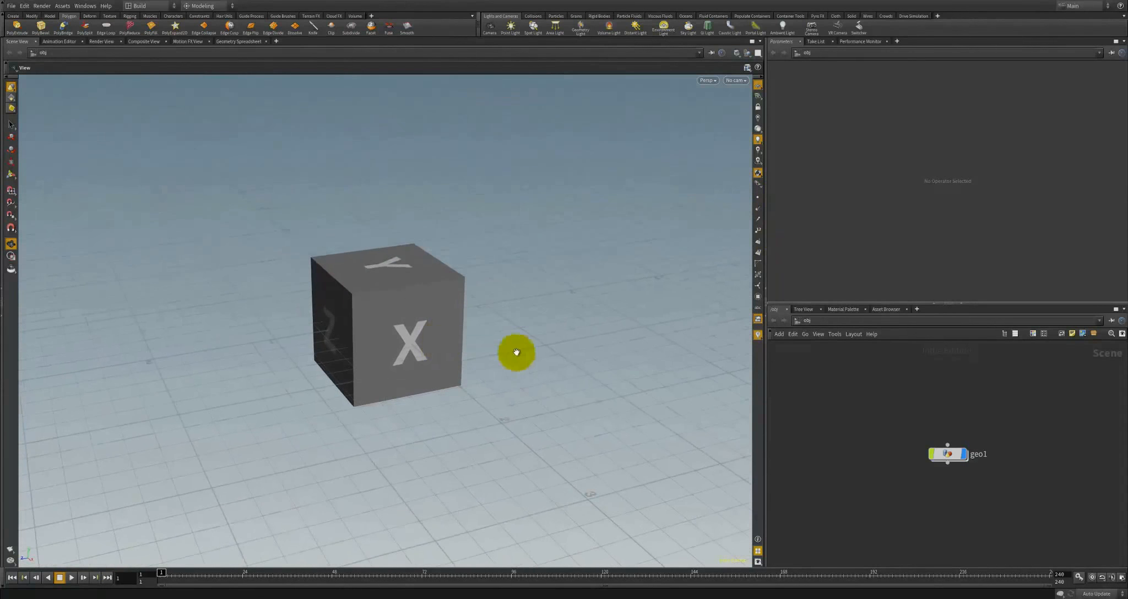
# Switch to the MyDesktop desktop and open the Desktop Manager to review the actions available for its entry
pyautogui.click(153, 7)
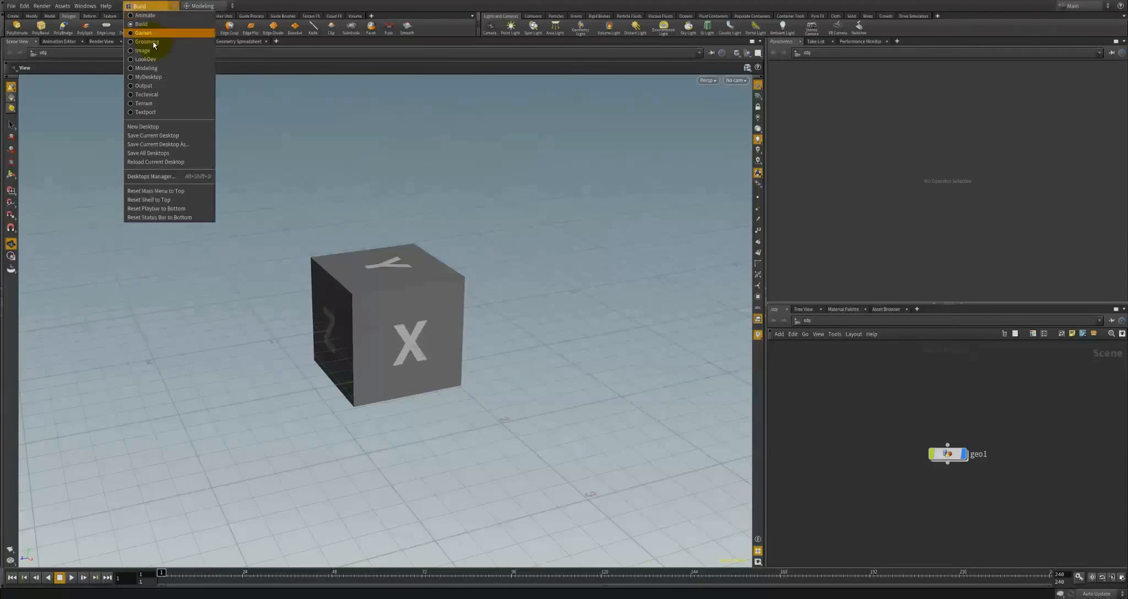
pyautogui.click(139, 78)
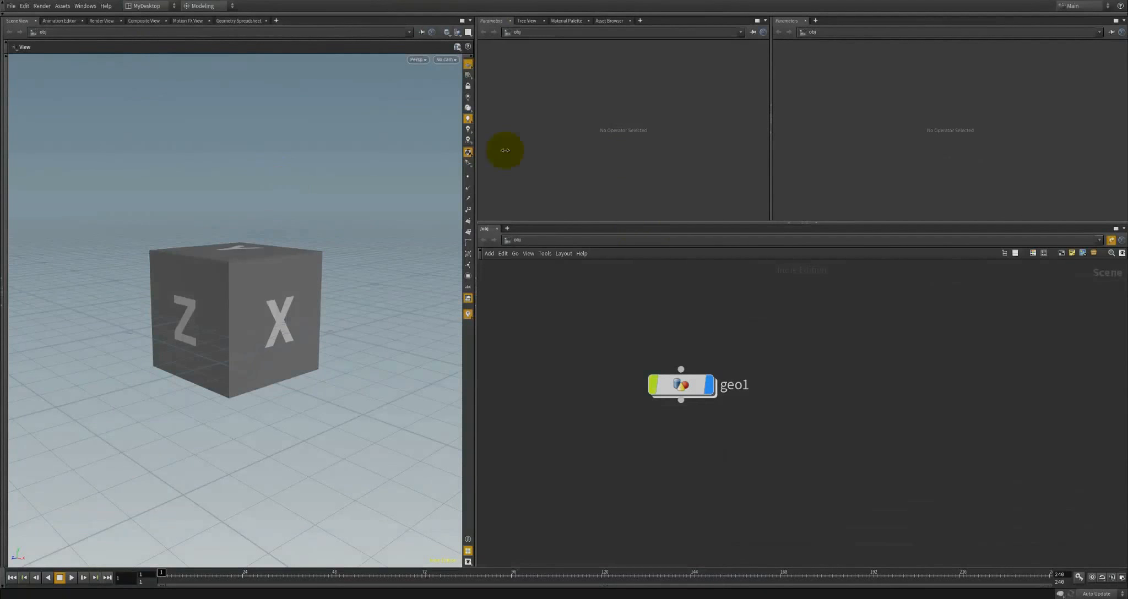
pyautogui.click(146, 7)
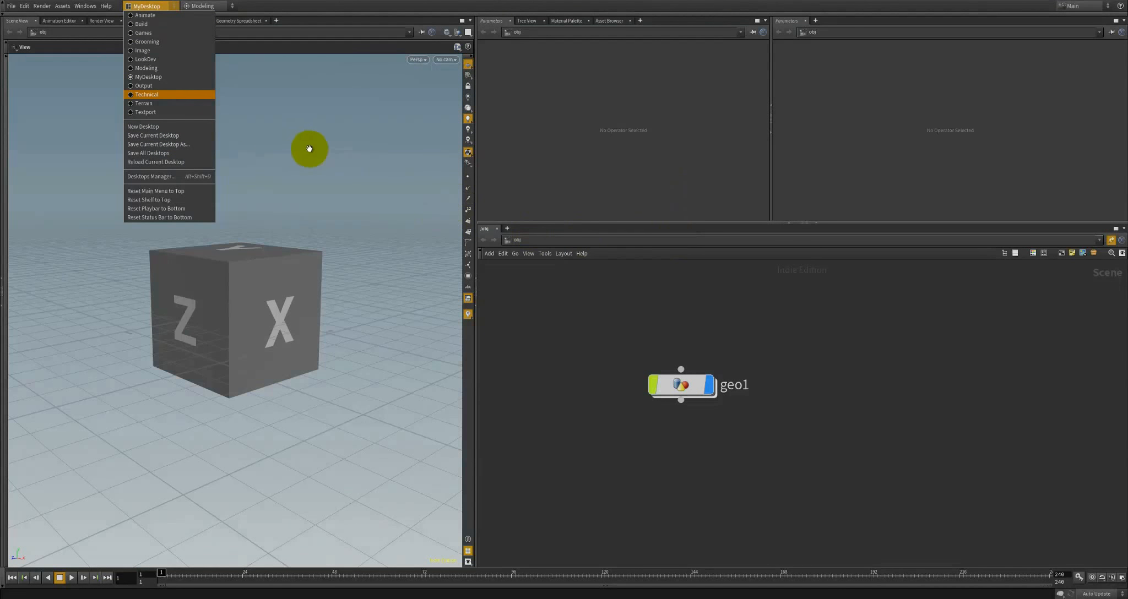
pyautogui.click(141, 176)
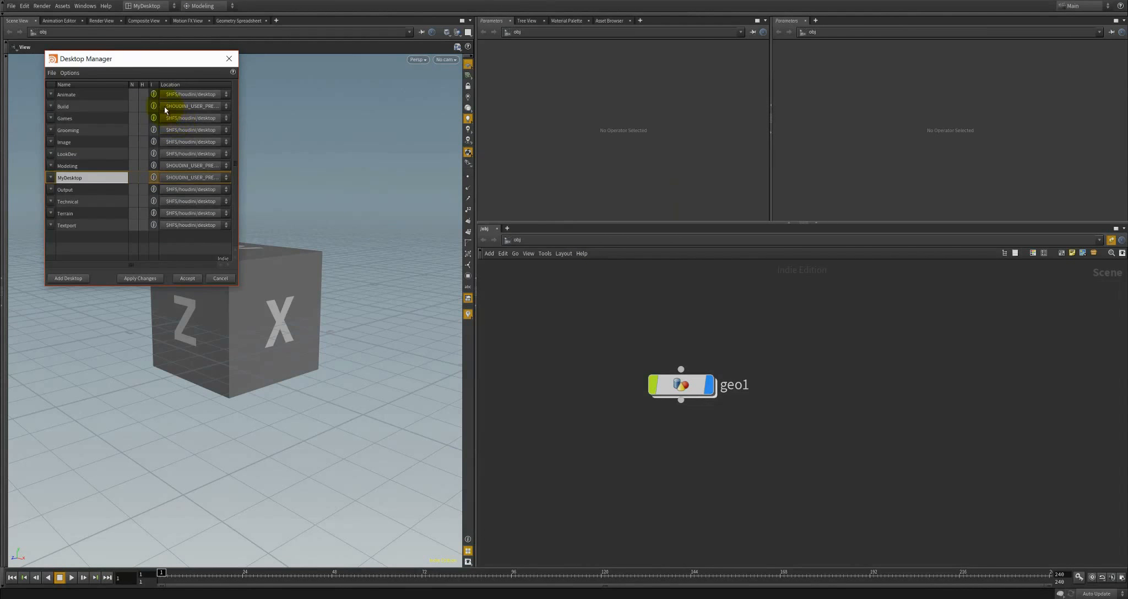
pyautogui.moveTo(126, 68); pyautogui.dragTo(247, 69)
pyautogui.moveTo(239, 67); pyautogui.dragTo(225, 81)
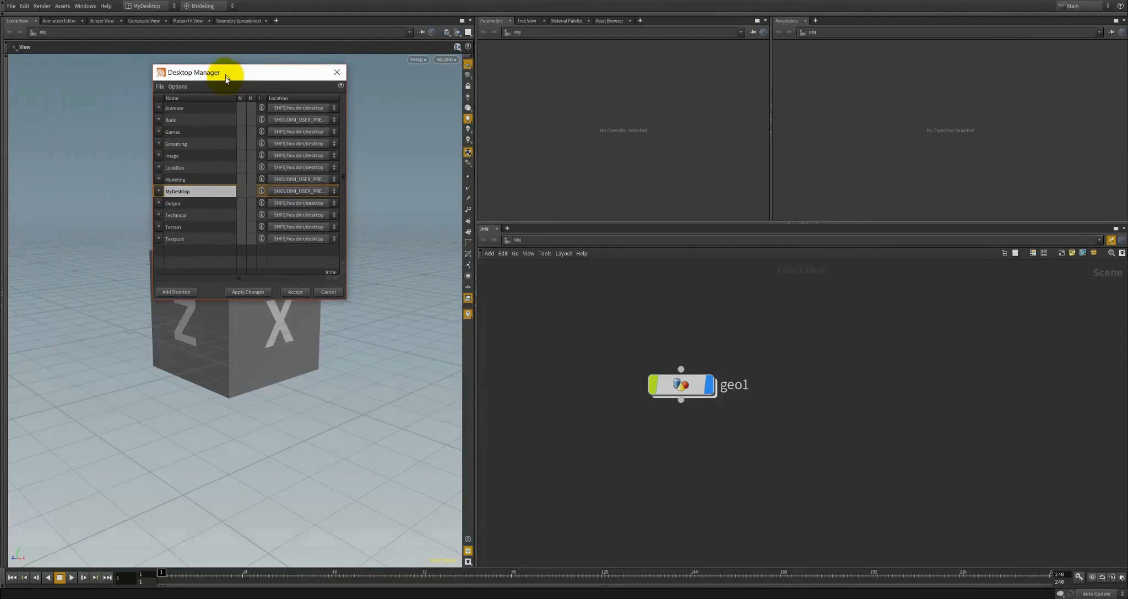
pyautogui.click(159, 195)
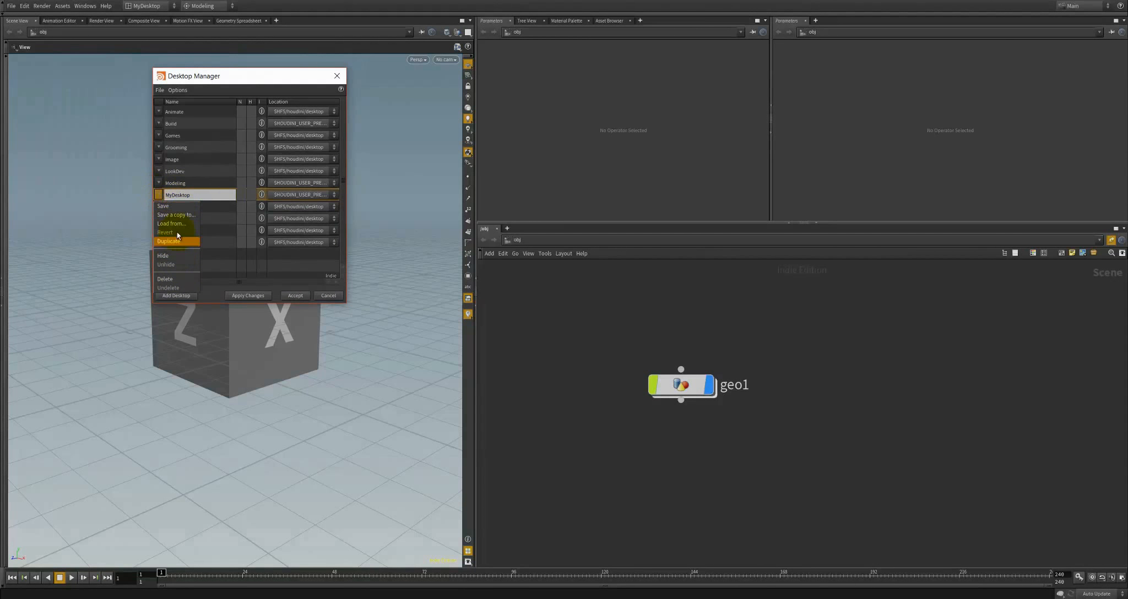
pyautogui.click(167, 195)
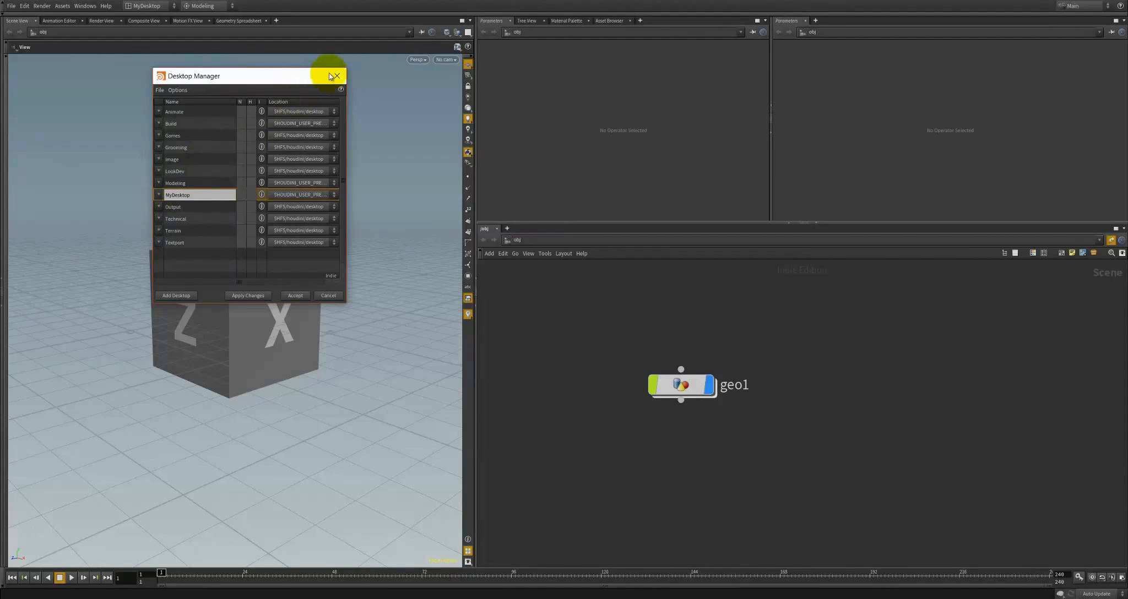
# Delete the MyDesktop entry in the Desktop Manager, then apply and accept the changes
pyautogui.click(159, 195)
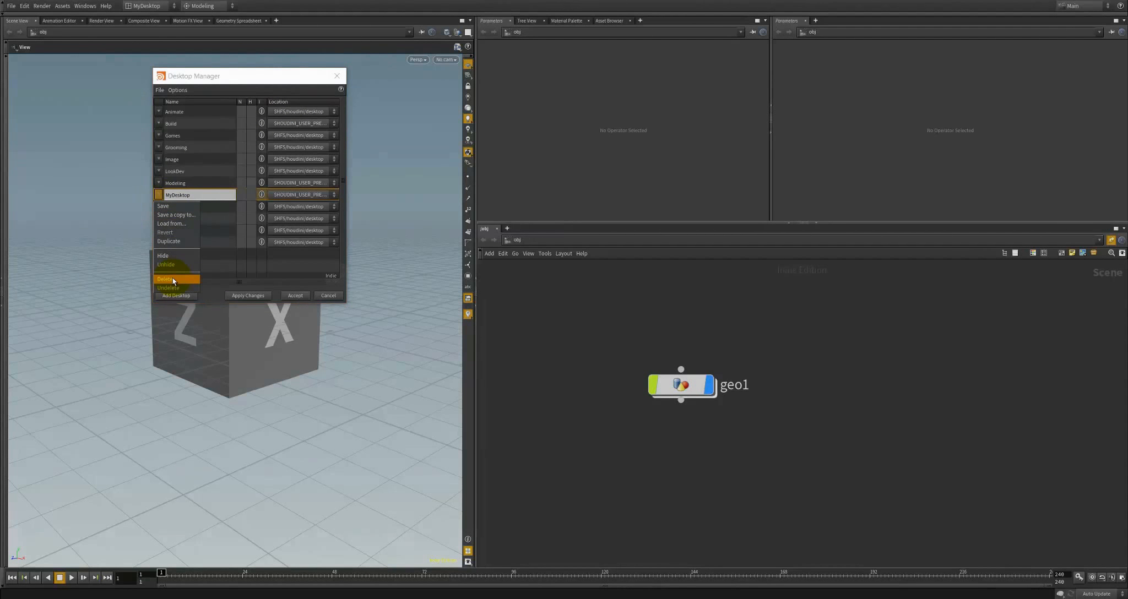
pyautogui.click(173, 280)
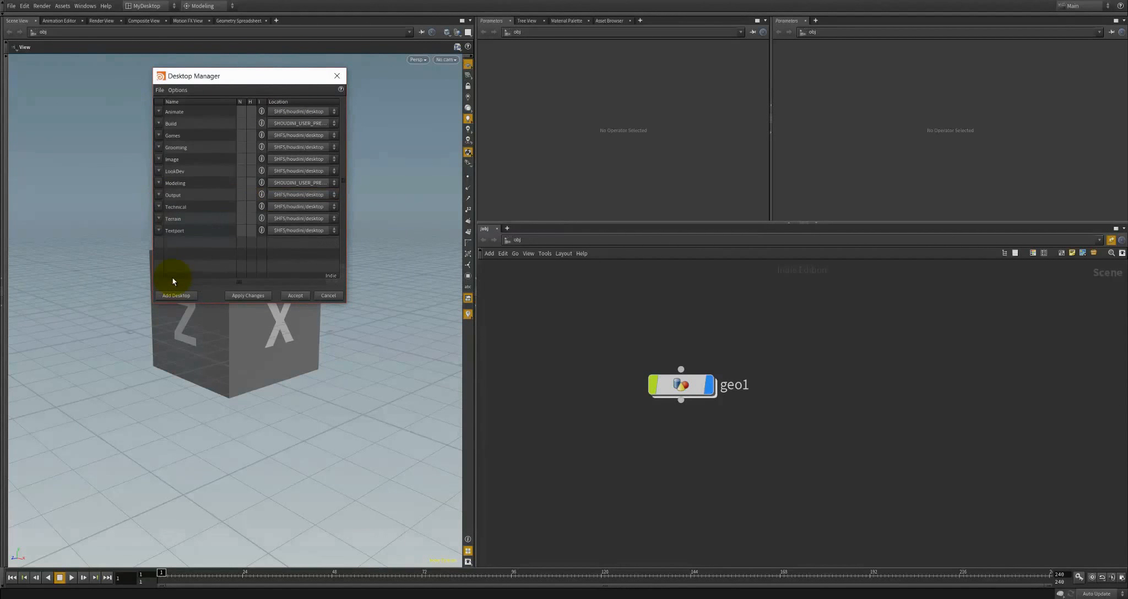
pyautogui.click(255, 296)
pyautogui.click(296, 296)
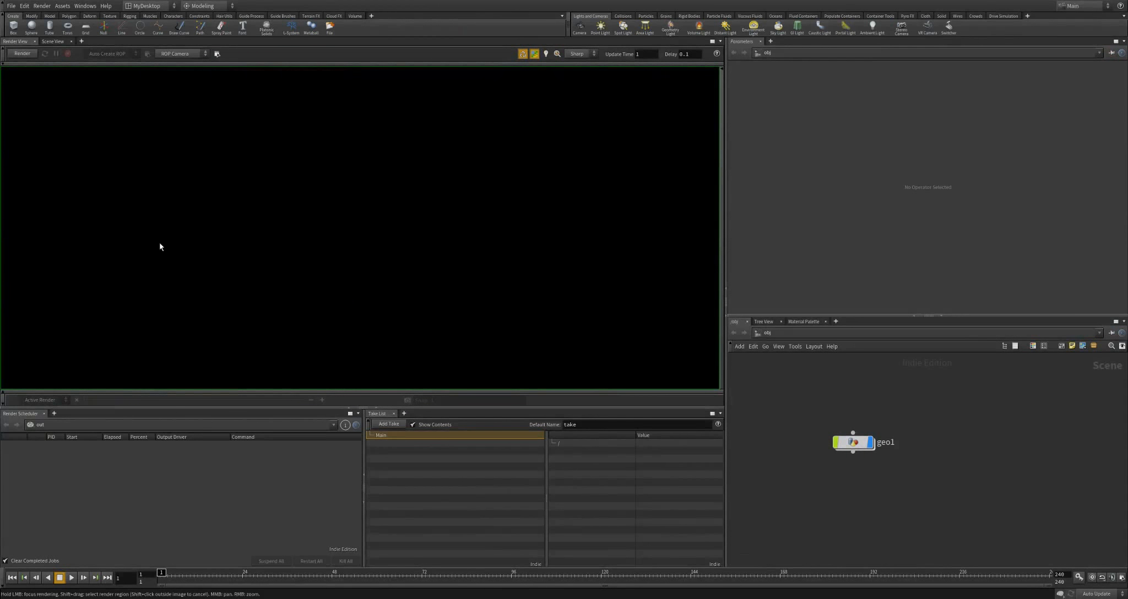
# Switch the workspace back to the Build desktop
pyautogui.click(819, 290)
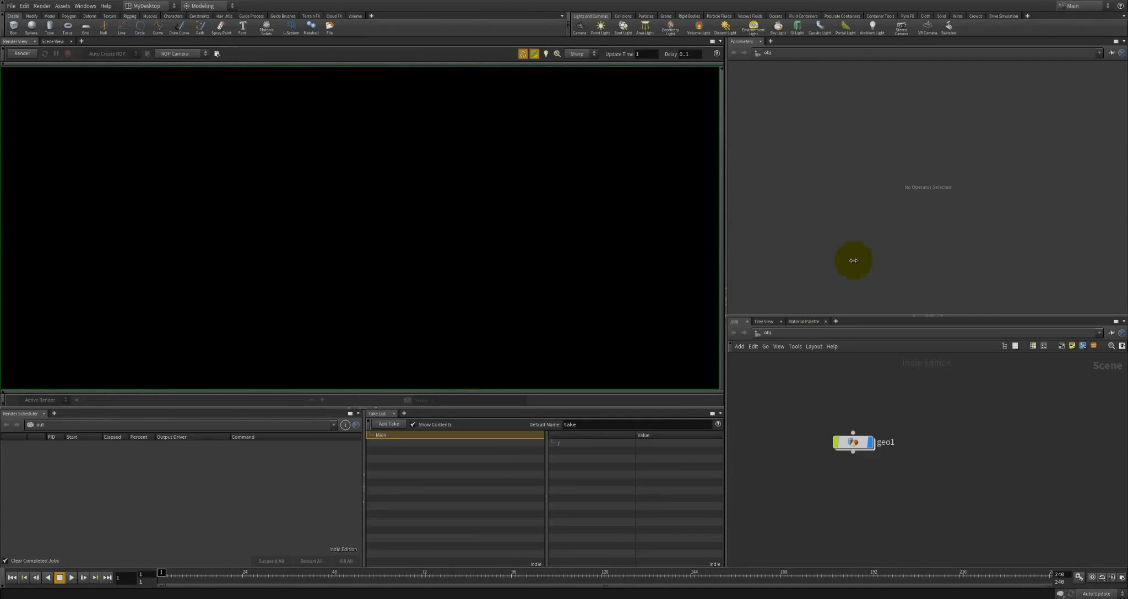
pyautogui.click(146, 6)
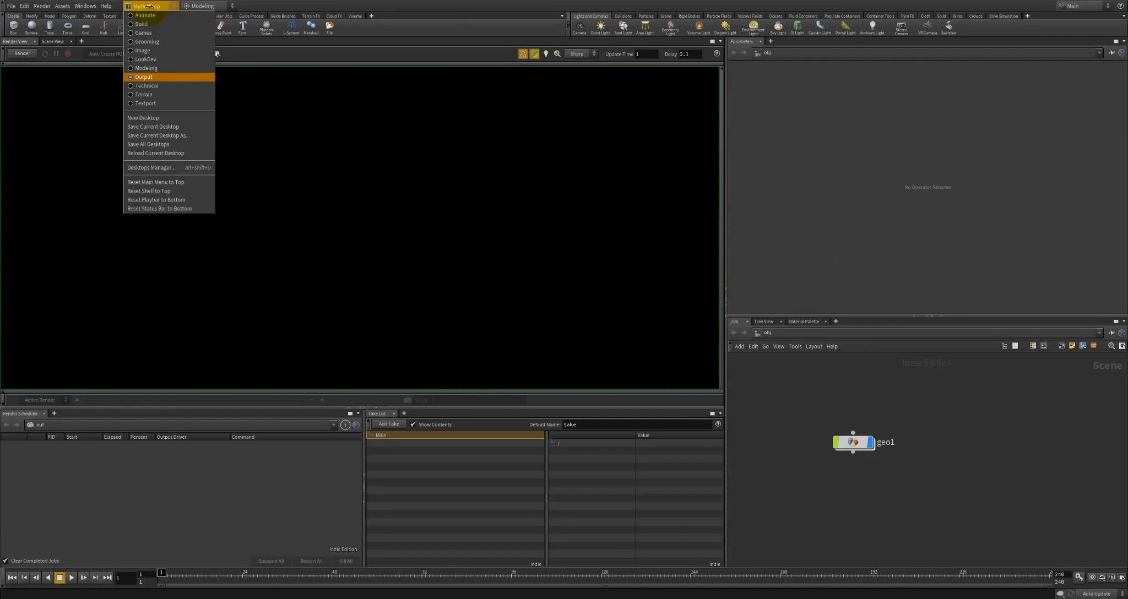
pyautogui.click(135, 24)
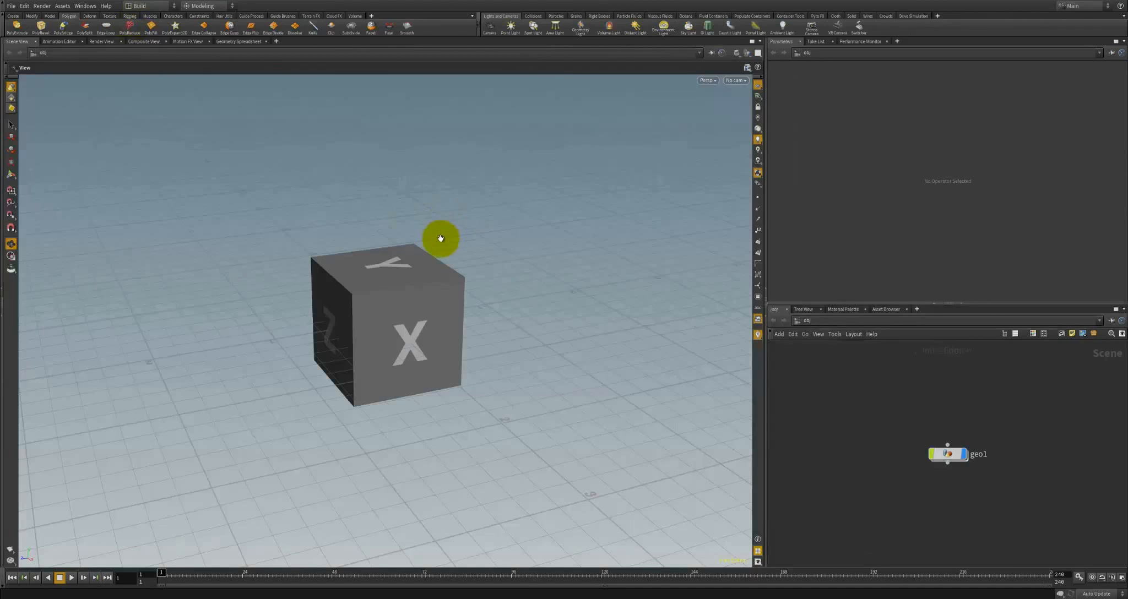
pyautogui.scroll(-1, 478, 272)
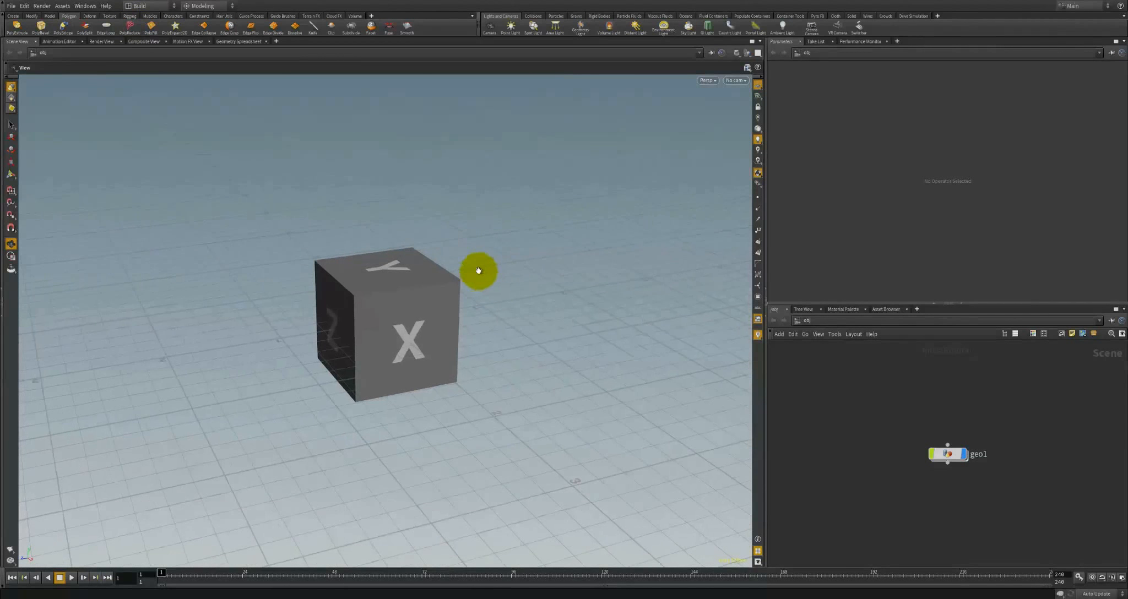